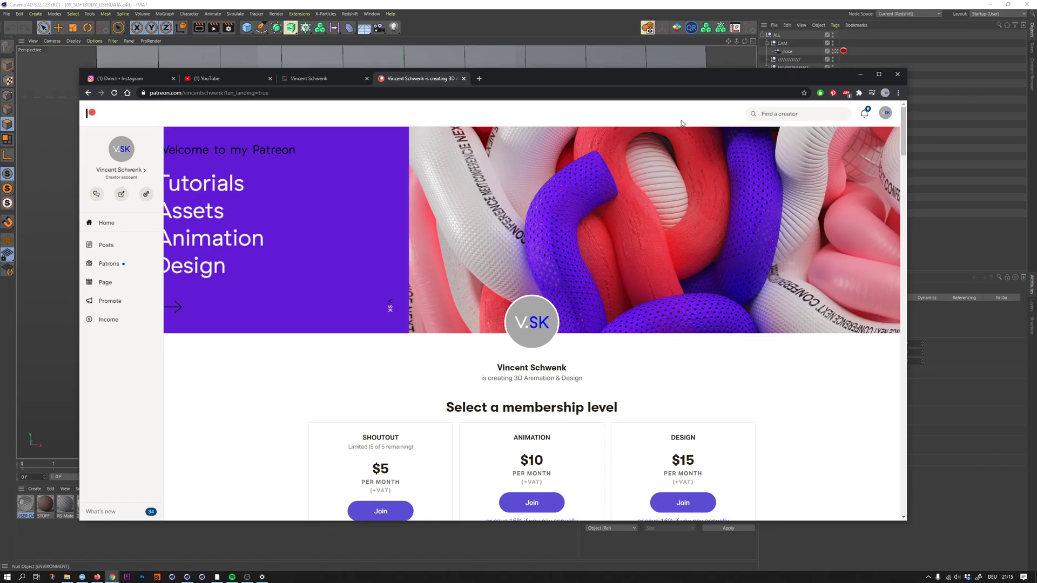
Step: Switch Chrome to the Gumroad store tab, then minimize the browser to reveal Cinema 4D
left_click_drag(903, 143, 836, 122)
left_click(311, 80)
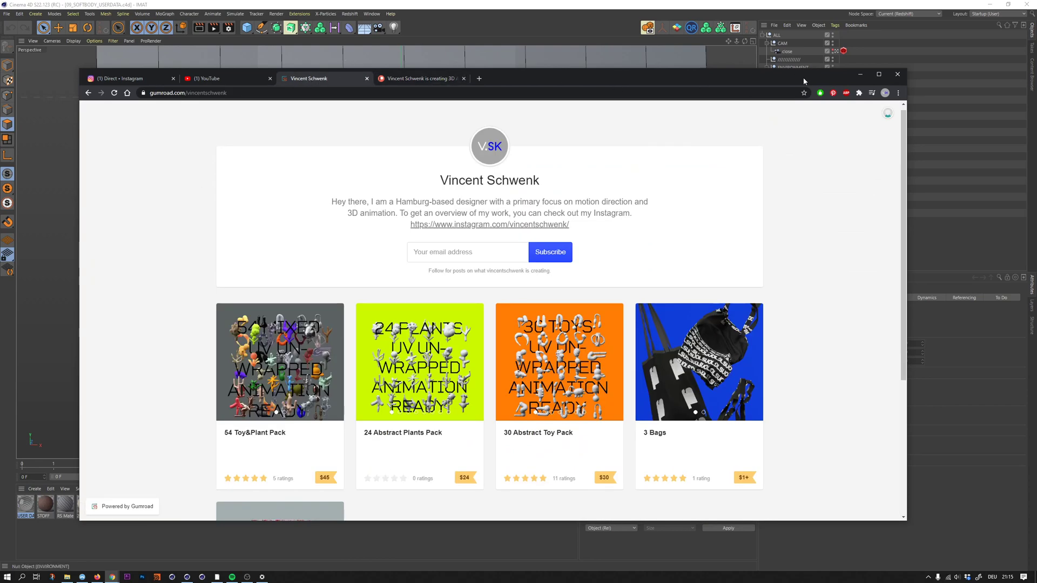
left_click_drag(811, 80, 863, 464)
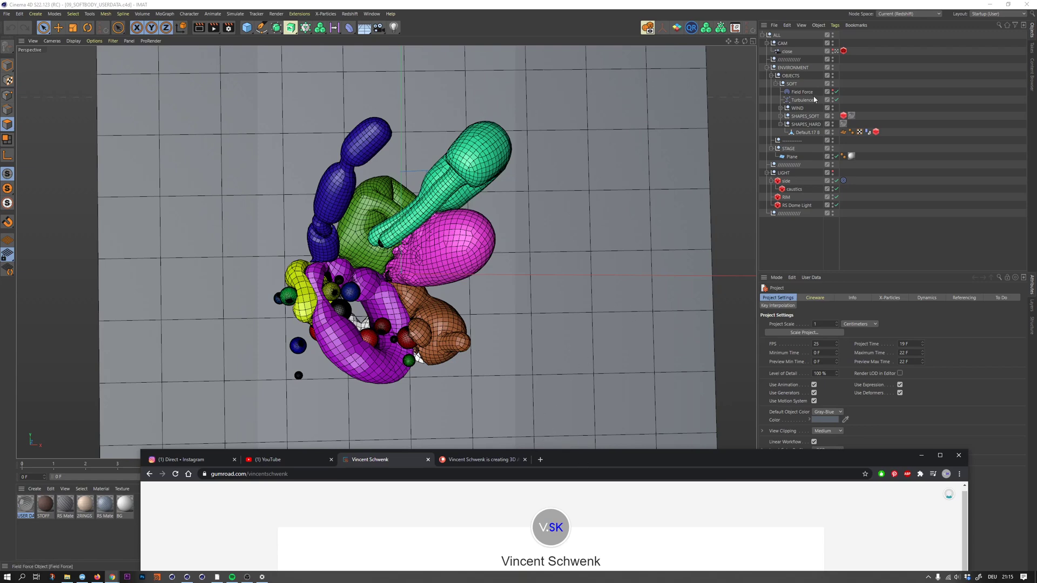
left_click_drag(591, 460, 616, 79)
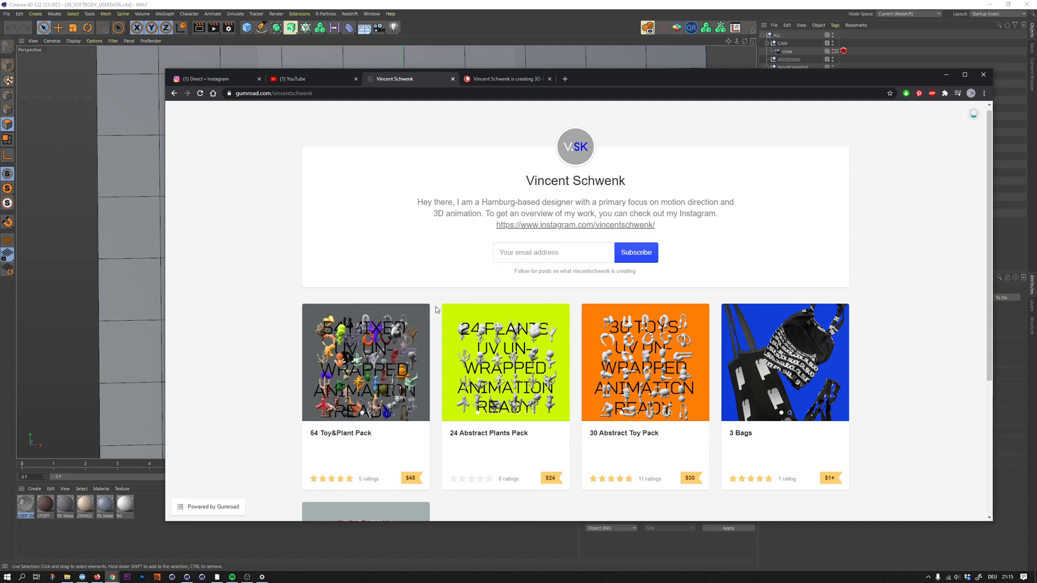
left_click(947, 75)
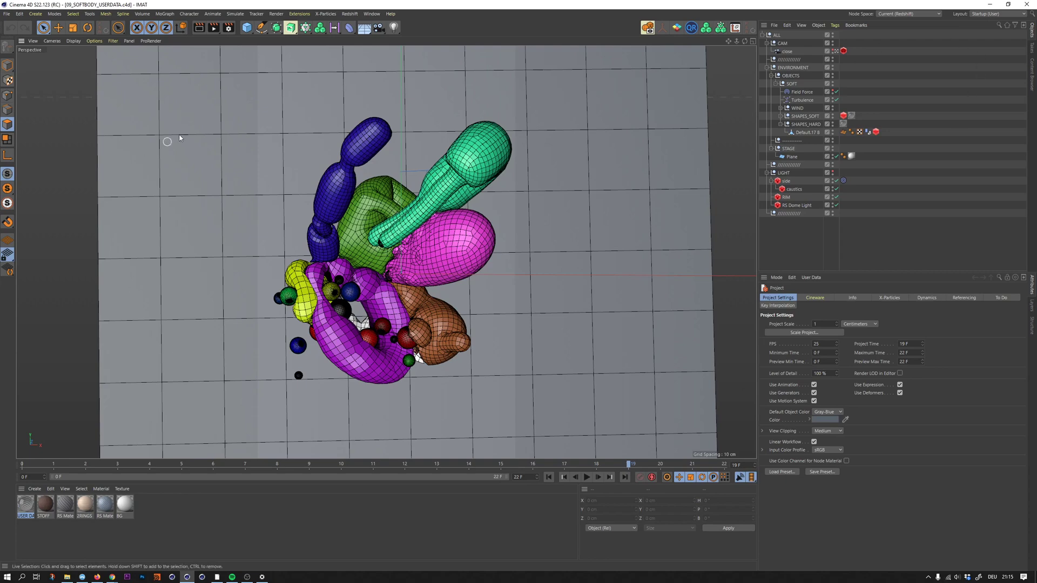
Step: Switch to the RS1x1_c4d layout, start the RenderView, and delete the displacement and texture nodes
left_click(985, 14)
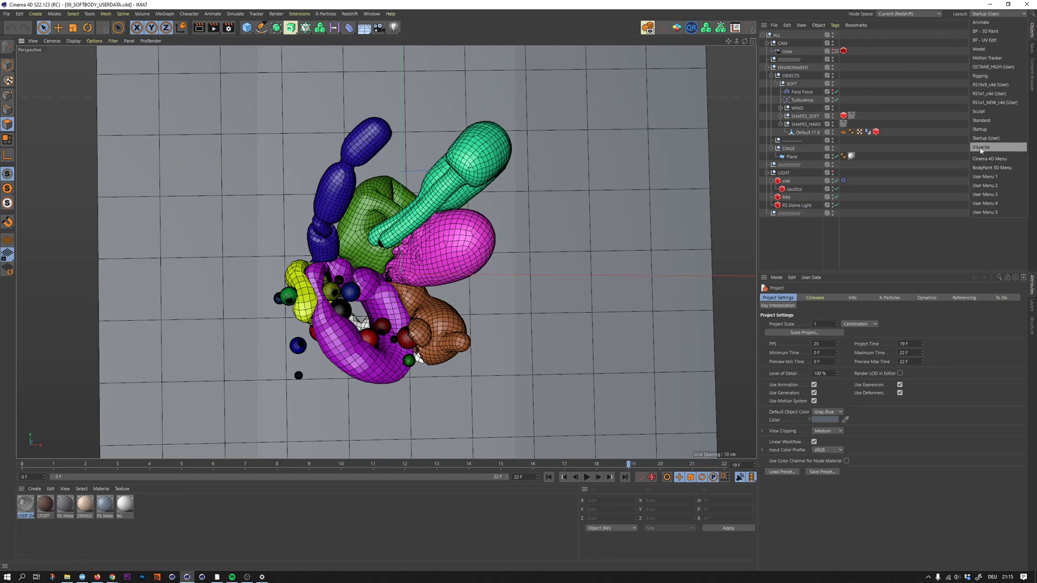
left_click(990, 94)
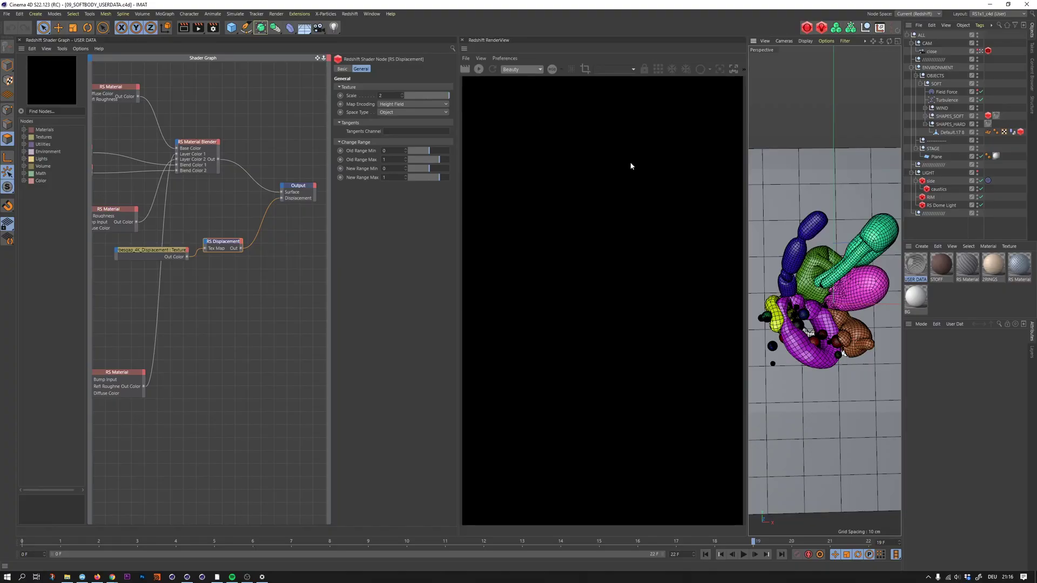
left_click(478, 70)
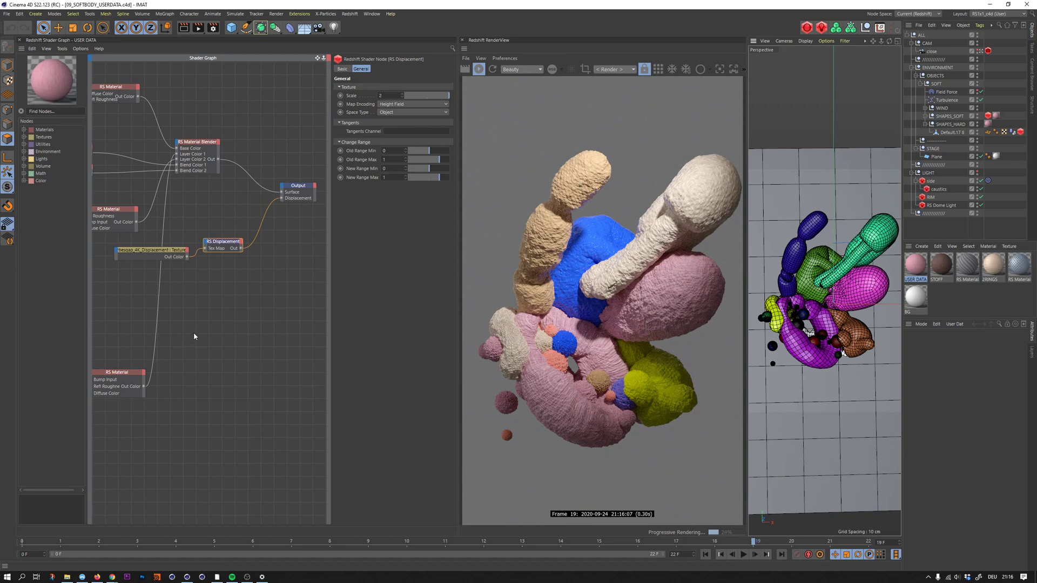
left_click_drag(243, 228, 183, 255)
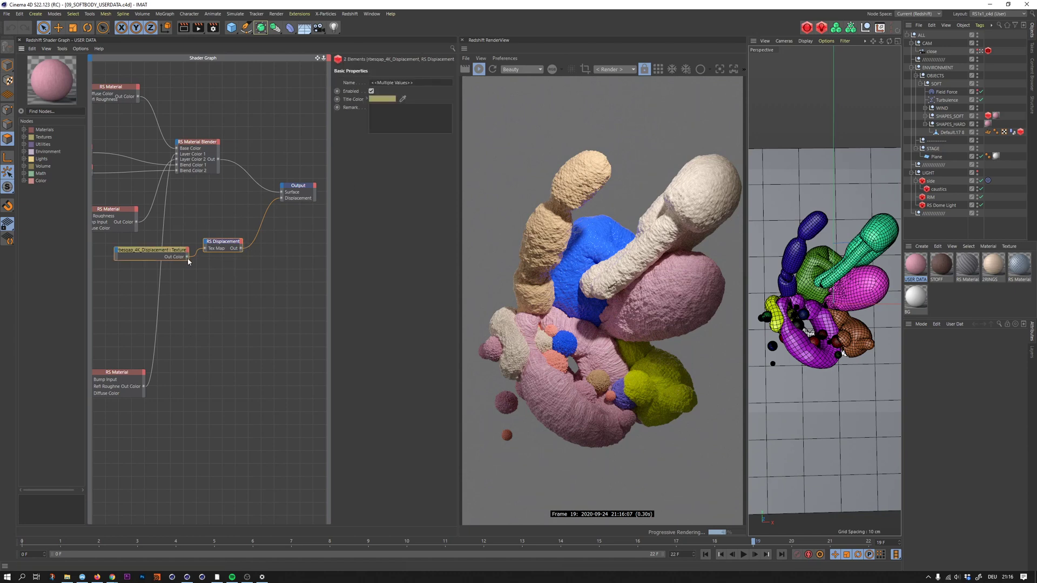
key("Delete")
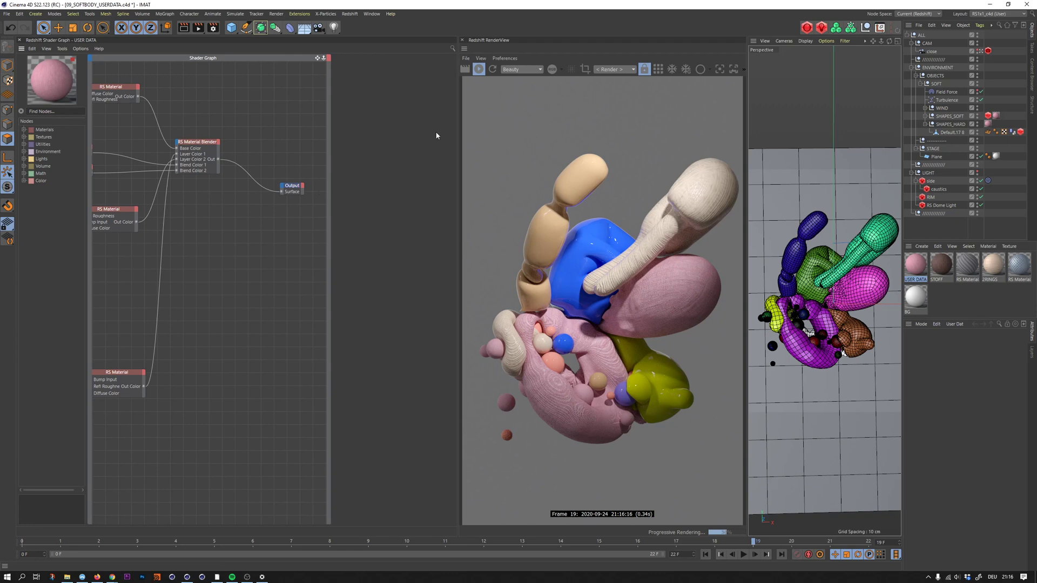
Step: Create a new Redshift RS Material and assign it to SHAPES_SOFT and SHAPES_HARD
middle_click_drag(251, 120, 273, 135)
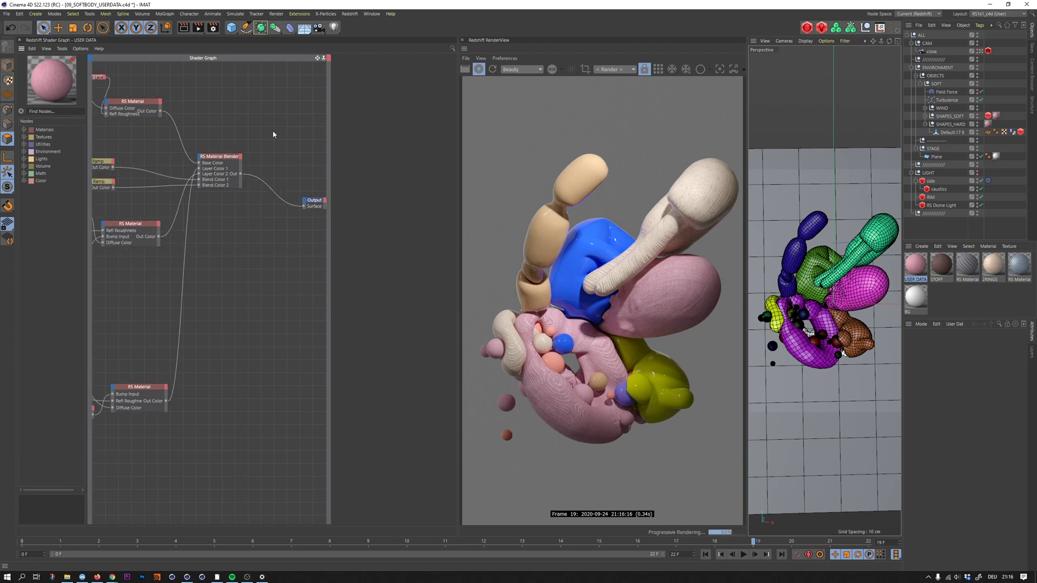
scroll(273, 135, "down", 10)
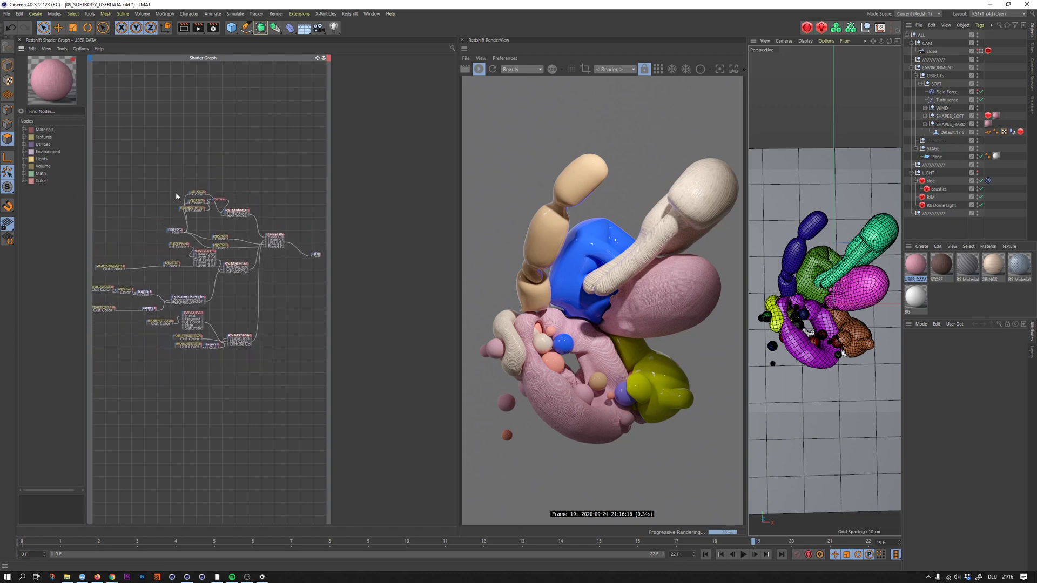
middle_click_drag(176, 197, 200, 180)
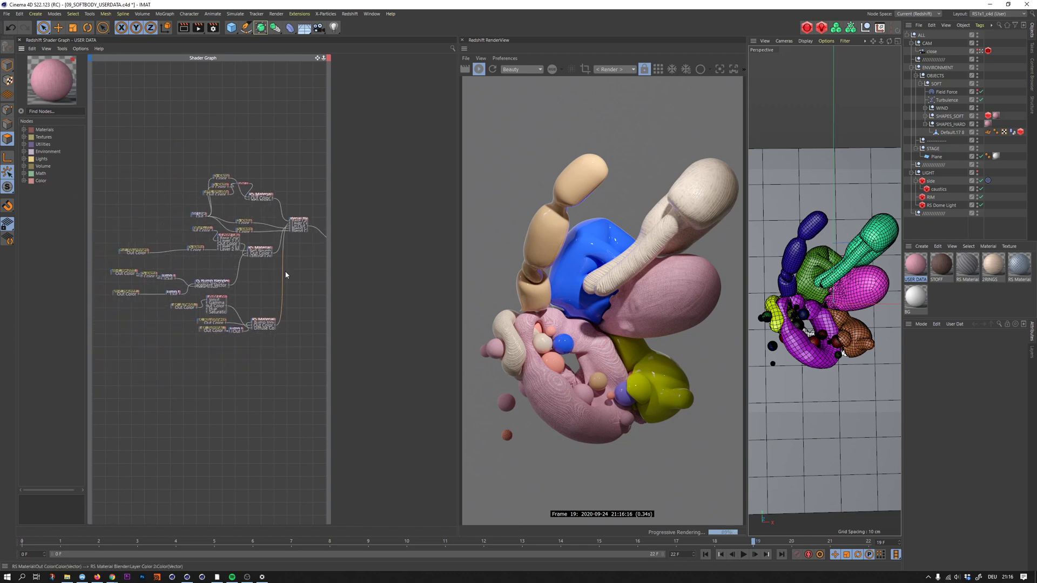
left_click(921, 246)
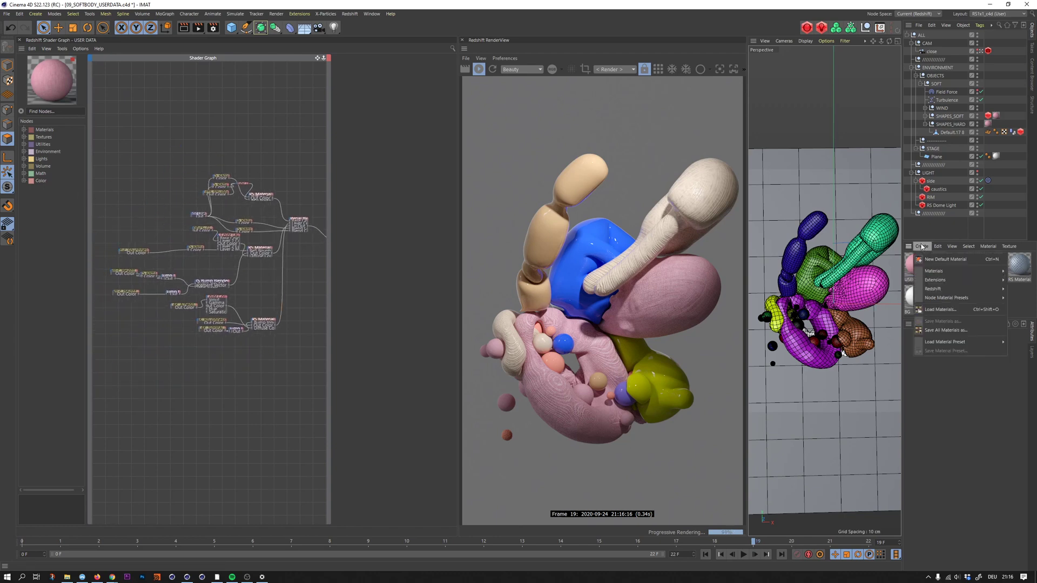
left_click(991, 291)
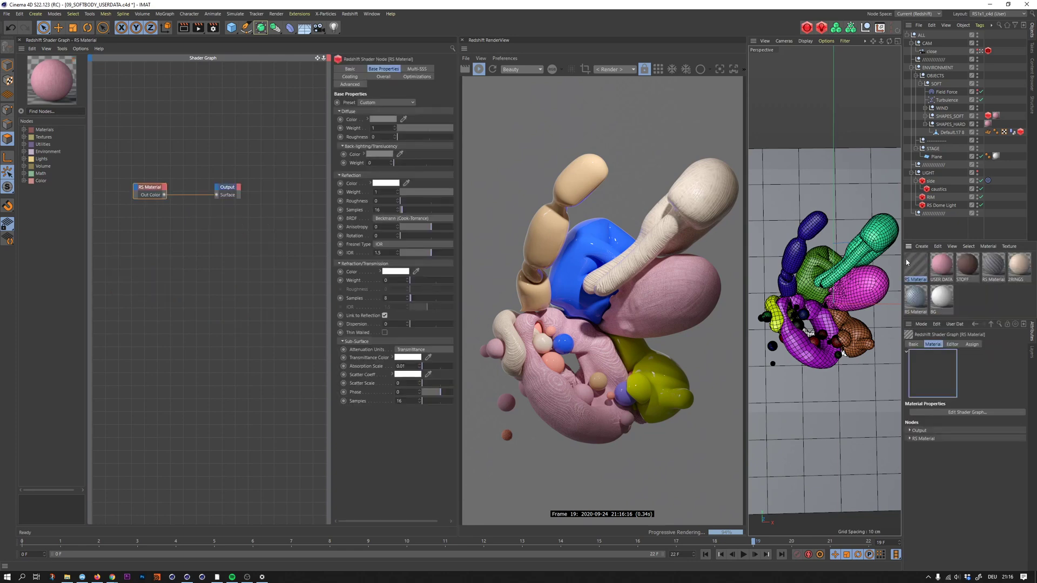
left_click_drag(997, 117, 996, 116)
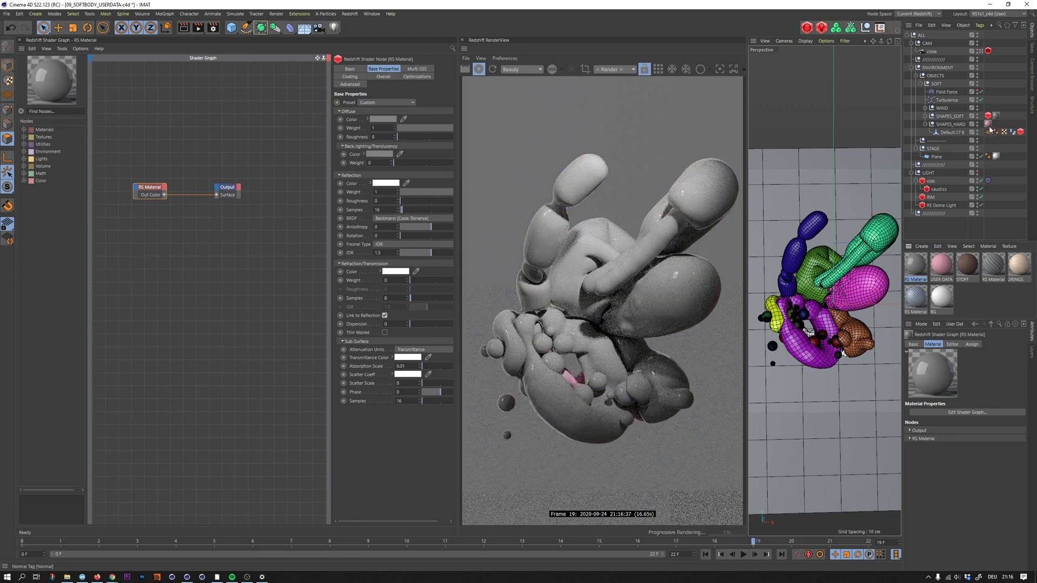
left_click_drag(996, 116, 995, 125, "ctrl")
left_click(987, 126)
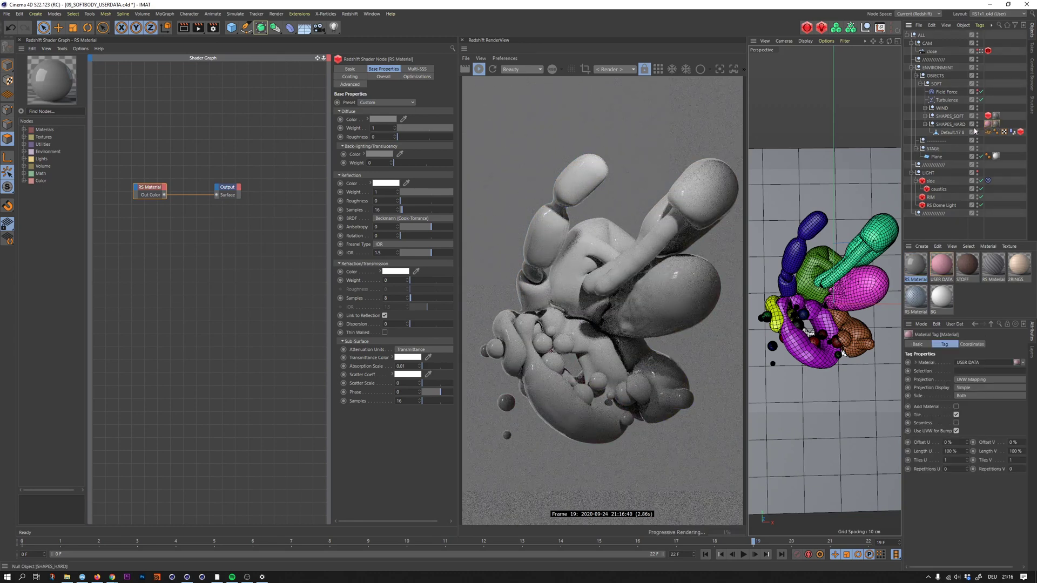
Step: Select SHAPES_SOFT and briefly expand it to view its child shapes
left_click(949, 116)
left_click(925, 116)
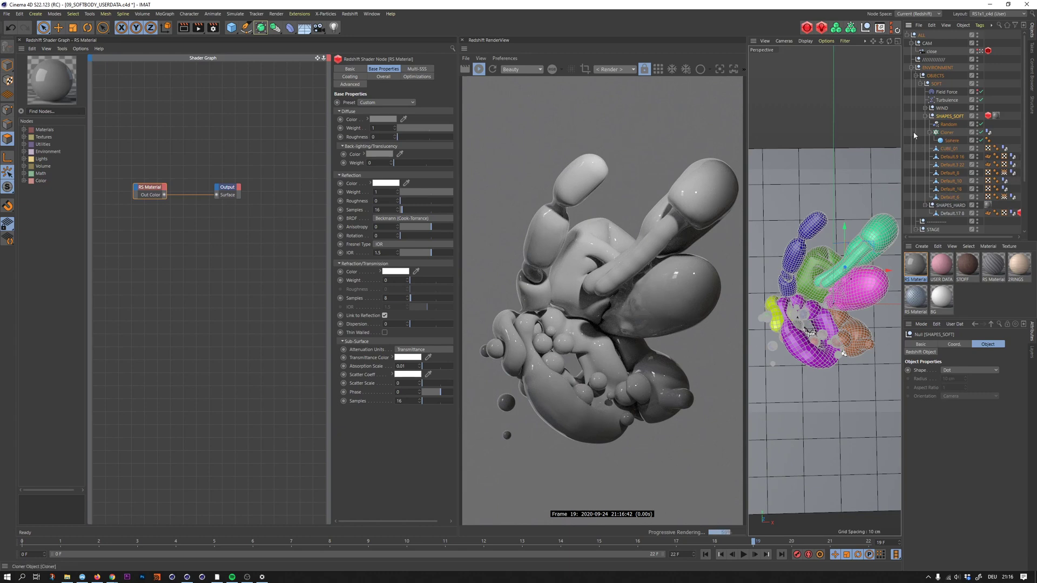
left_click(925, 116)
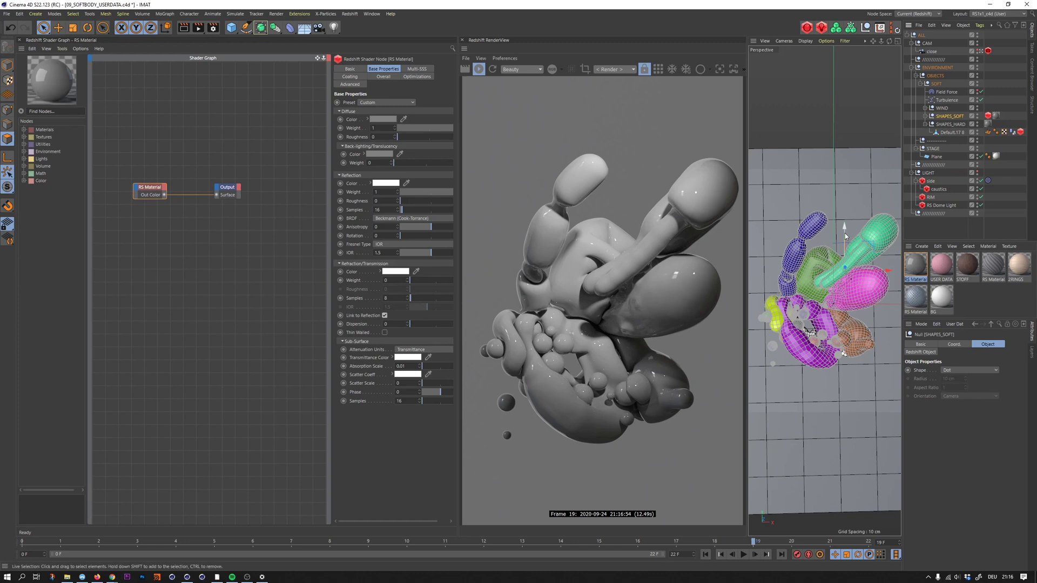
Step: Drag the panel dividers to enlarge the RenderView and node editor, narrowing the viewport
middle_click_drag(177, 155, 191, 160)
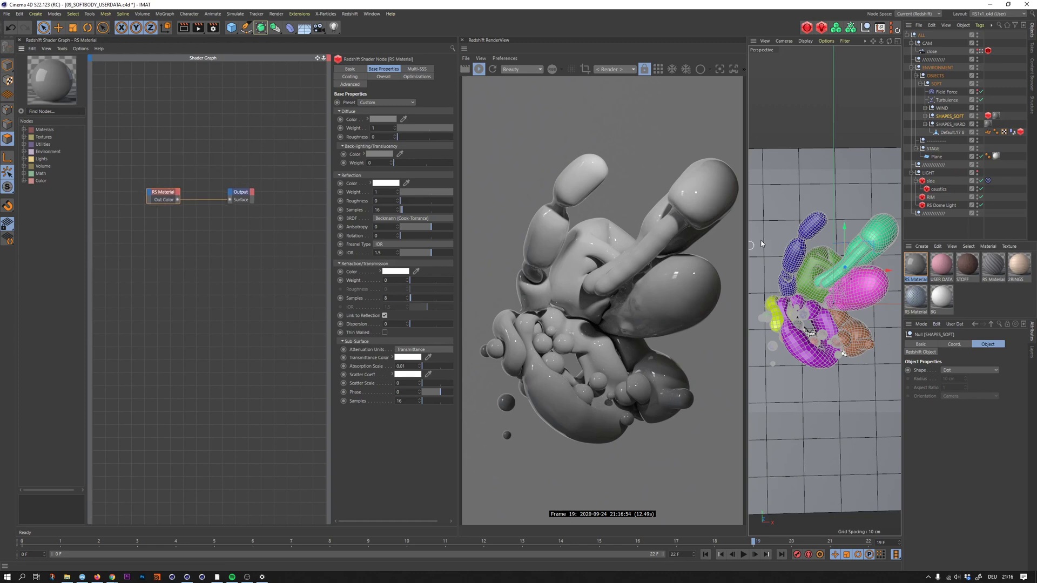
left_click_drag(903, 188, 917, 187)
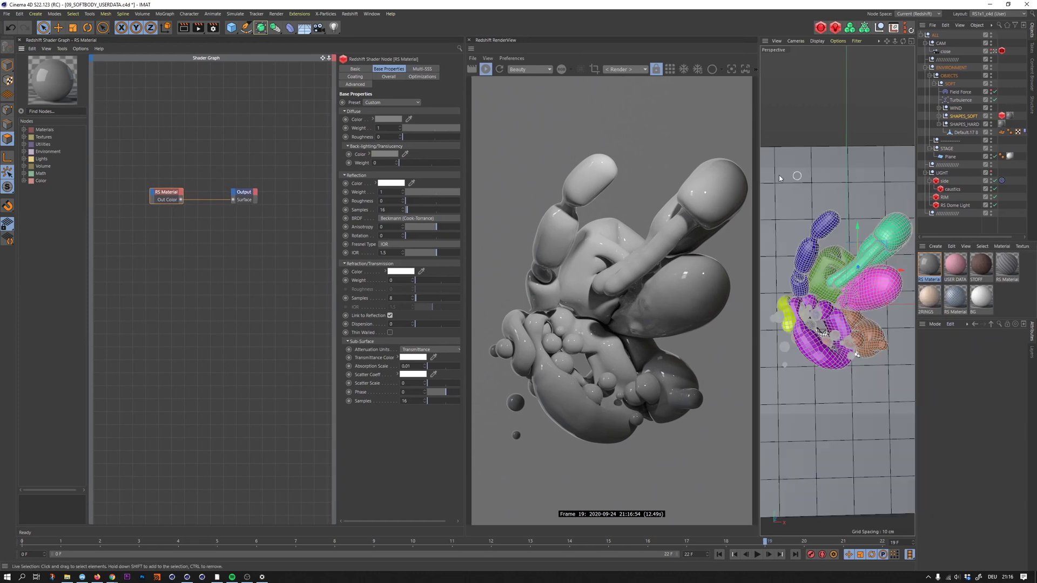
left_click_drag(759, 210, 791, 212)
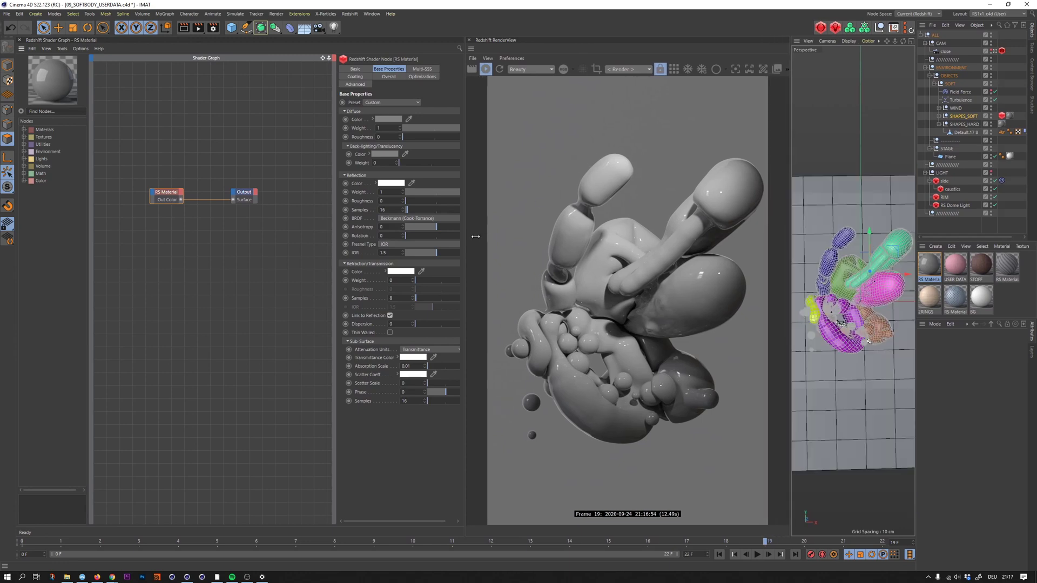
left_click_drag(464, 237, 516, 237)
left_click_drag(91, 191, 37, 187)
Step: Add an RS Color User Data node and place it beside the RS Material node
left_click(175, 170)
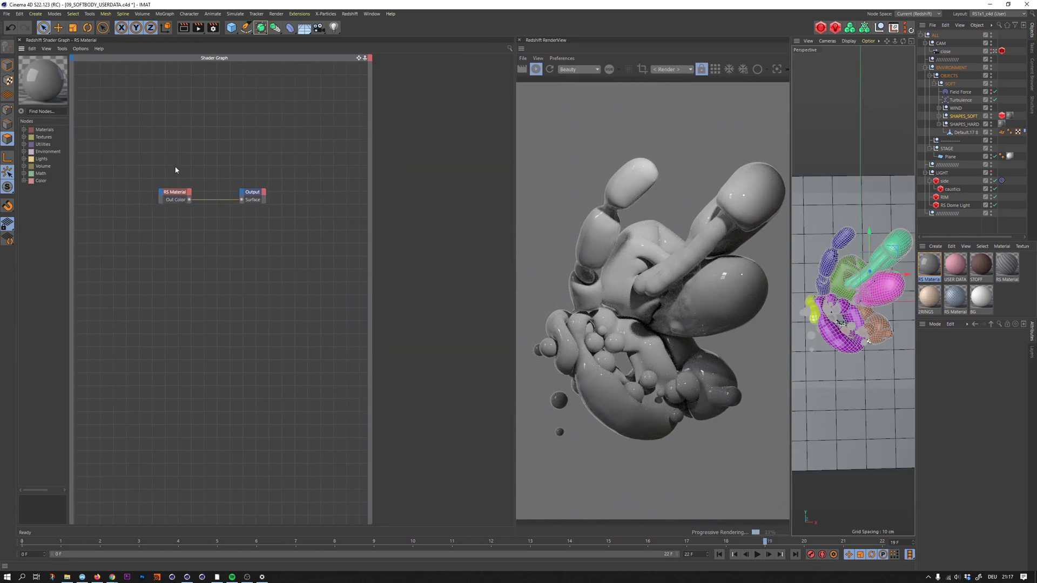
key("Tab")
type("co")
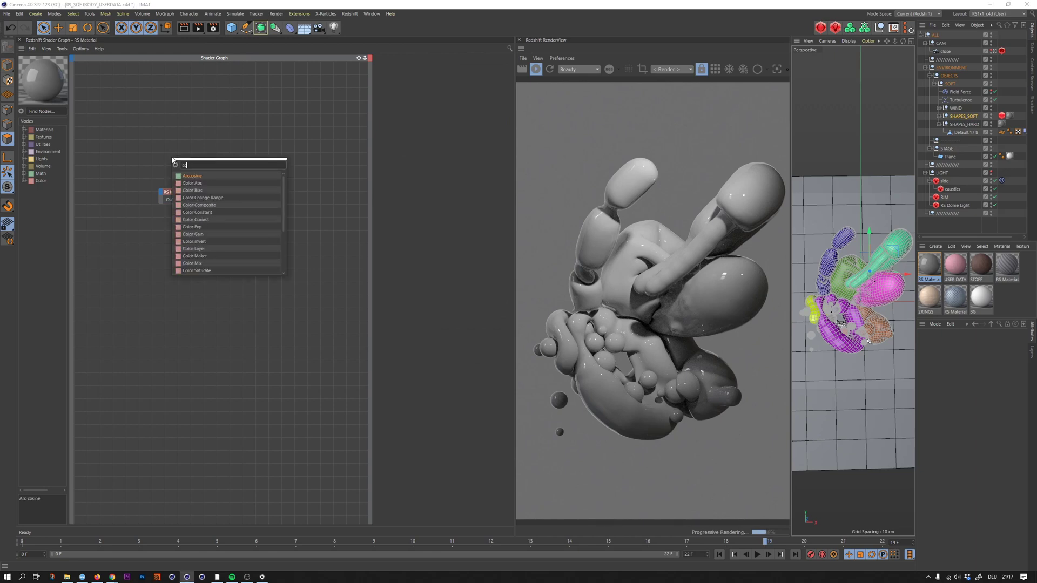
type("l us")
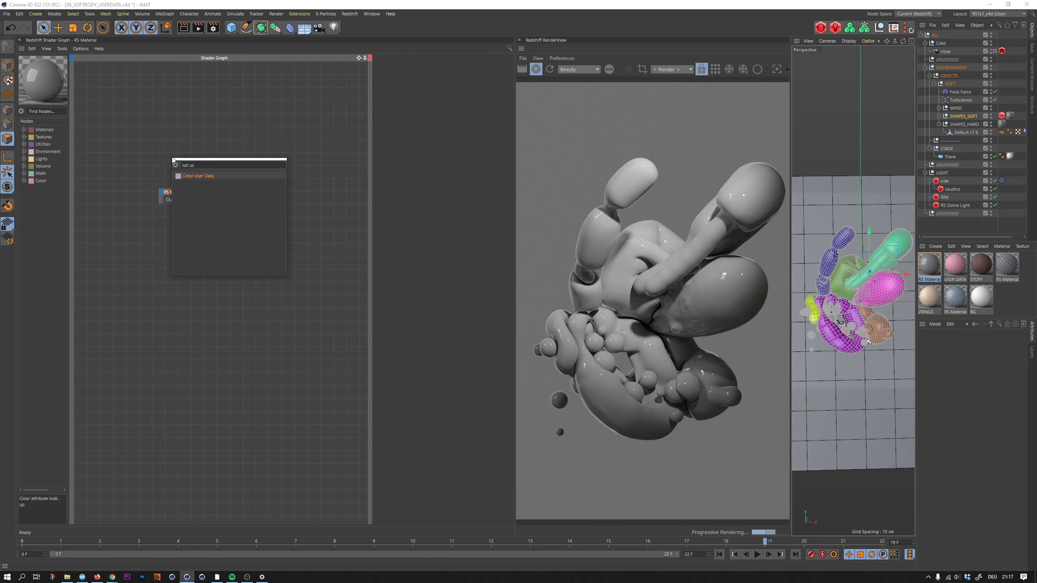
key("Return")
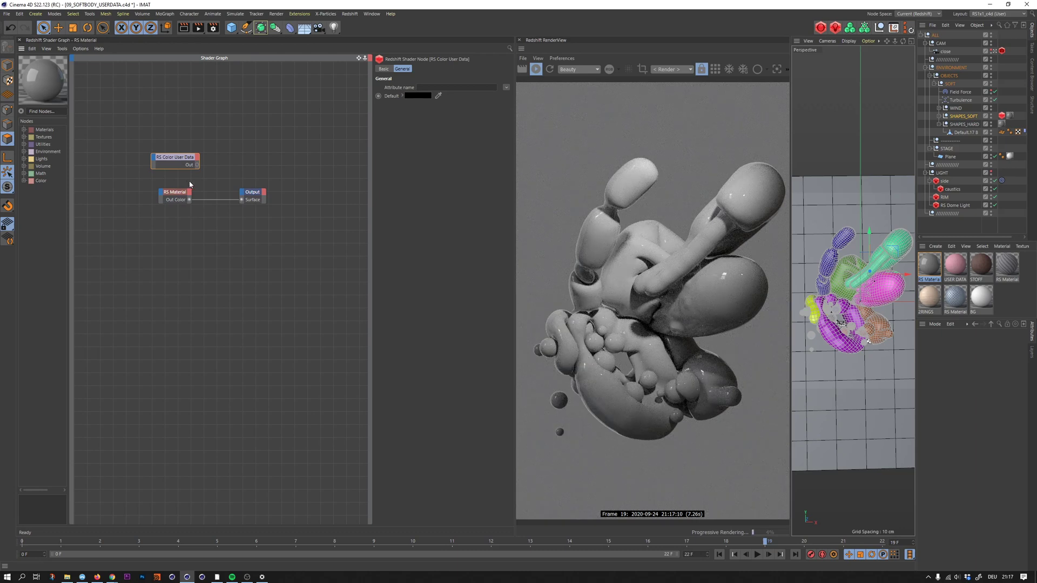
left_click(187, 147)
middle_click_drag(187, 147, 254, 155)
left_click_drag(241, 165, 171, 197)
key("c")
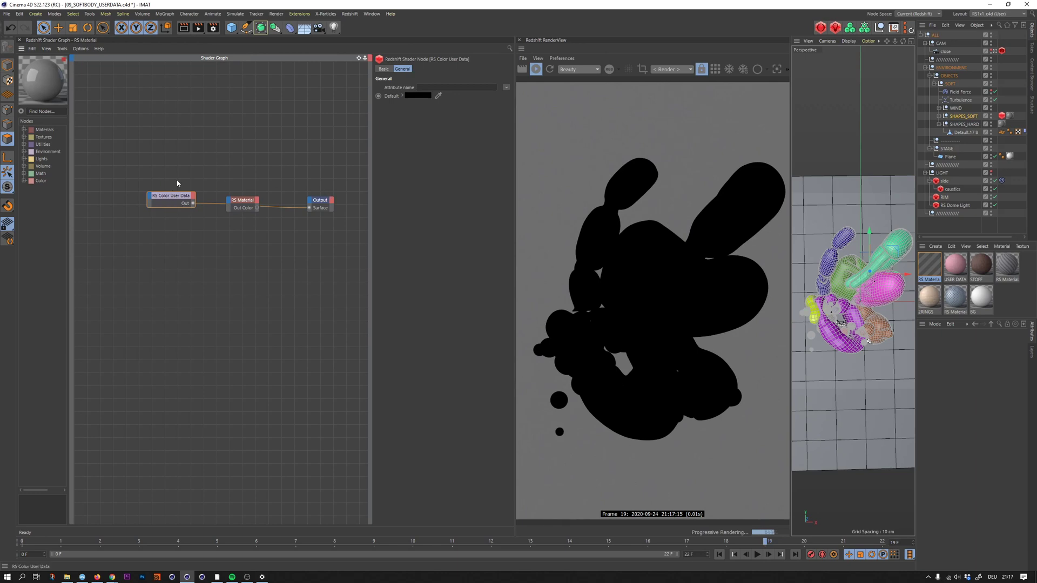
Step: Set its Attribute name to Objects > Geometry ID Color (RSGeomIDColor)
left_click(505, 88)
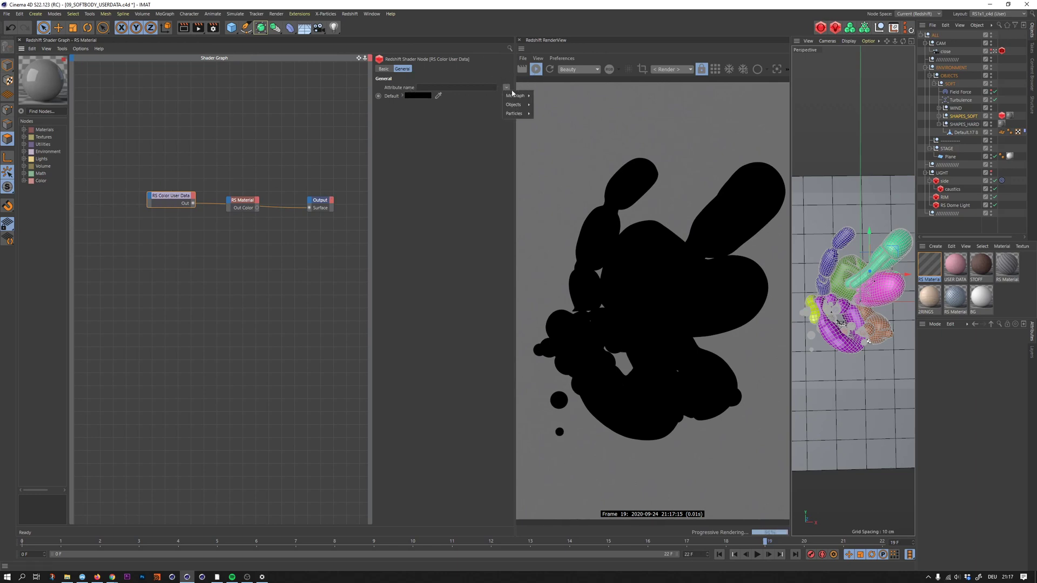
mouse_move(515, 104)
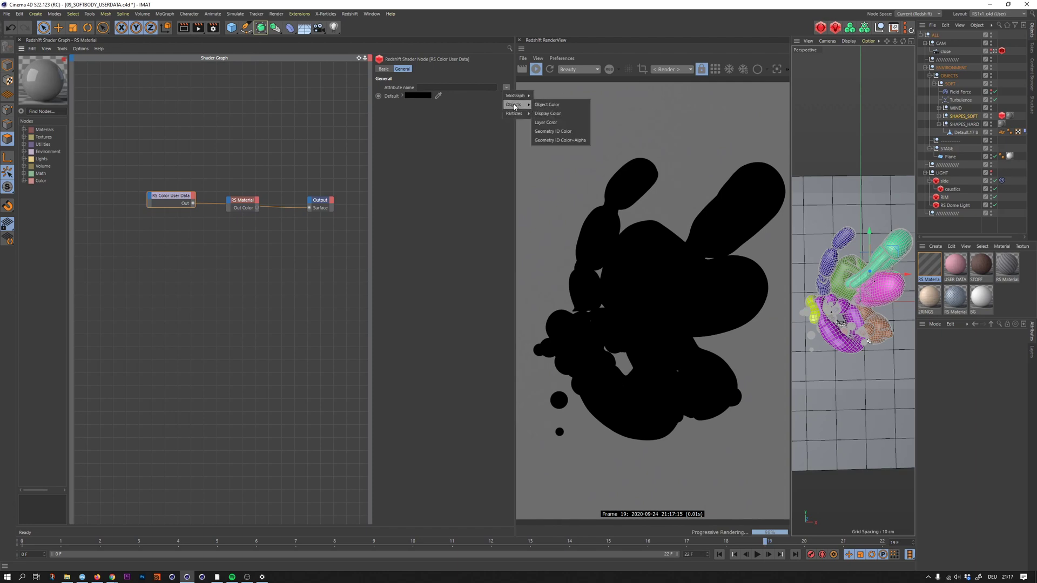
left_click(551, 131)
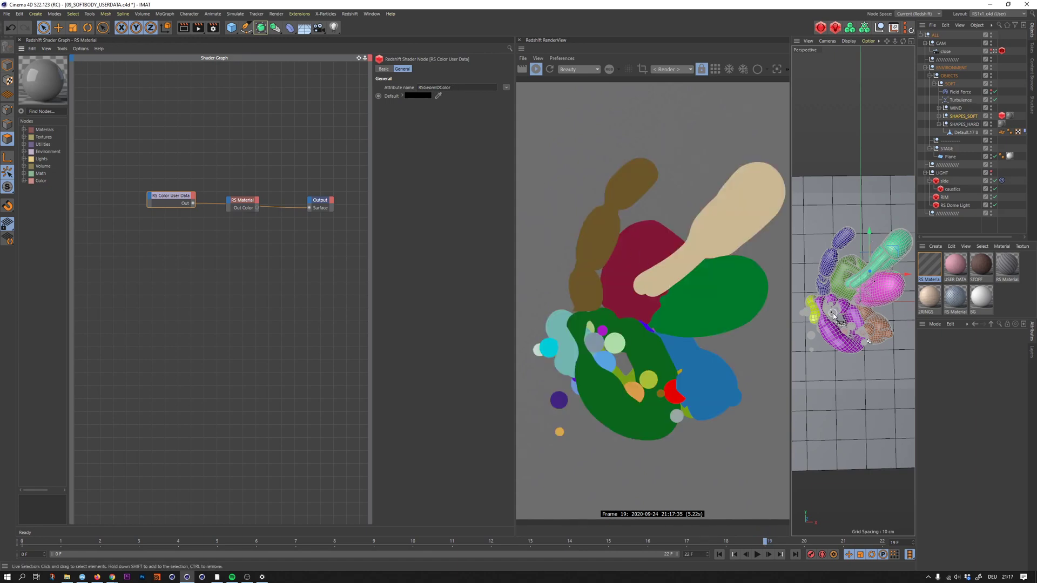
Step: Set the Redshift Adaptive Error Threshold to 0.05 in Render Settings
left_click(214, 29)
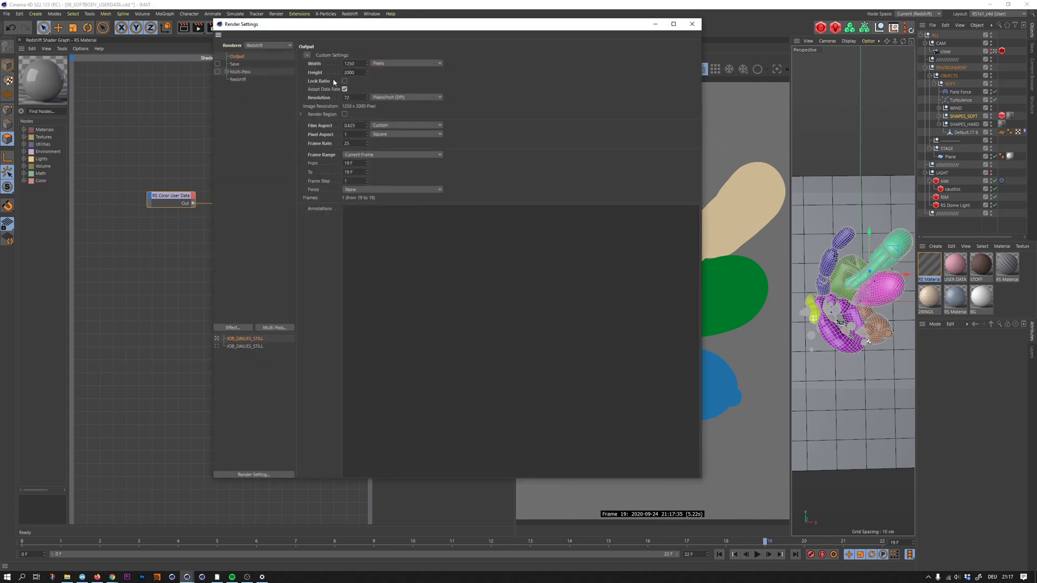
left_click(238, 79)
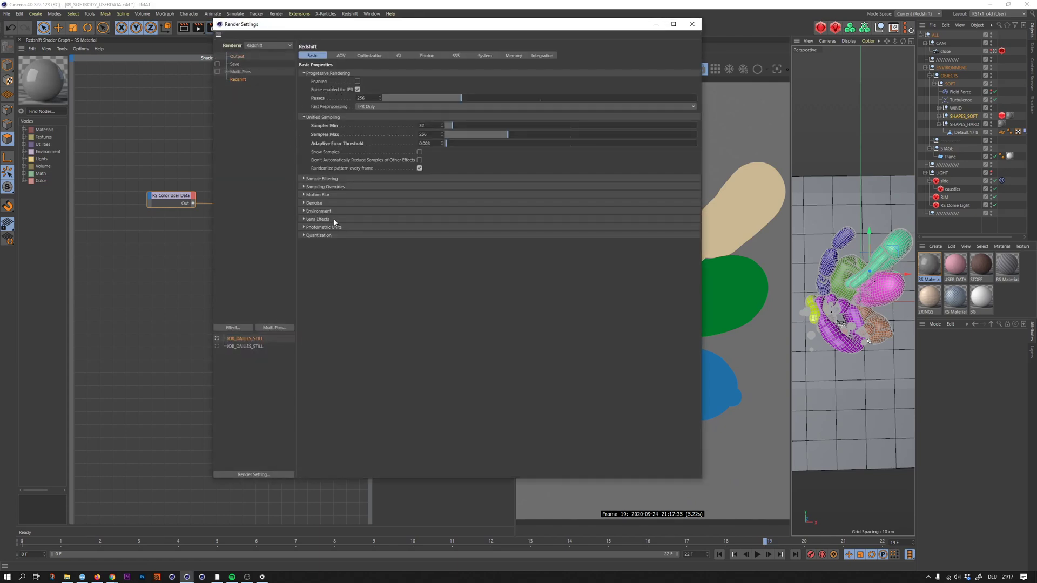
left_click(319, 203)
left_click(323, 196)
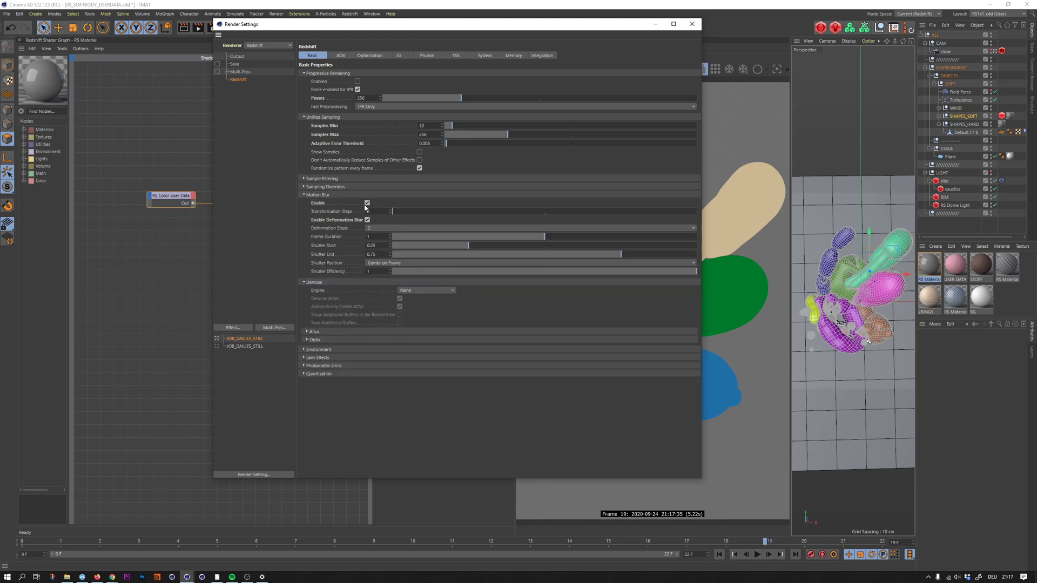
left_click(322, 195)
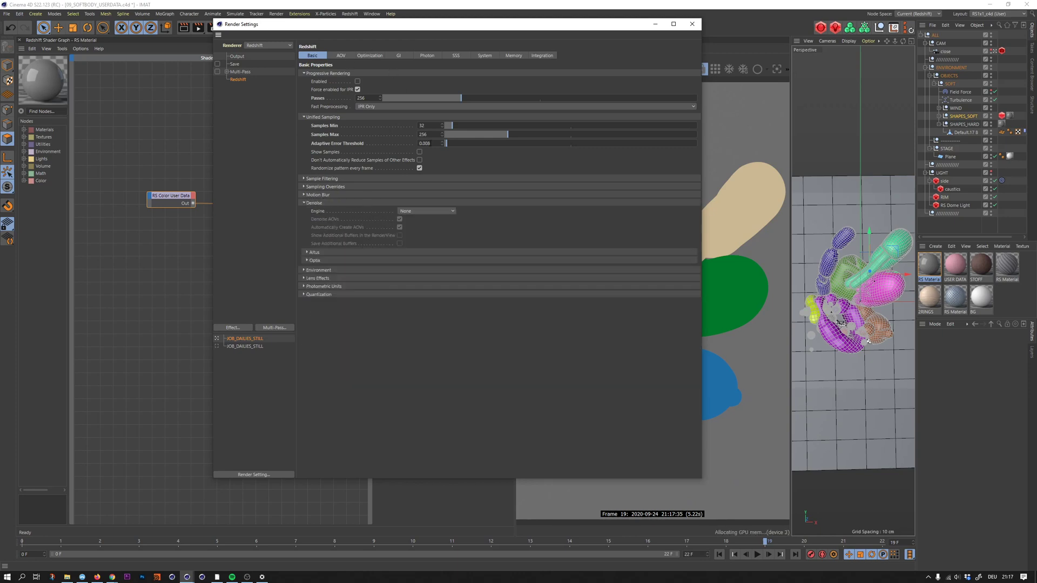
double_click(427, 144)
type(",05")
left_click(692, 24)
Step: Check the Output resolution and frame settings, then close Render Settings
left_click(213, 28)
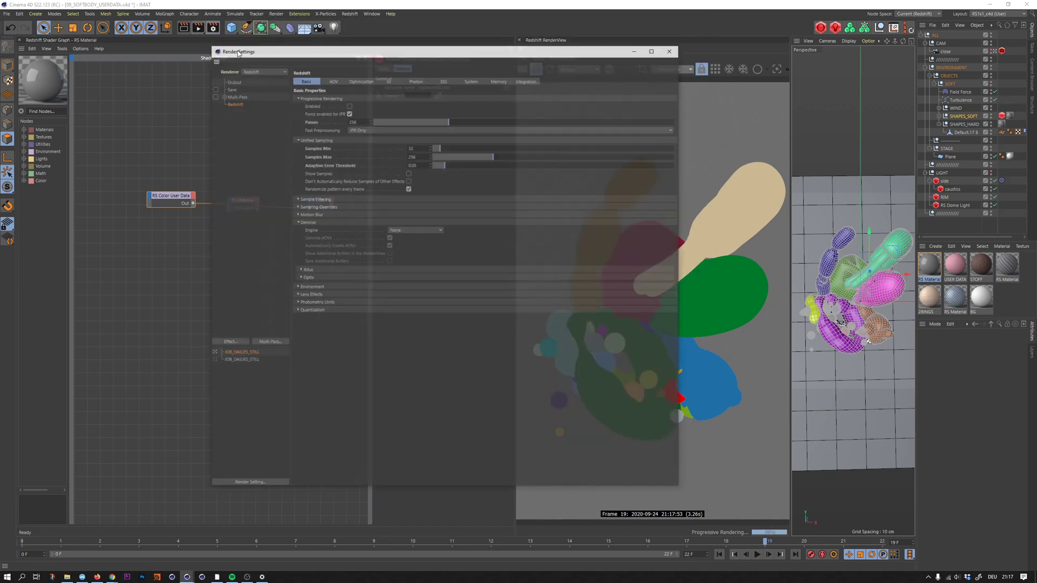
left_click(237, 57)
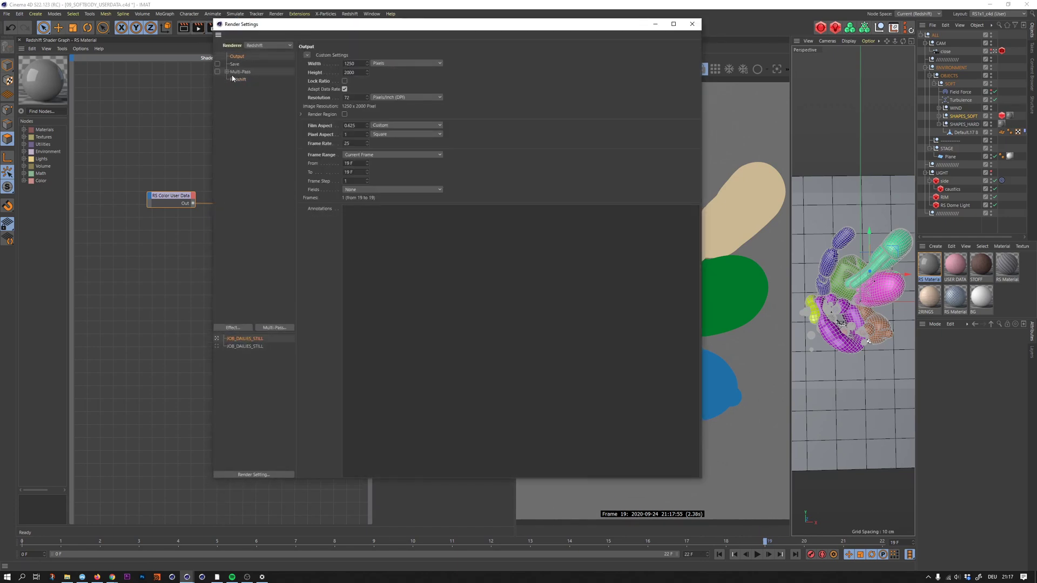
left_click(656, 24)
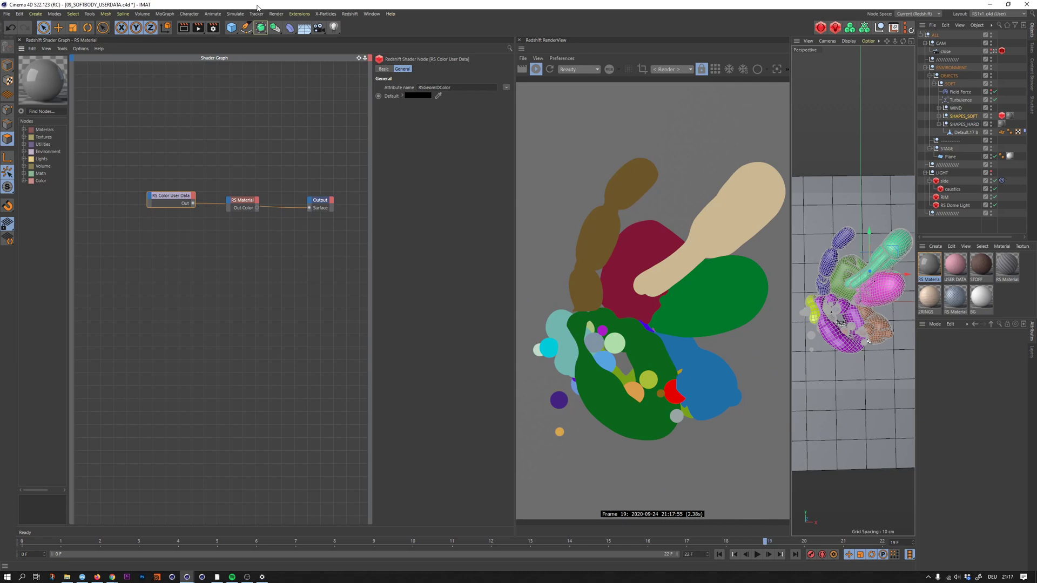
left_click(199, 27)
left_click_drag(294, 32, 286, 34)
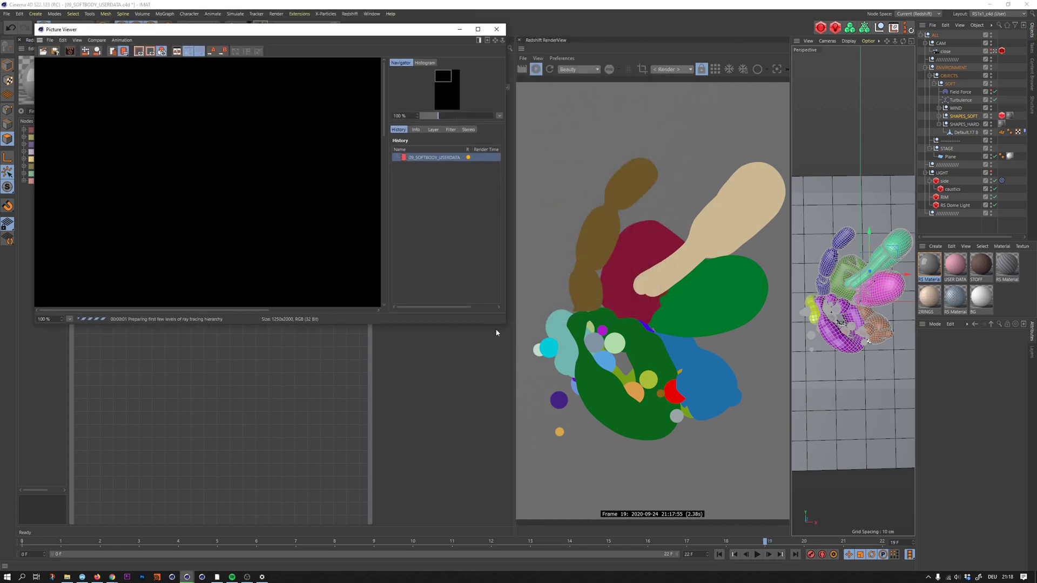
left_click_drag(506, 324, 540, 550)
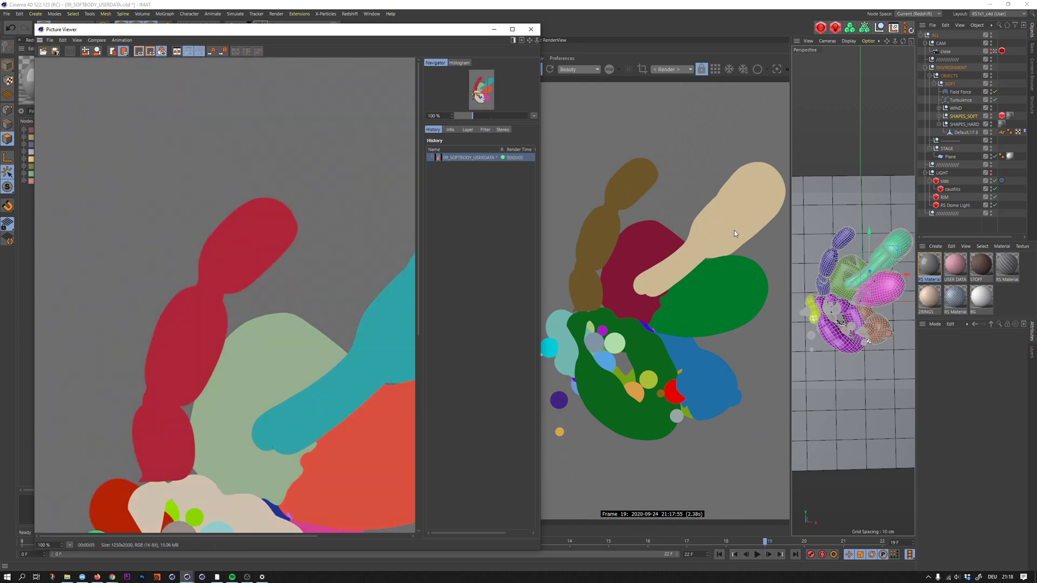
left_click_drag(304, 279, 241, 122)
left_click(70, 546)
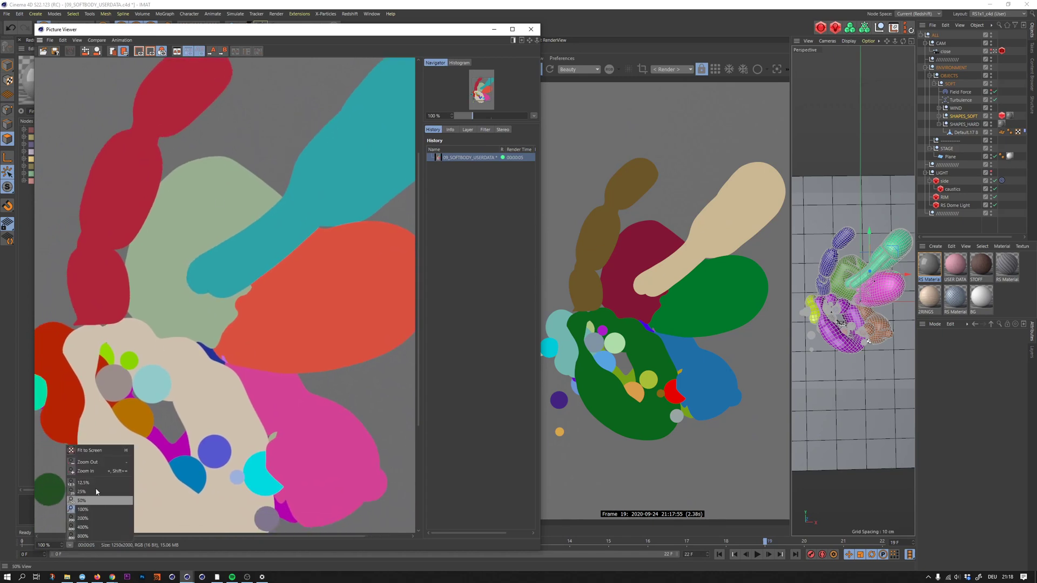
left_click(97, 455)
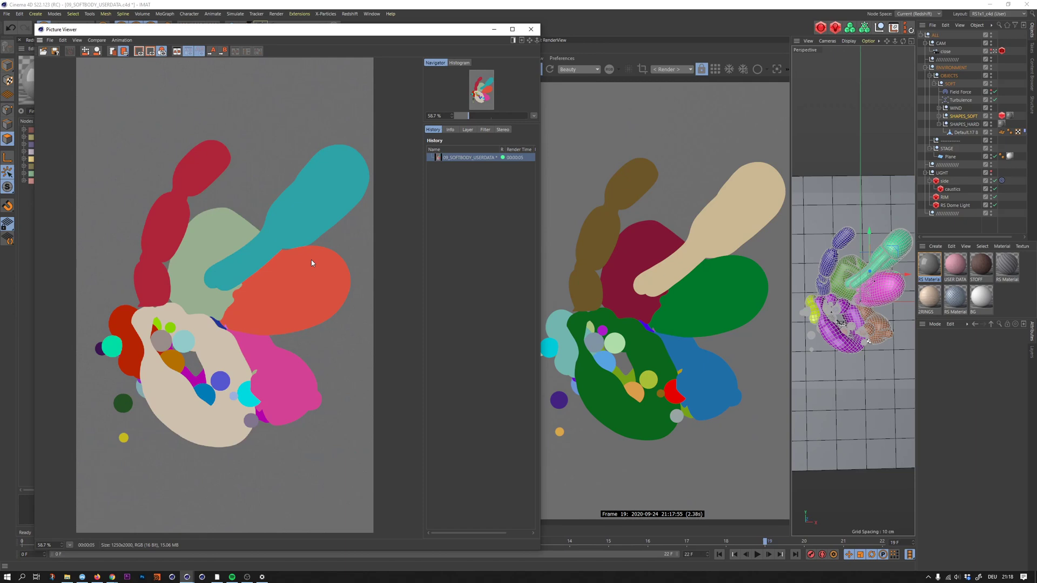
left_click(531, 31)
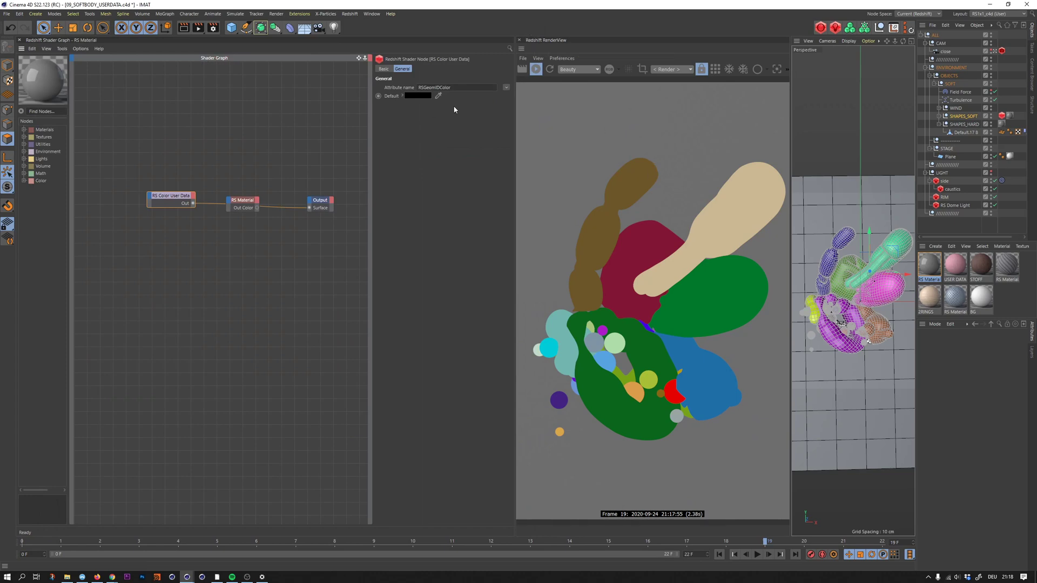
Step: Select all 13 shapes in SHAPES_SOFT and SHAPES_HARD and assign them random display colours
left_click(940, 116)
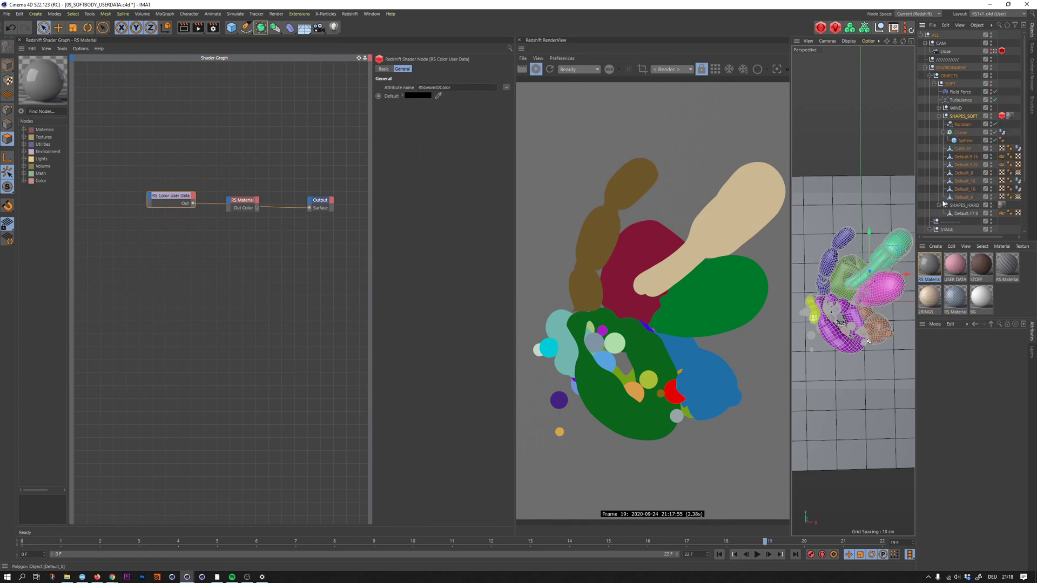
left_click(940, 205)
scroll(942, 184, "down", 1)
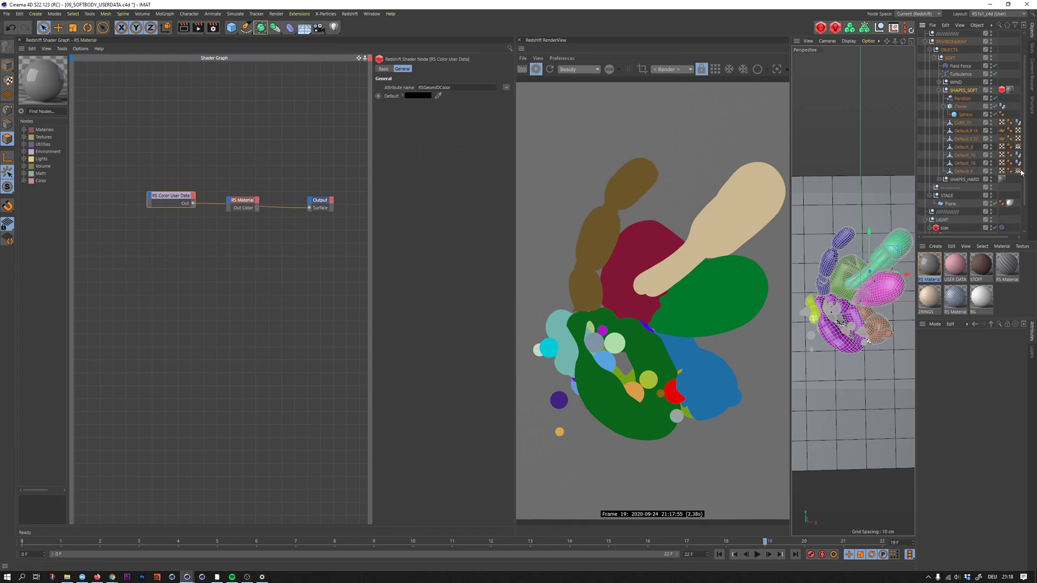
left_click(941, 181)
left_click_drag(957, 186, 967, 88)
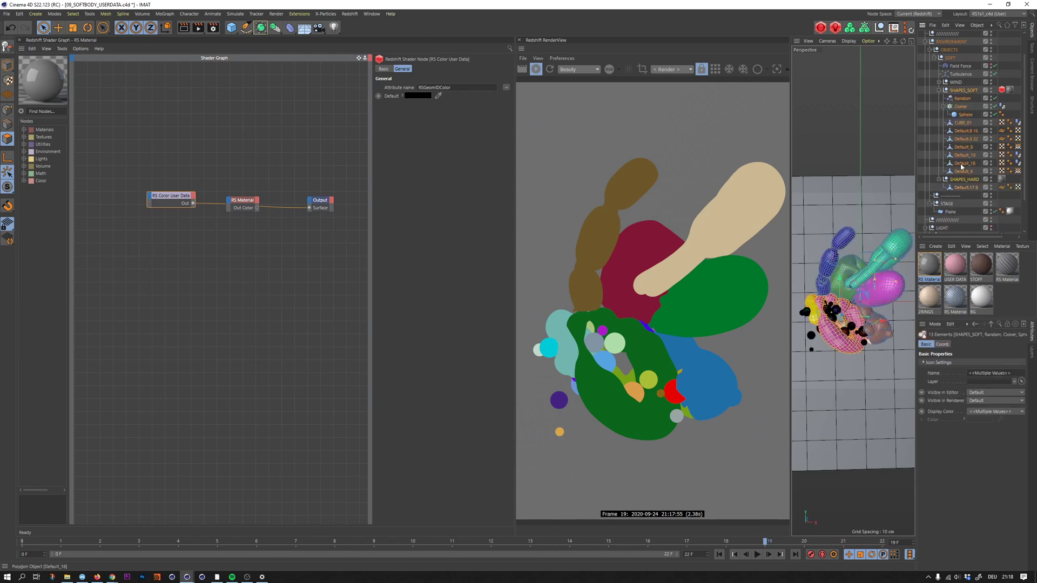
left_click(298, 14)
mouse_move(309, 179)
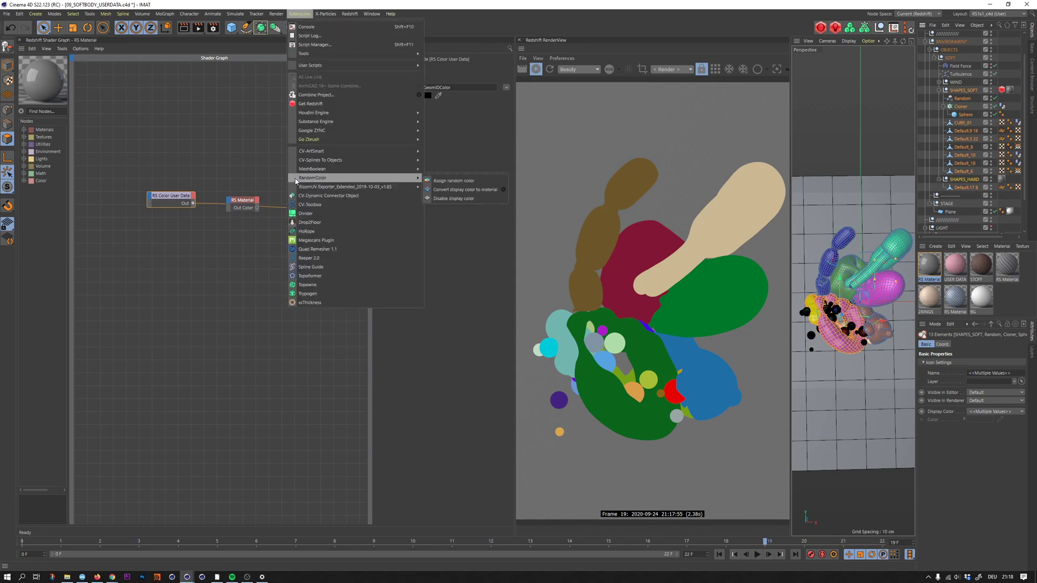
left_click(437, 181)
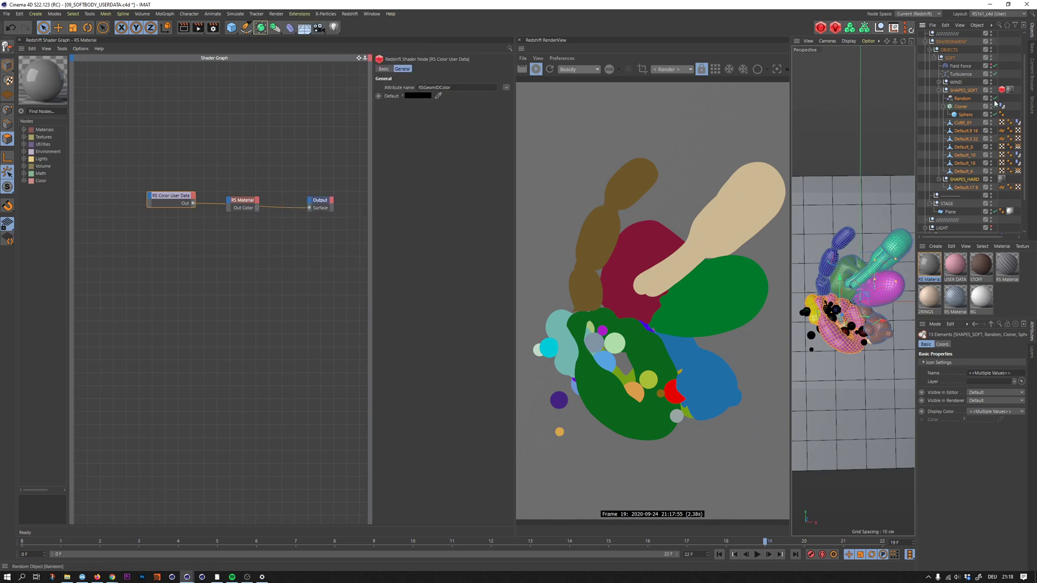
Step: Set the RS Color User Data attribute to Objects > Display Color (RSDisplayColor)
left_click(1007, 74)
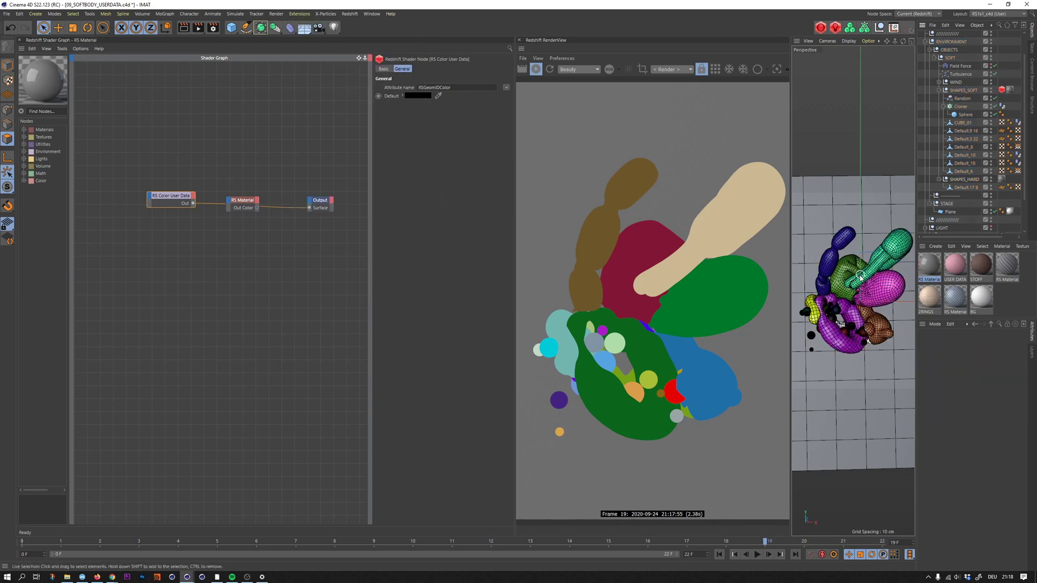
left_click(15, 66)
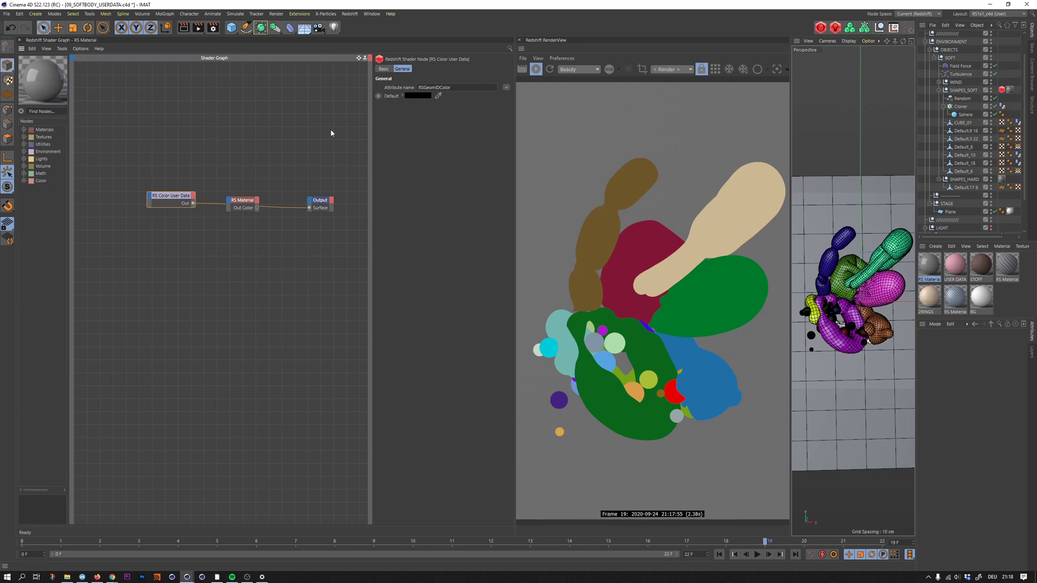
left_click(506, 88)
mouse_move(515, 107)
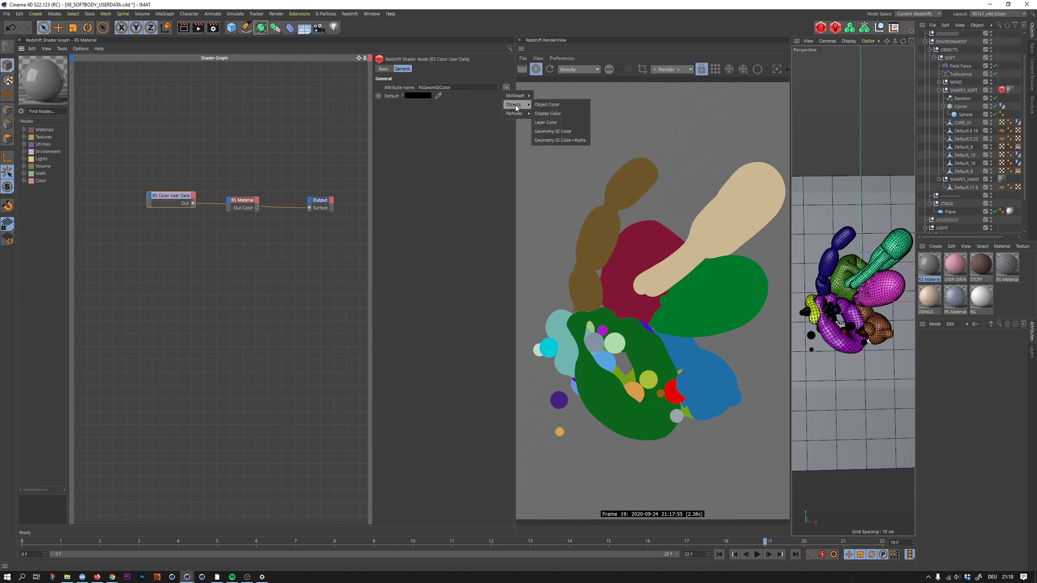
left_click(548, 114)
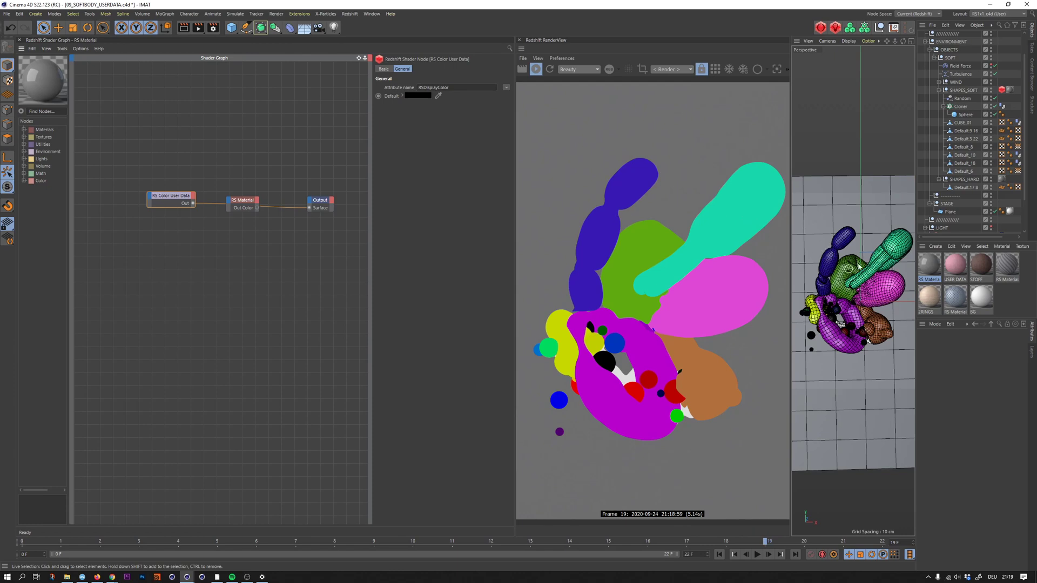
left_click_drag(930, 124, 941, 143)
Step: Change Default_8's Display Color to a softer pink: H 341, S 65%, V 86%
left_click(894, 289)
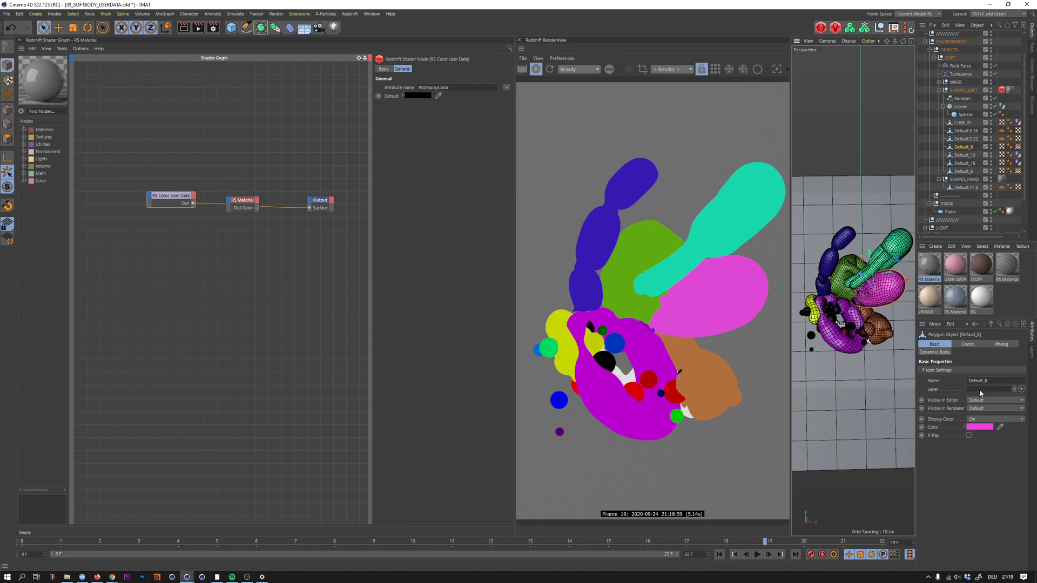
left_click(984, 426)
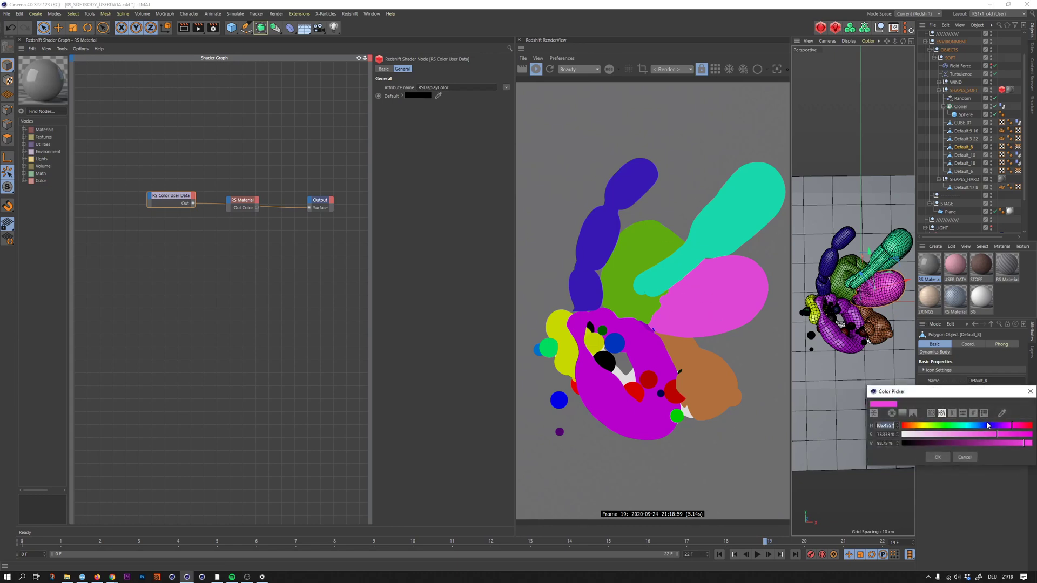
mouse_move(1006, 425)
left_mouse_down()
mouse_move(1025, 426)
mouse_move(987, 434)
mouse_move(1014, 444)
left_mouse_up()
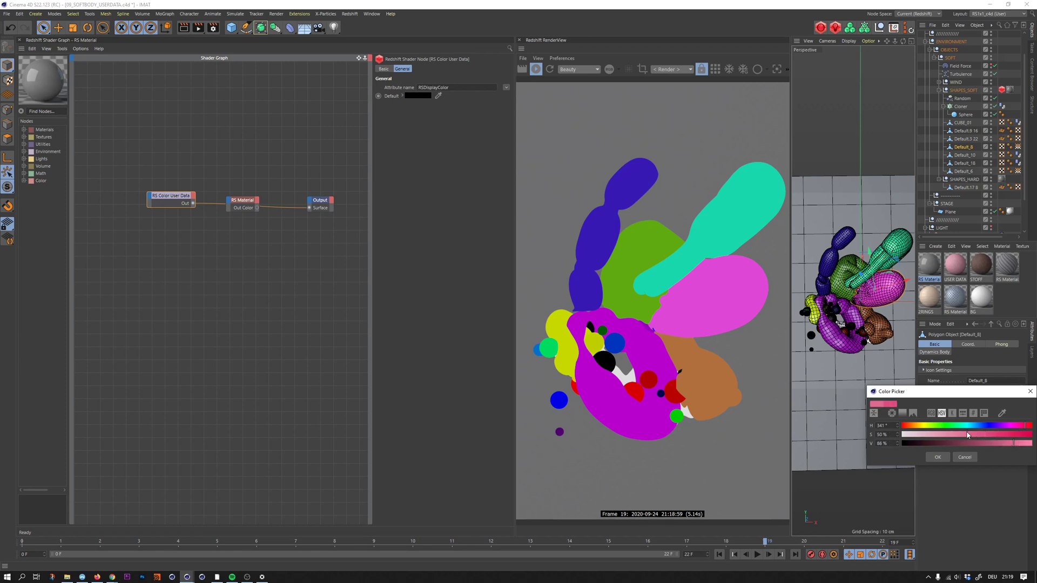
left_click(939, 457)
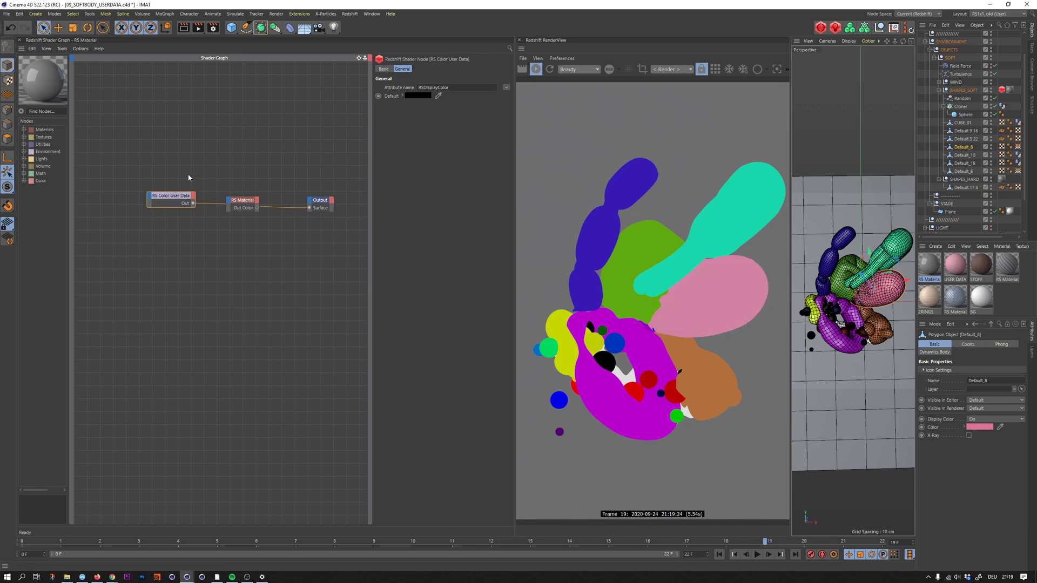
mouse_move(178, 195)
left_mouse_down()
mouse_move(163, 184)
mouse_move(251, 198)
left_mouse_up()
Step: Wire the RS Color User Data output into RS Material's Diffuse Color and tidy the graph
left_click(279, 209)
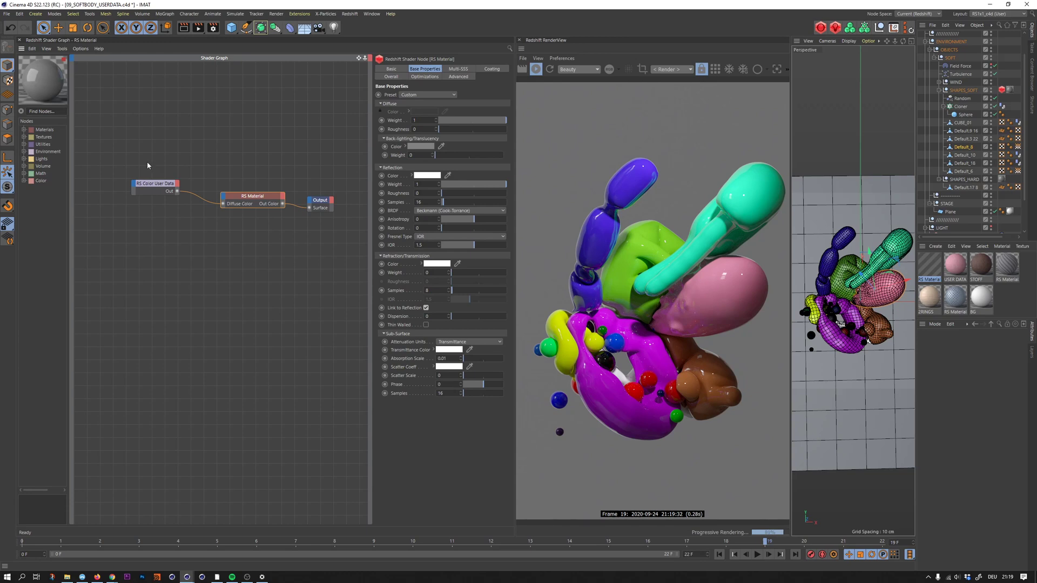
left_click_drag(155, 187, 116, 186)
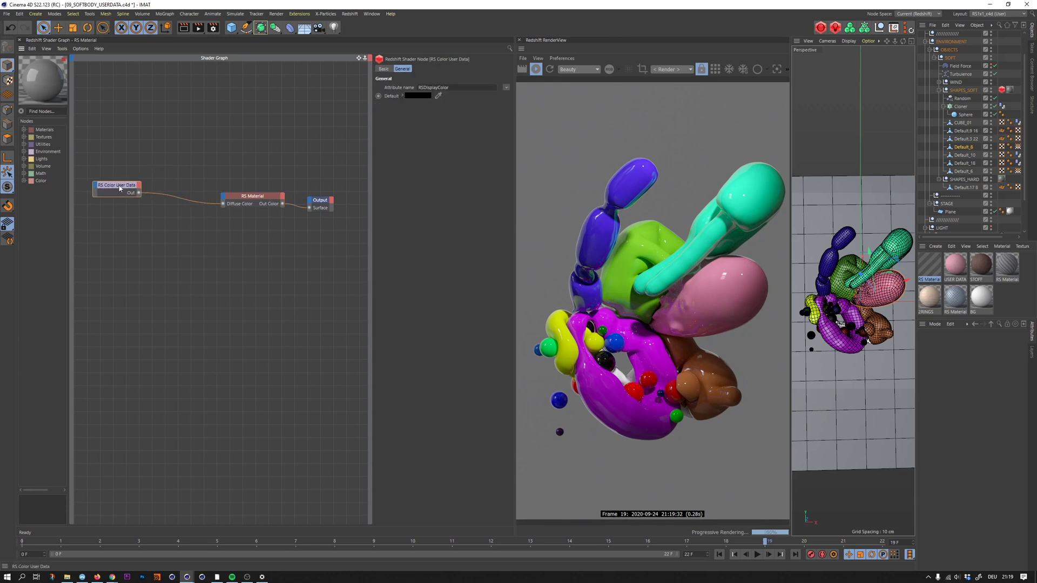
middle_click_drag(193, 165, 203, 164)
scroll(204, 164, "down", 1)
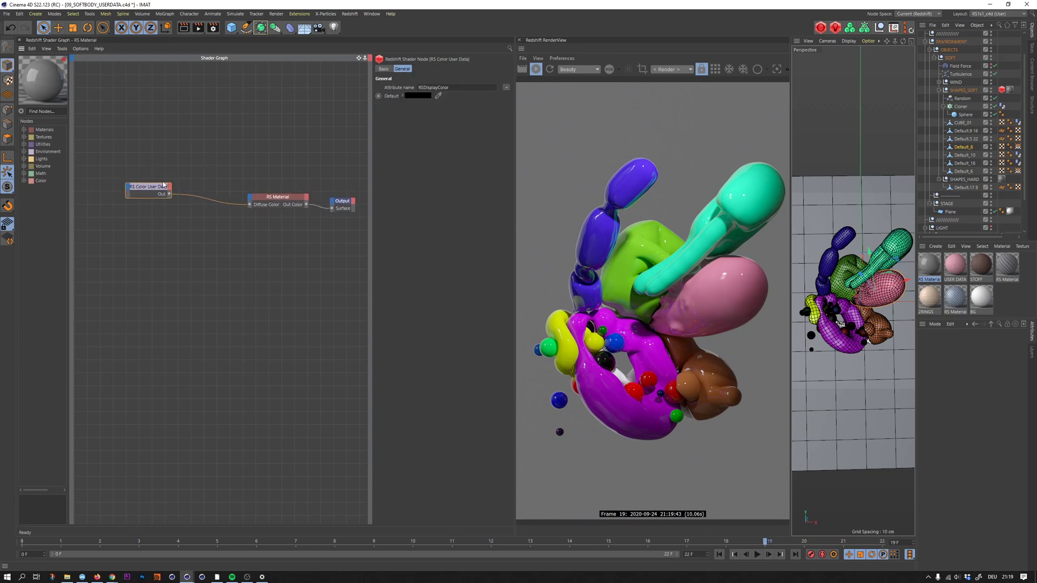
Step: Add an RS Ramp node and connect it to the RS Material's reflection roughness
key("Tab")
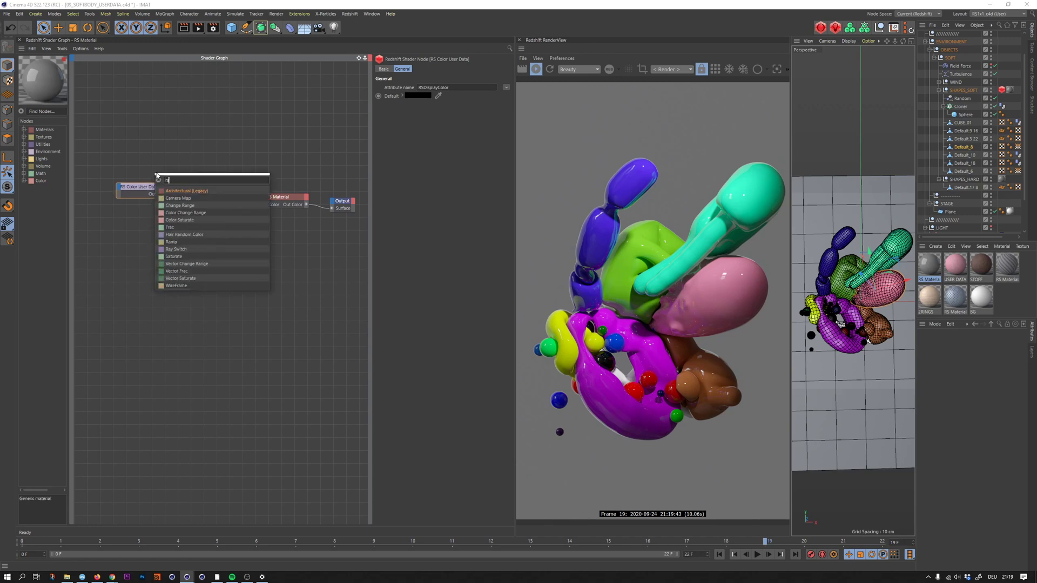
type("ramp")
key("Return")
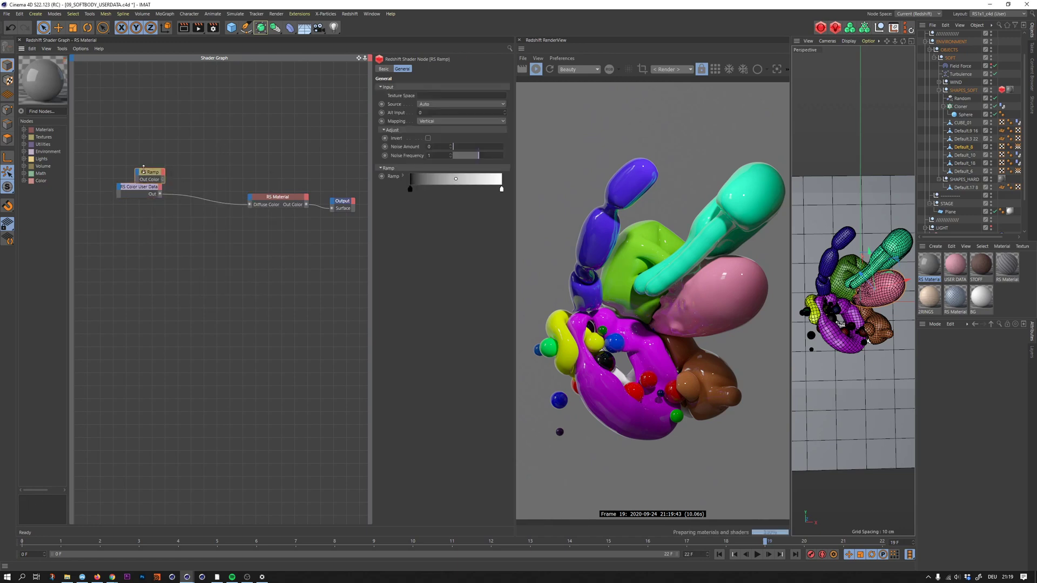
left_click_drag(147, 174, 250, 198)
mouse_move(295, 220)
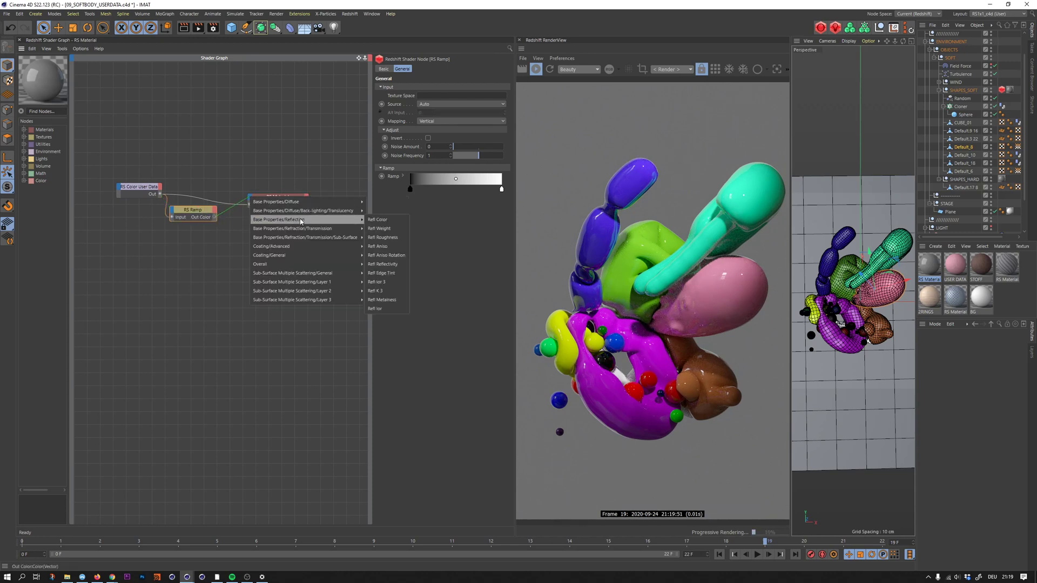
left_click(382, 238)
left_click_drag(197, 214, 204, 217)
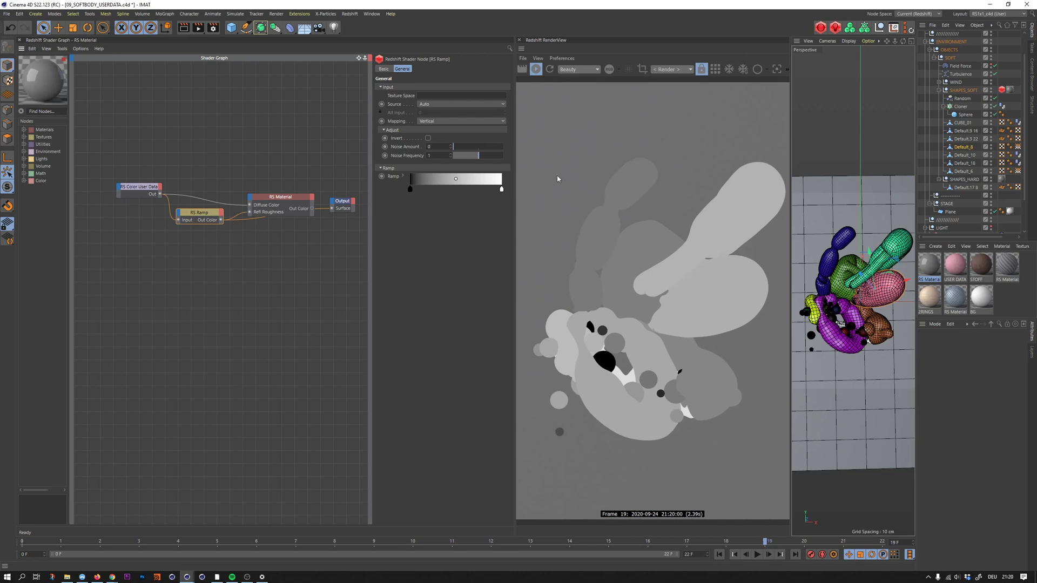
Step: Darken the right ramp knot to 64%, push the bias right, and move the dark knot to about 8%
left_click(502, 189)
left_click(403, 176)
left_click_drag(484, 254, 499, 255)
left_click(408, 189)
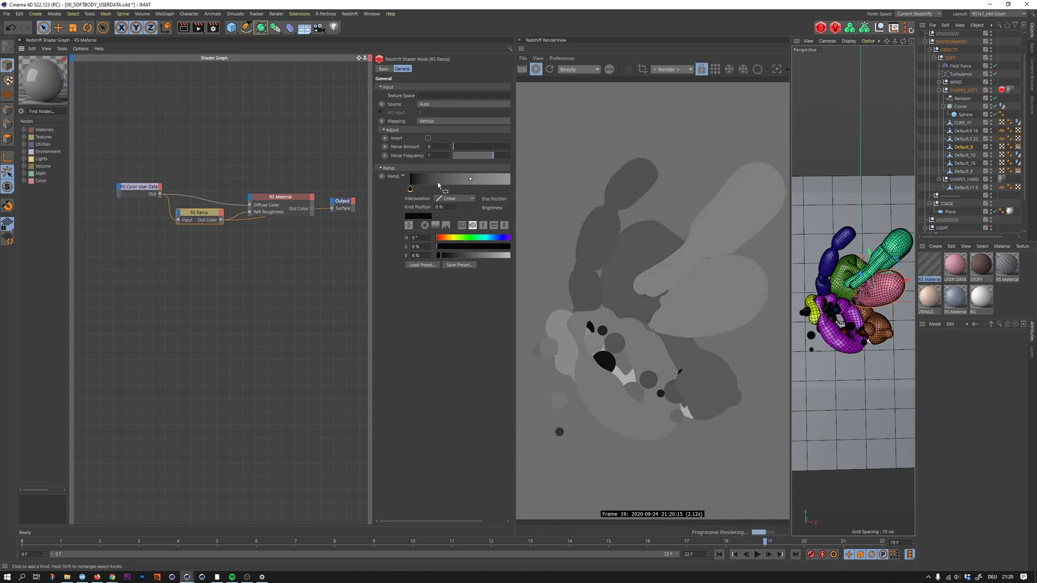
left_click_drag(471, 180, 502, 181)
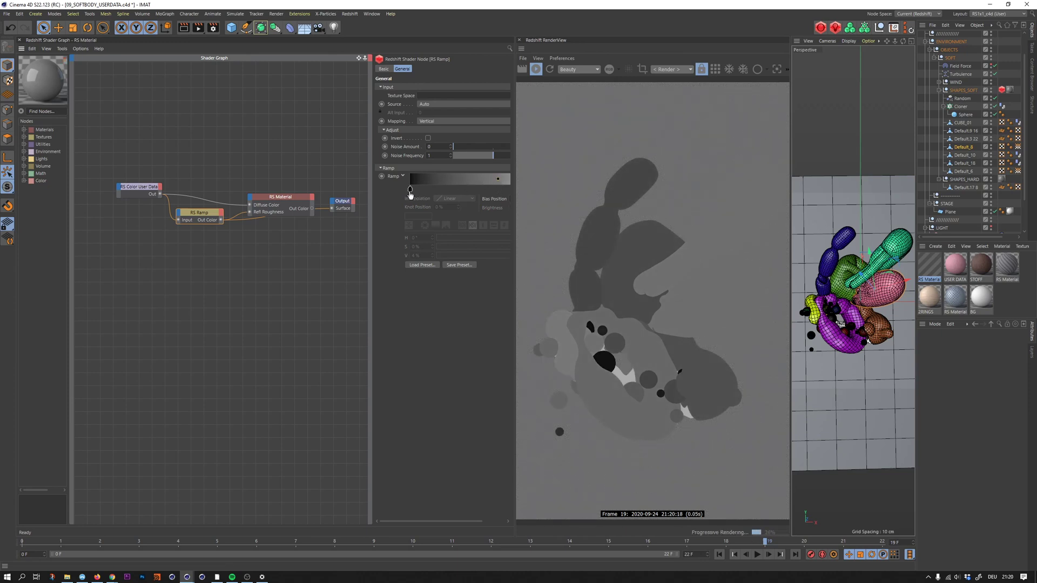
left_click_drag(410, 189, 420, 192)
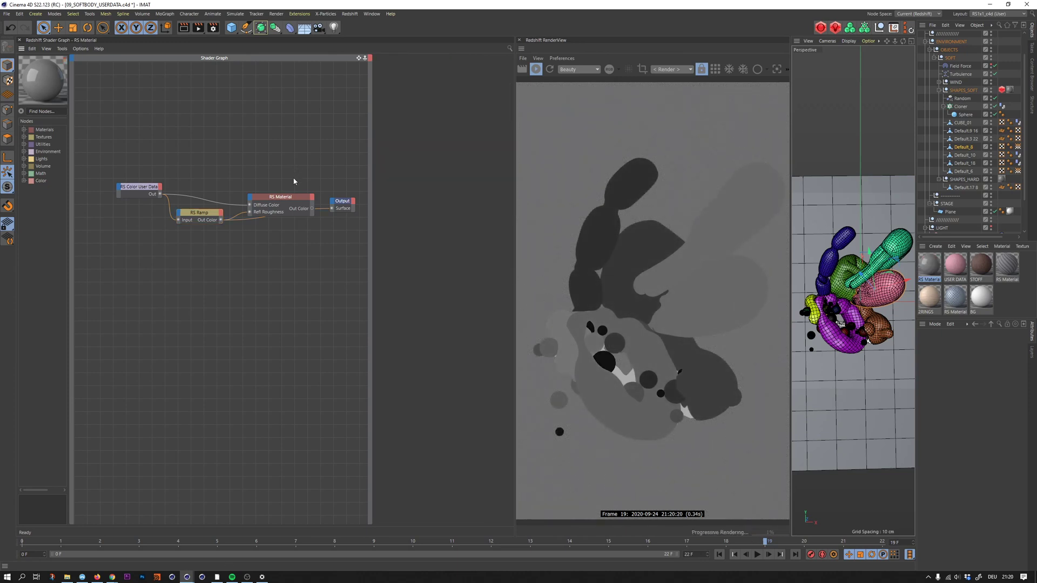
left_click(304, 196)
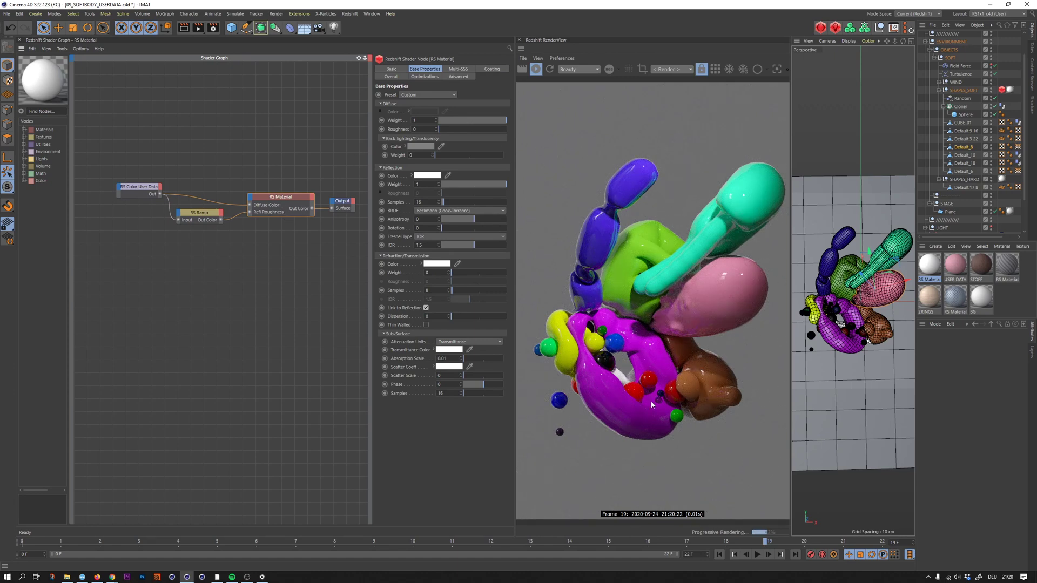
Step: Add a roughness ramp knot at about 93% with its brightness set to 74%
left_click(200, 212)
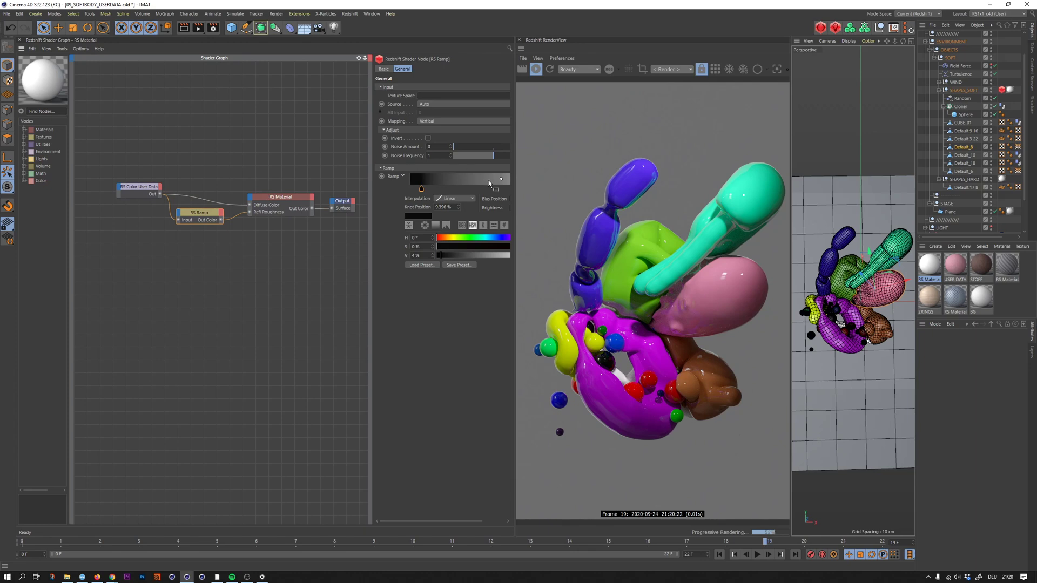
left_click_drag(372, 191, 332, 190)
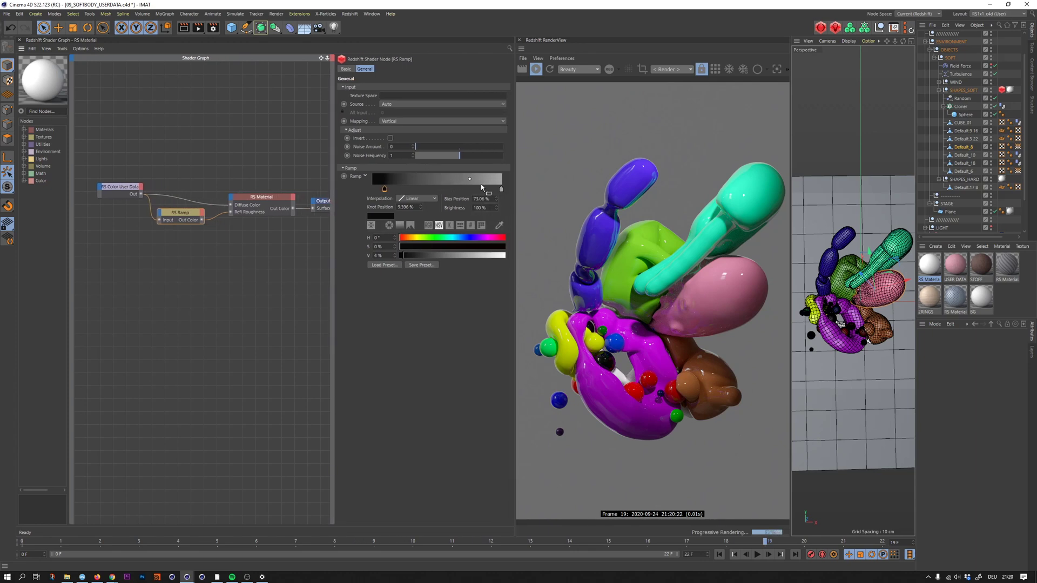
left_click(479, 190)
left_click_drag(479, 191, 475, 191)
left_click(504, 256)
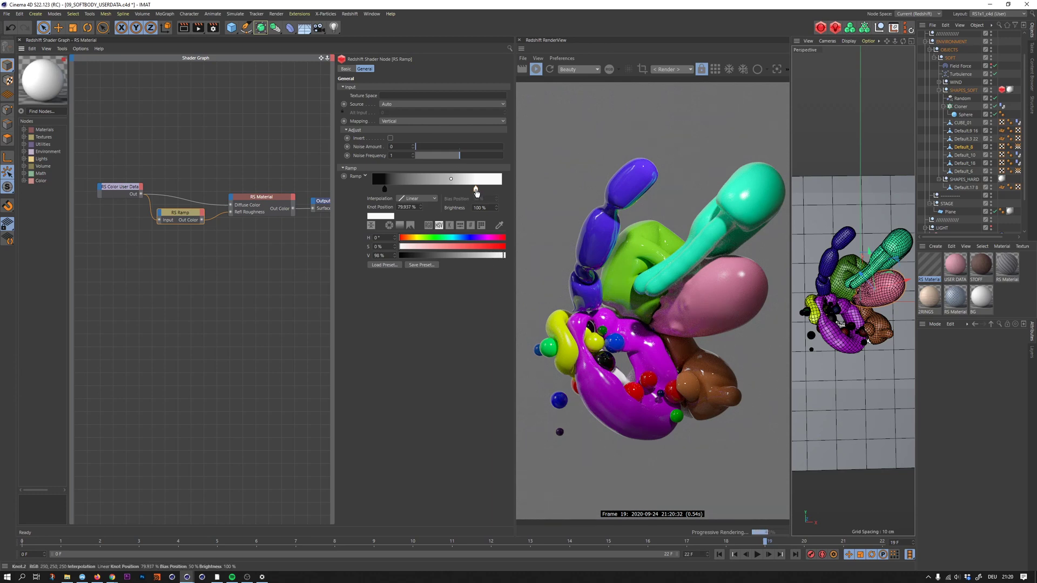
left_click_drag(475, 189, 452, 189)
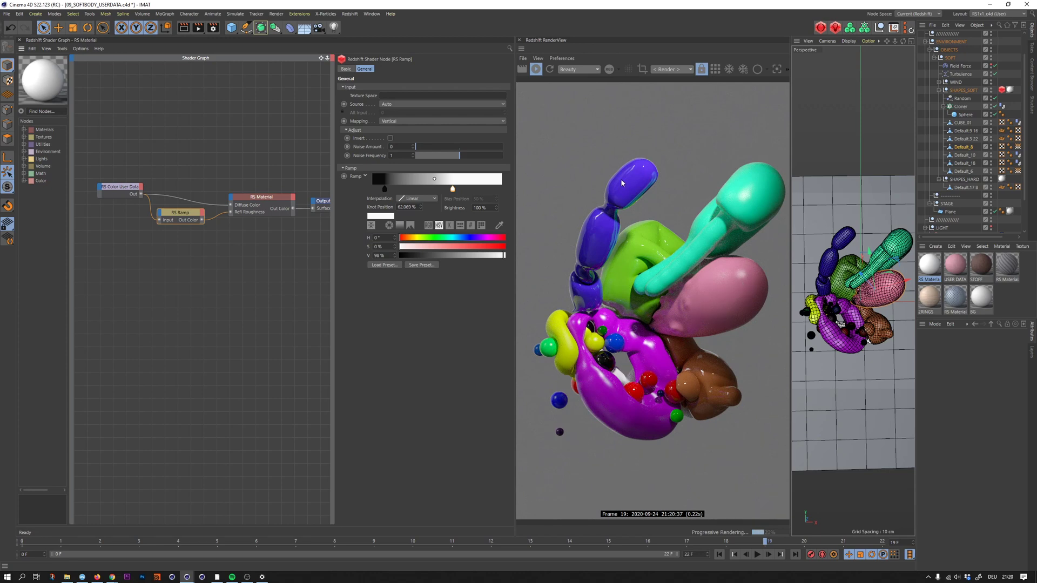
left_click_drag(452, 189, 493, 189)
left_click(478, 256)
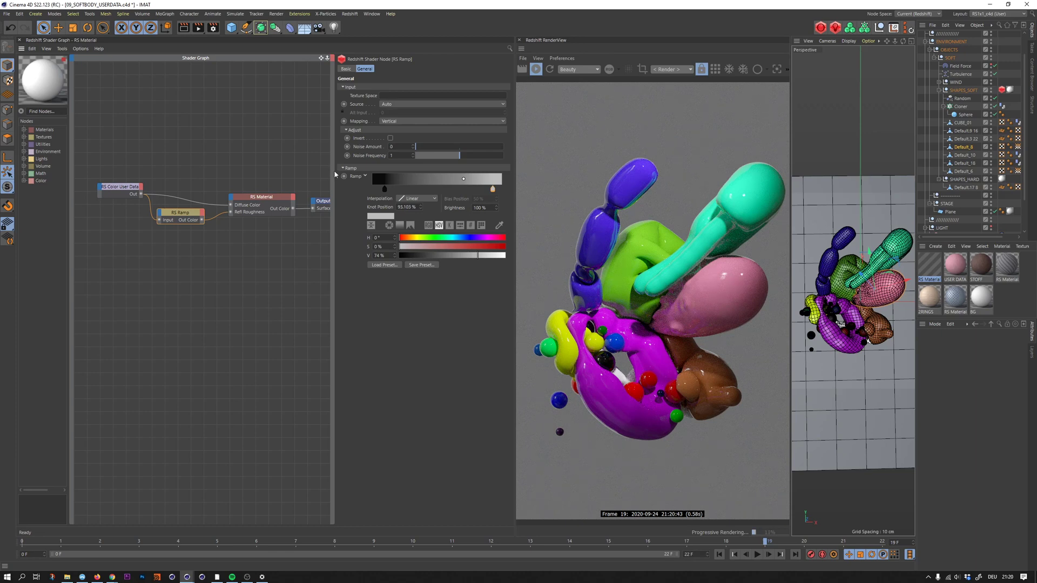
Step: Widen the node graph by narrowing the render preview, and shift the RS Color User Data node left
left_click_drag(334, 179, 378, 181)
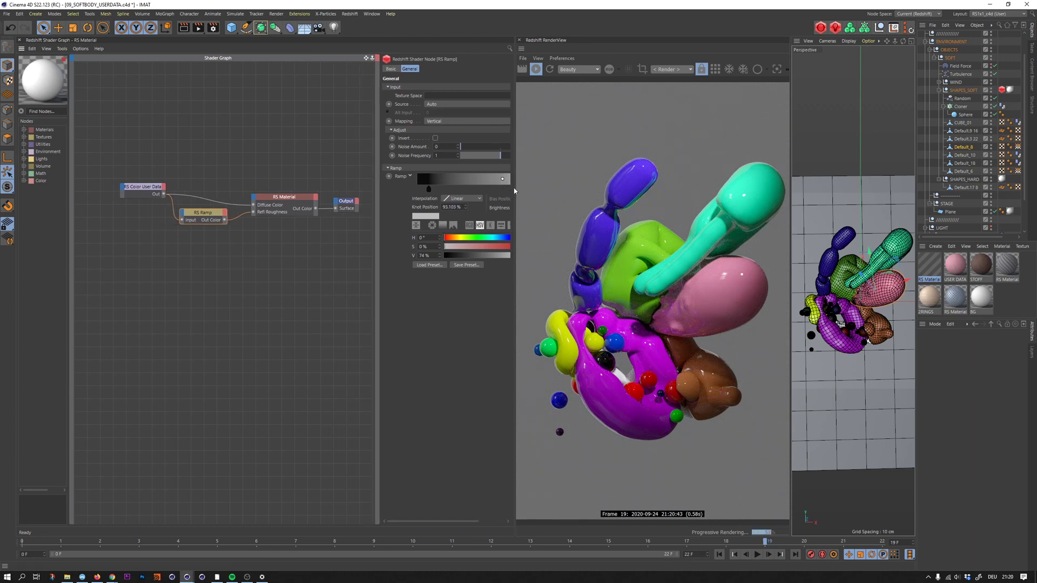
left_click_drag(514, 190, 553, 190)
left_click(313, 163)
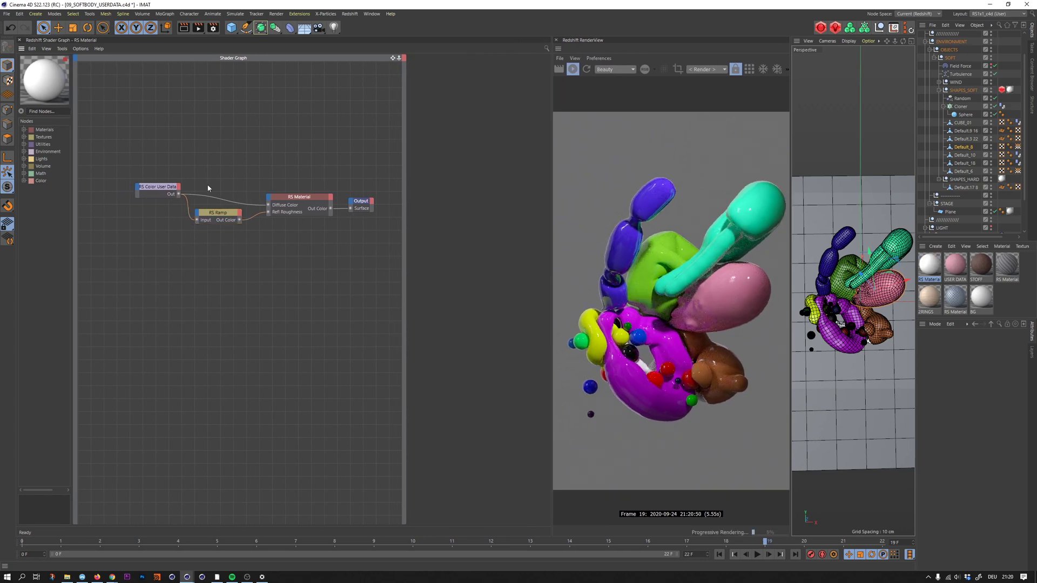
left_click_drag(168, 188, 150, 190)
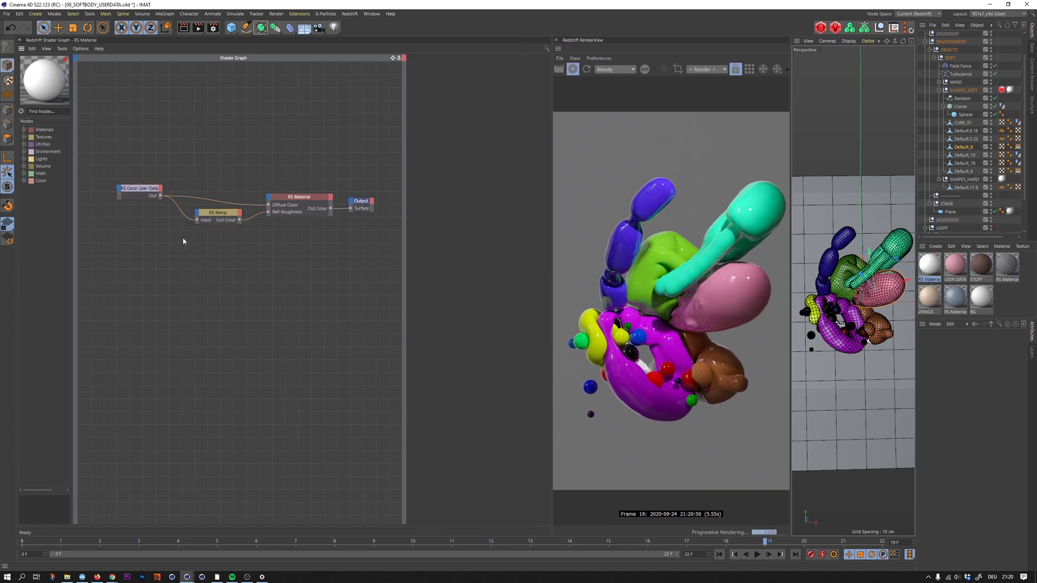
Step: Load 55_specs_leather.jpg from DIRT > DGruwierSurfaceImperfections as a new texture node
key("Tab")
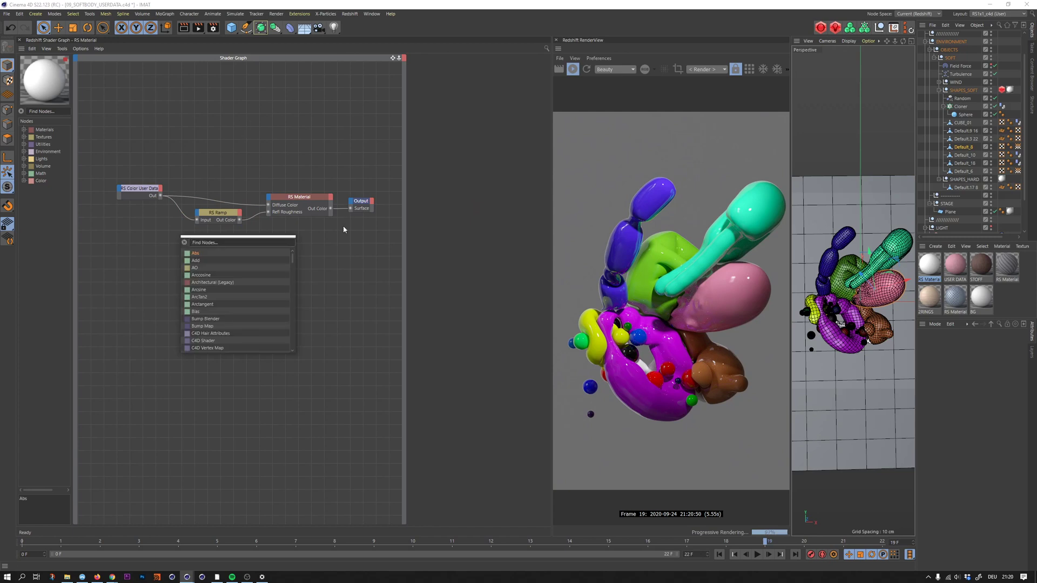
left_click(343, 227)
key("ctrl+o")
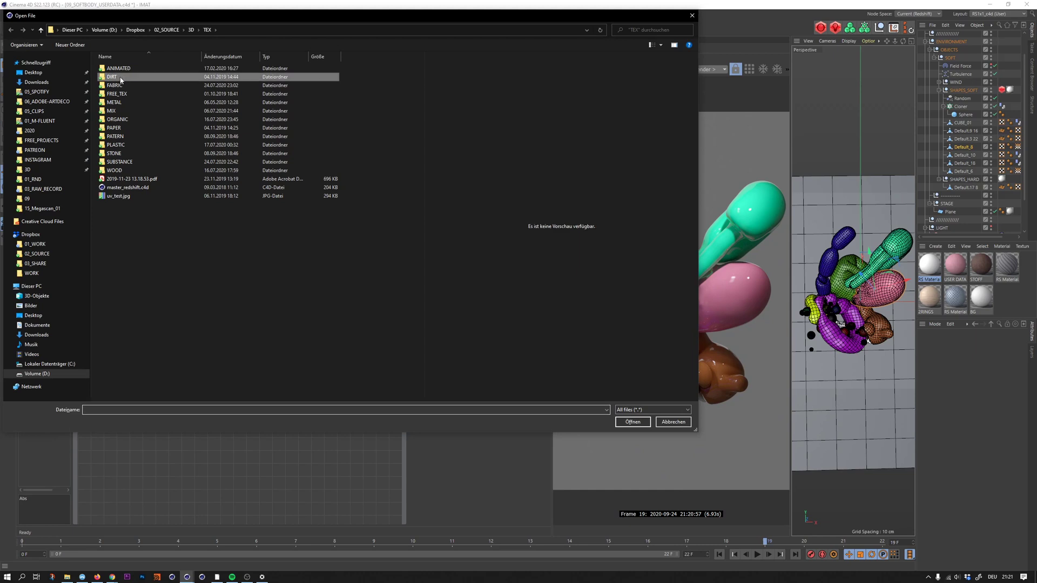
double_click(120, 77)
double_click(169, 95)
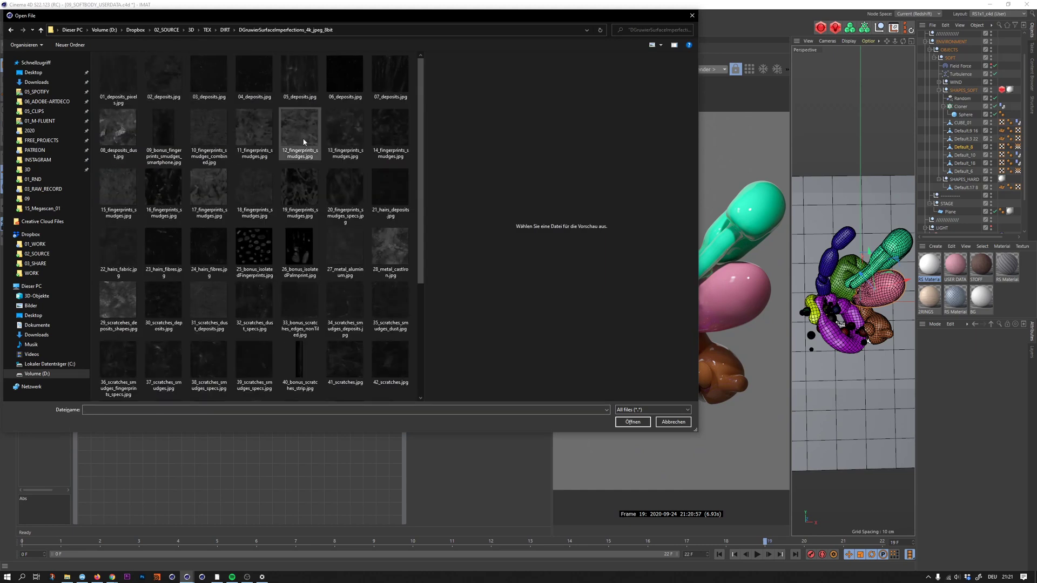
left_click(302, 136)
left_click(397, 242)
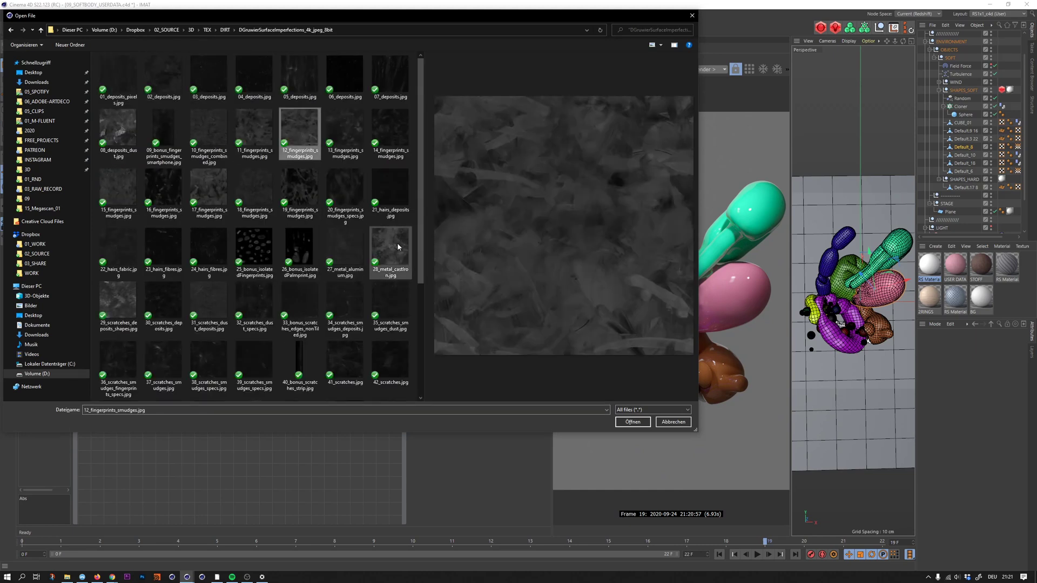
scroll(376, 269, "down", 2)
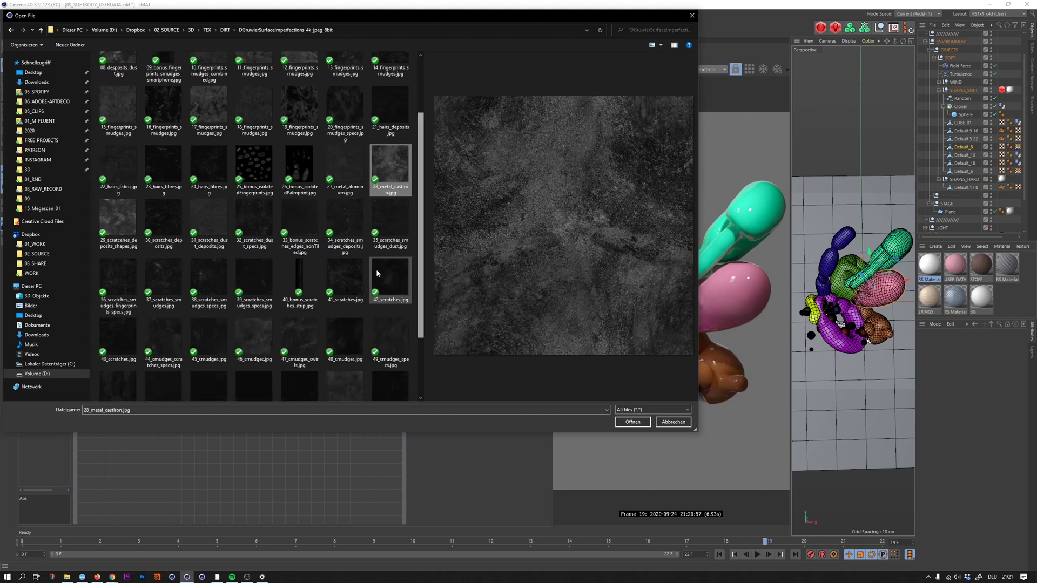
left_click(313, 336)
left_click(392, 333)
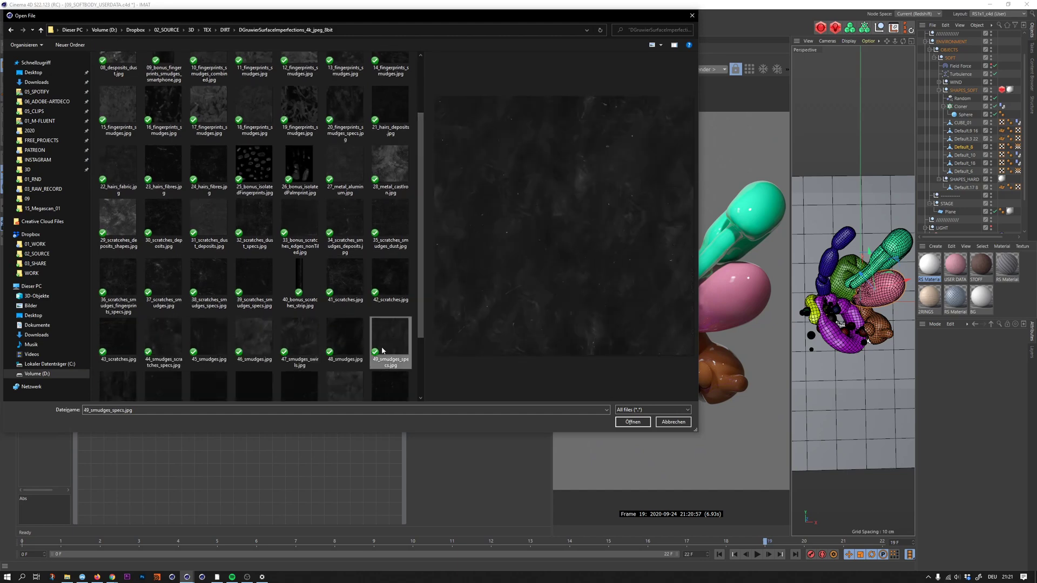
left_click(348, 380)
left_click(634, 421)
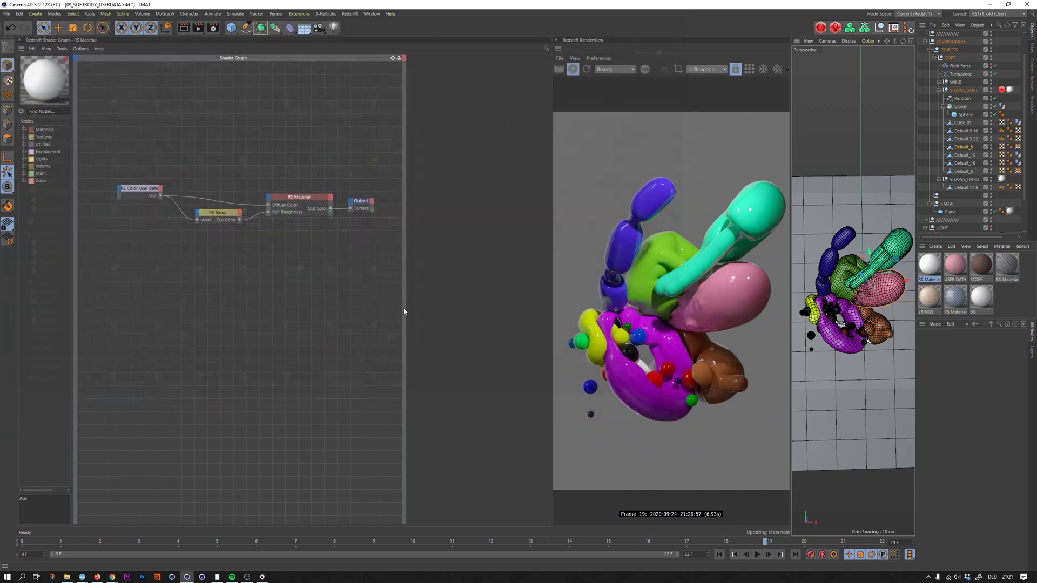
Step: Add an RS Color Layer node via the 'col la' search, placed beside the ramp and leather texture
left_click_drag(261, 291, 191, 259)
left_click(265, 257)
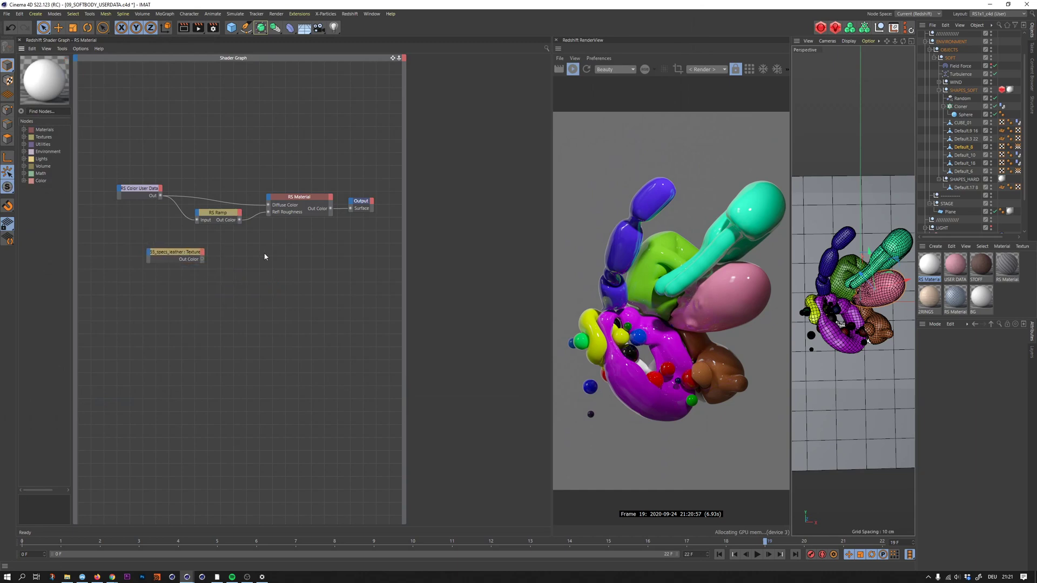
key("shift+c")
type("col layer")
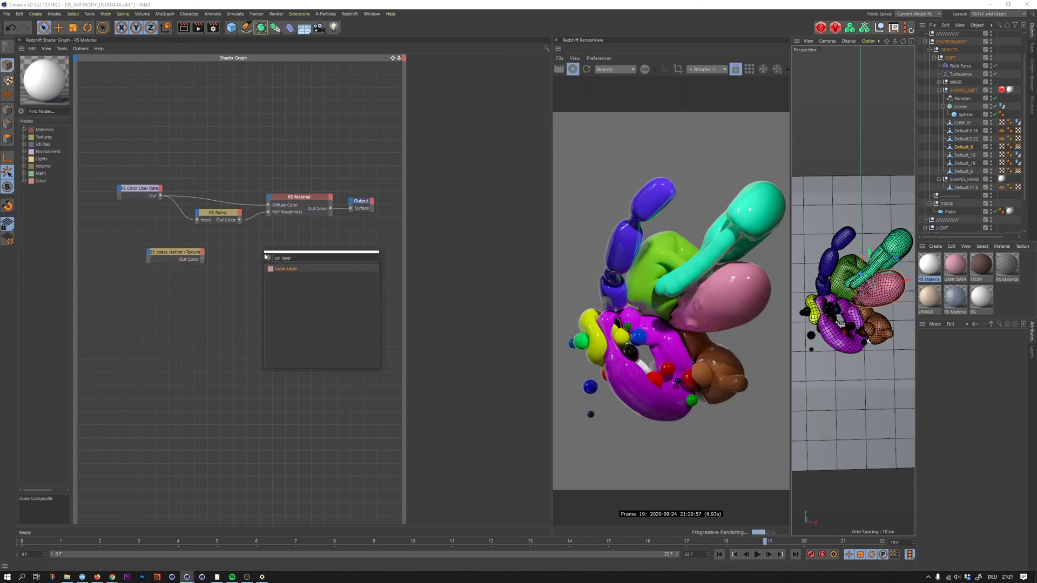
key("Return")
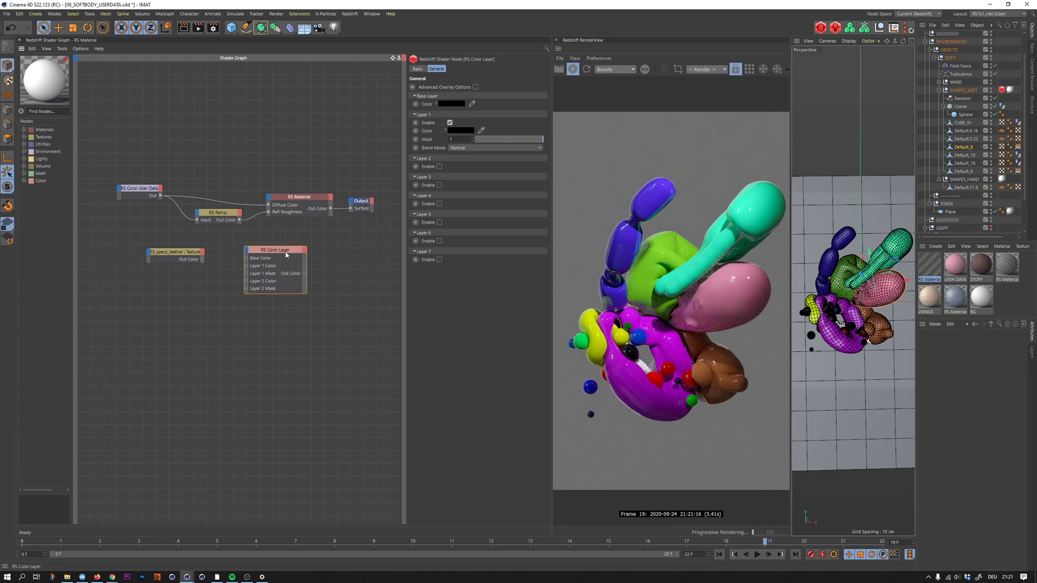
left_click_drag(220, 215, 179, 231)
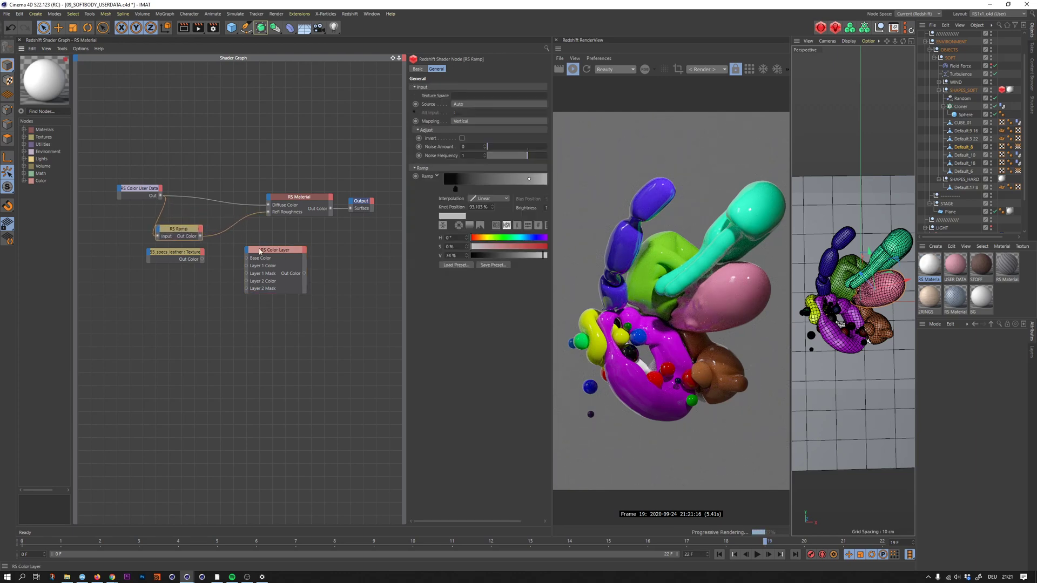
mouse_move(260, 250)
left_mouse_down()
mouse_move(236, 232)
mouse_move(216, 253)
mouse_move(254, 234)
left_mouse_up()
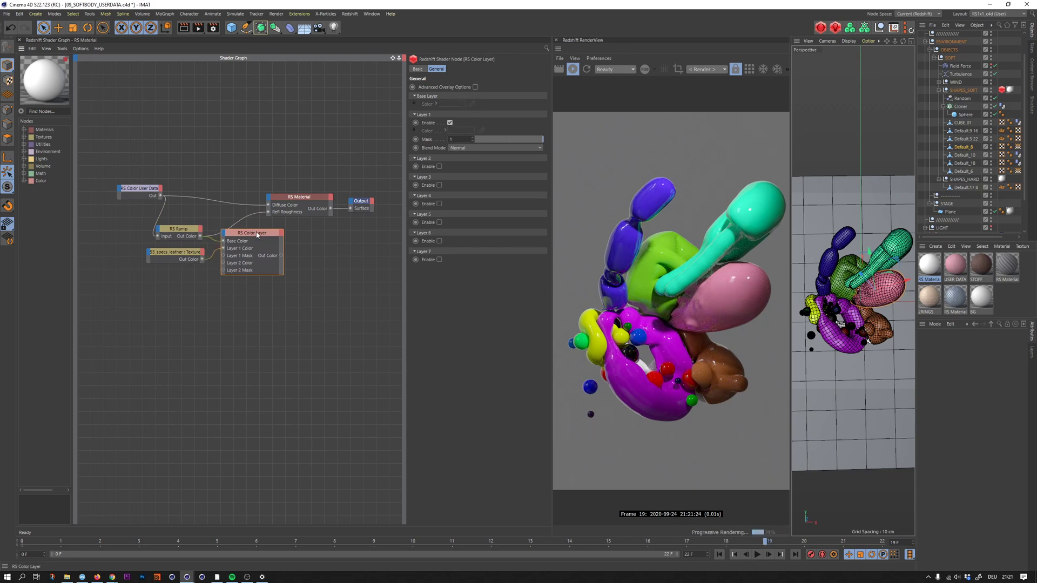
Step: Preview the Color Layer output, set Layer 1 blend mode to Multiply, and shift the ramp bias left
key("v")
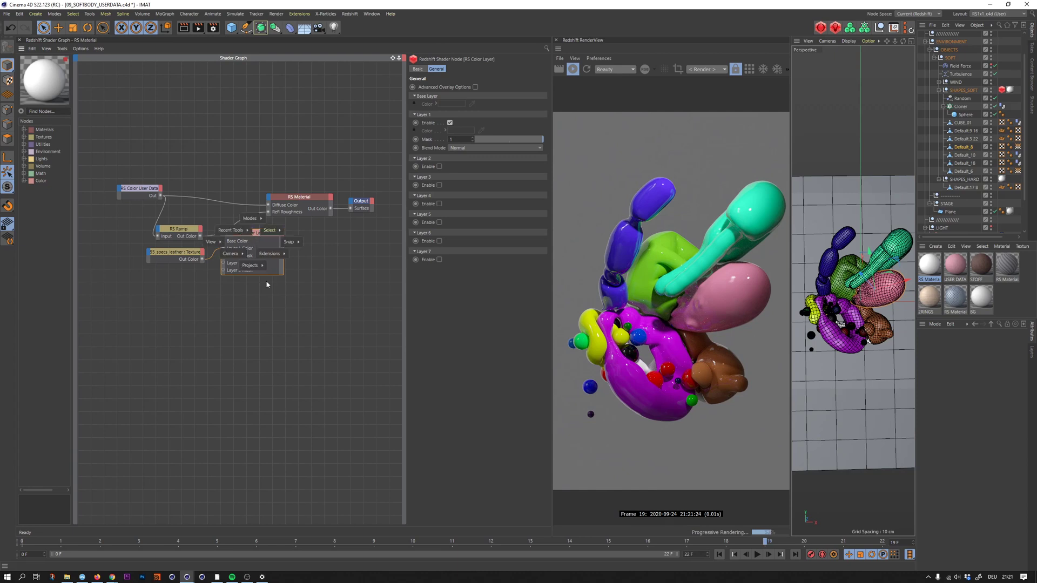
left_click_drag(281, 255, 350, 209)
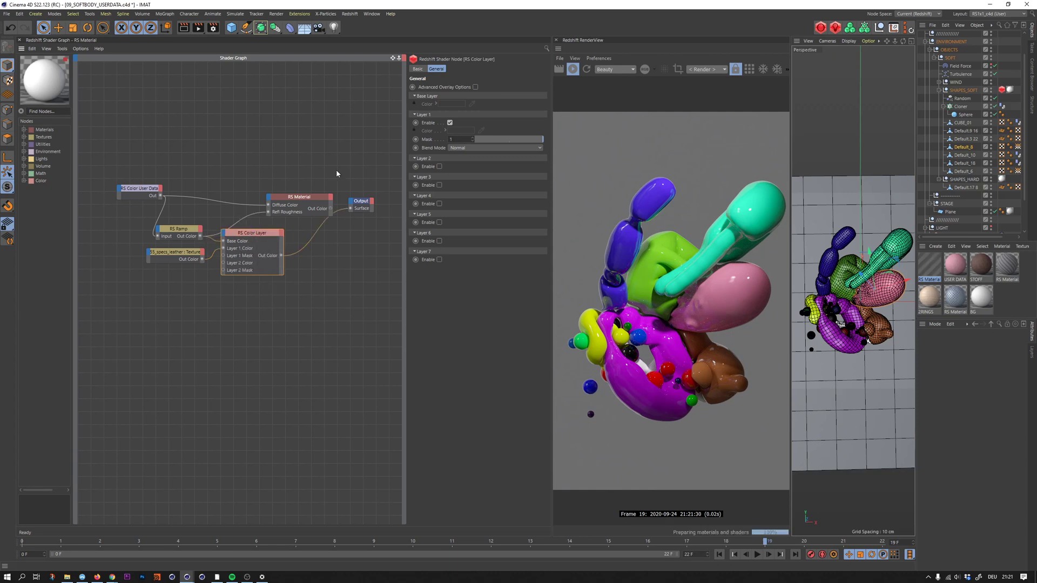
left_click(466, 148)
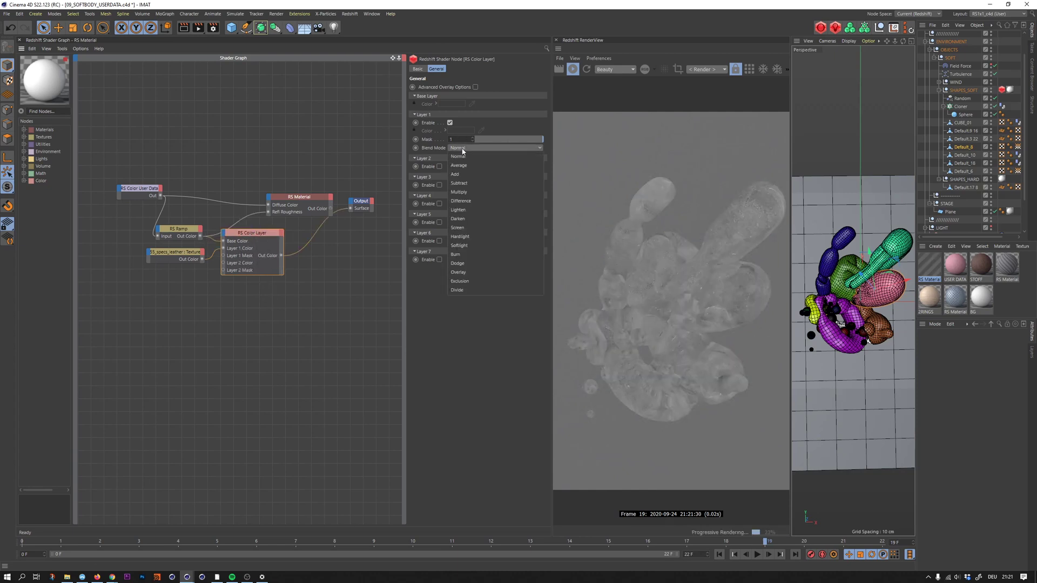
left_click(466, 193)
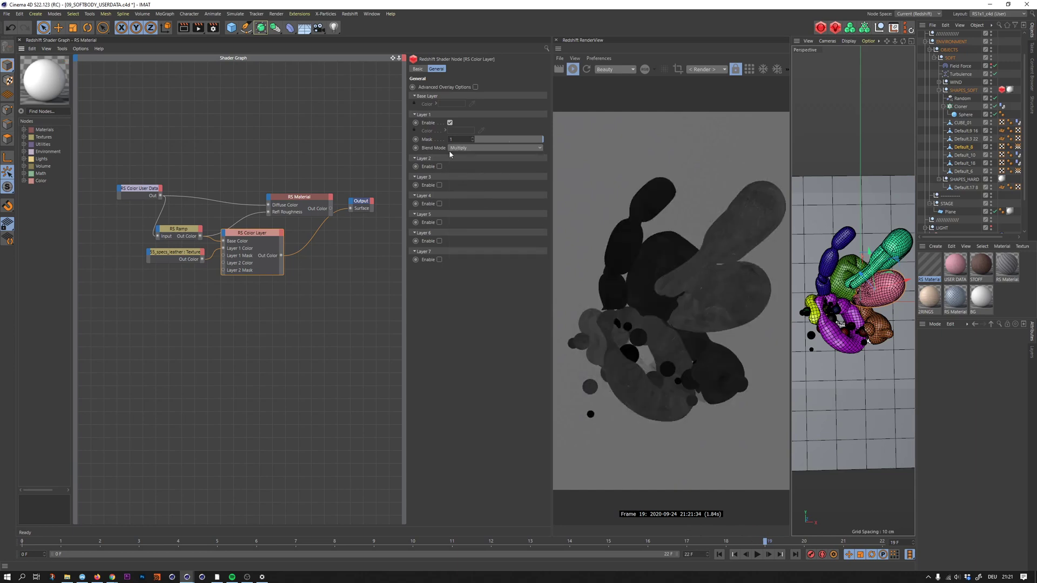
left_click(186, 236)
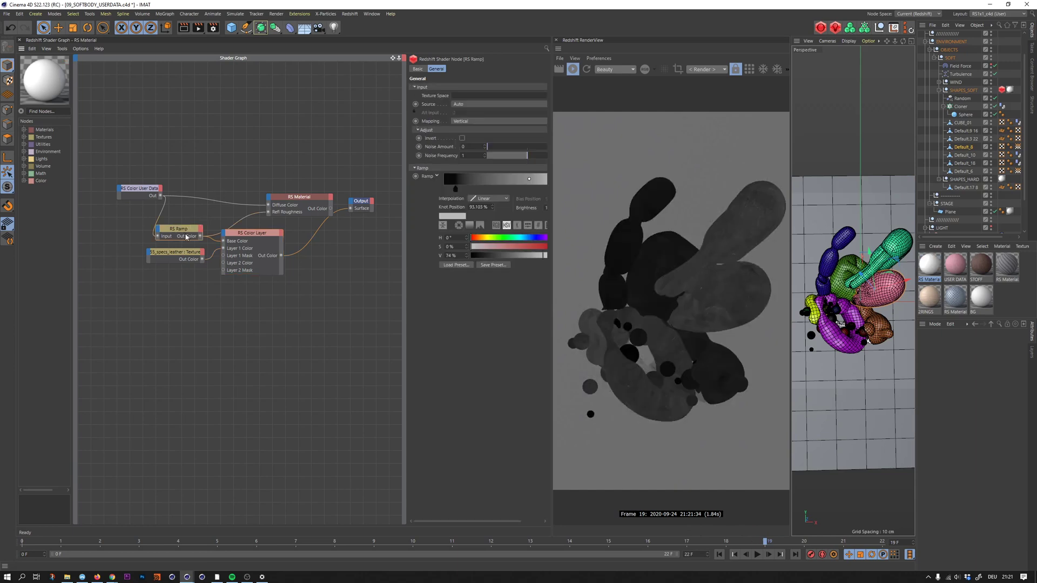
left_click_drag(529, 179, 450, 191)
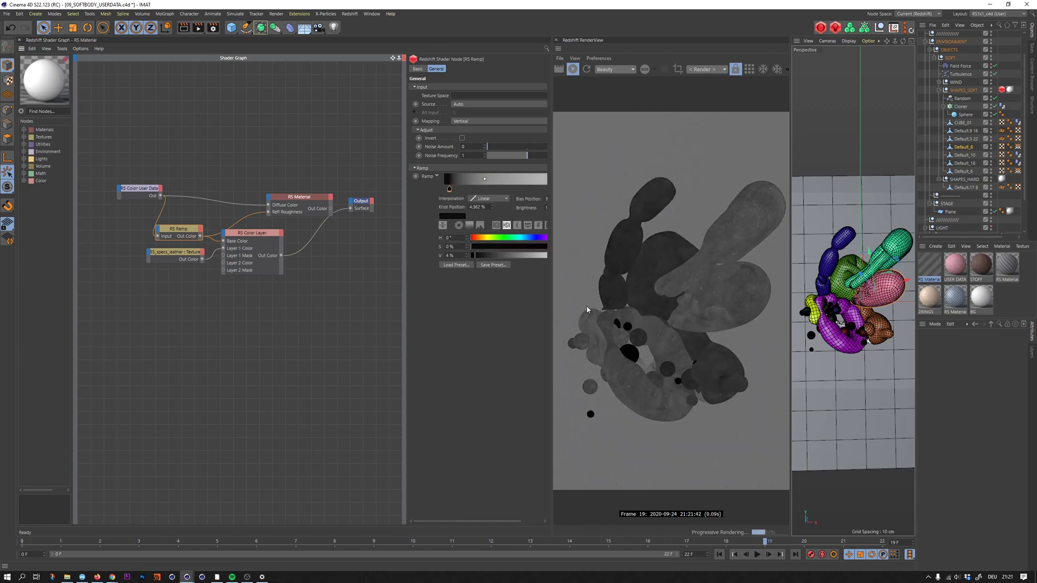
Step: Reconnect the RS Material node to the Output Surface with the O shortcut
left_click(297, 216)
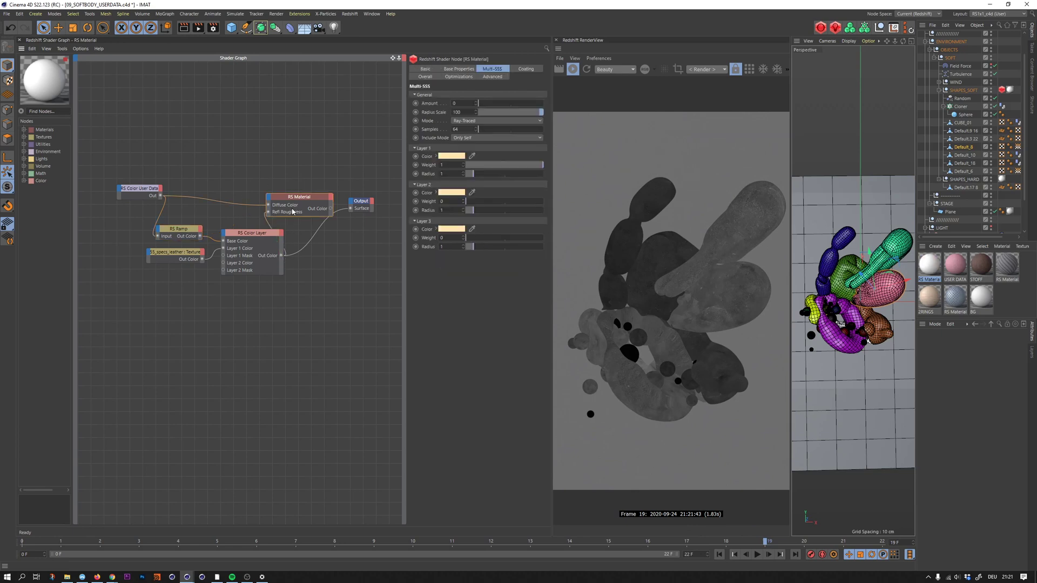
key("o")
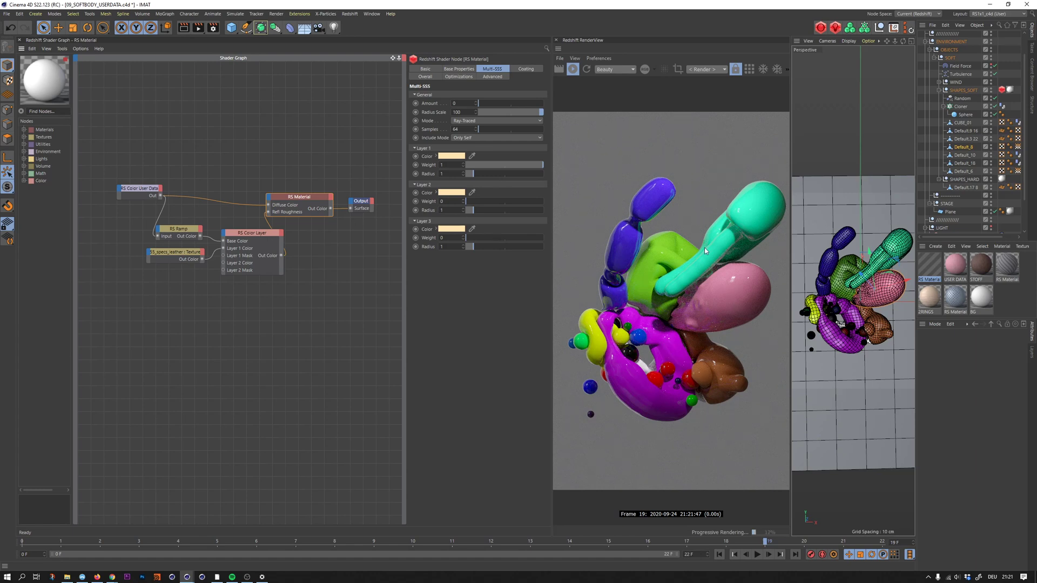
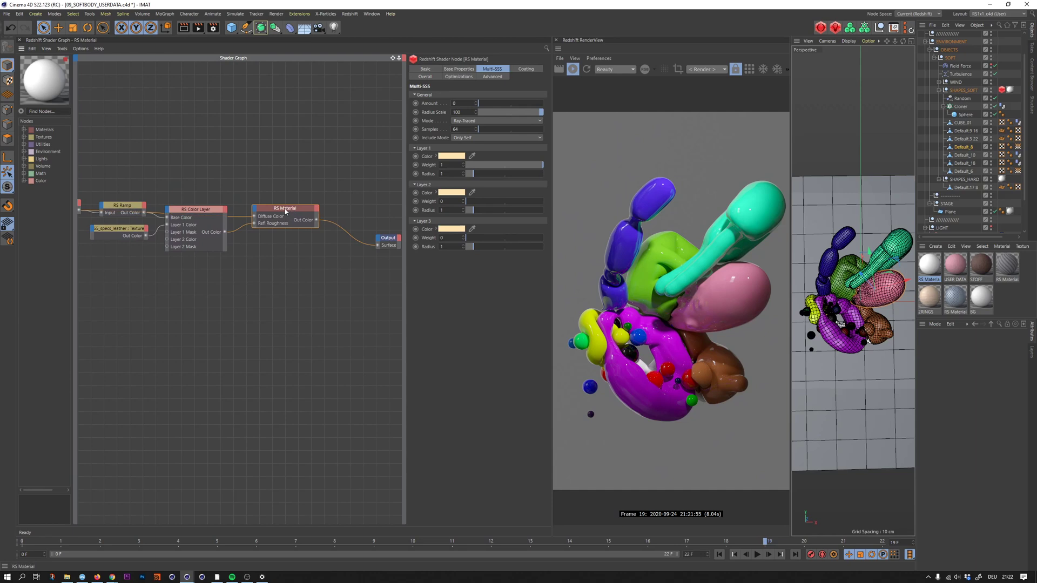
Step: Nudge the RS Material node lower and widen the render panel with the splitter
left_click_drag(290, 211, 291, 219)
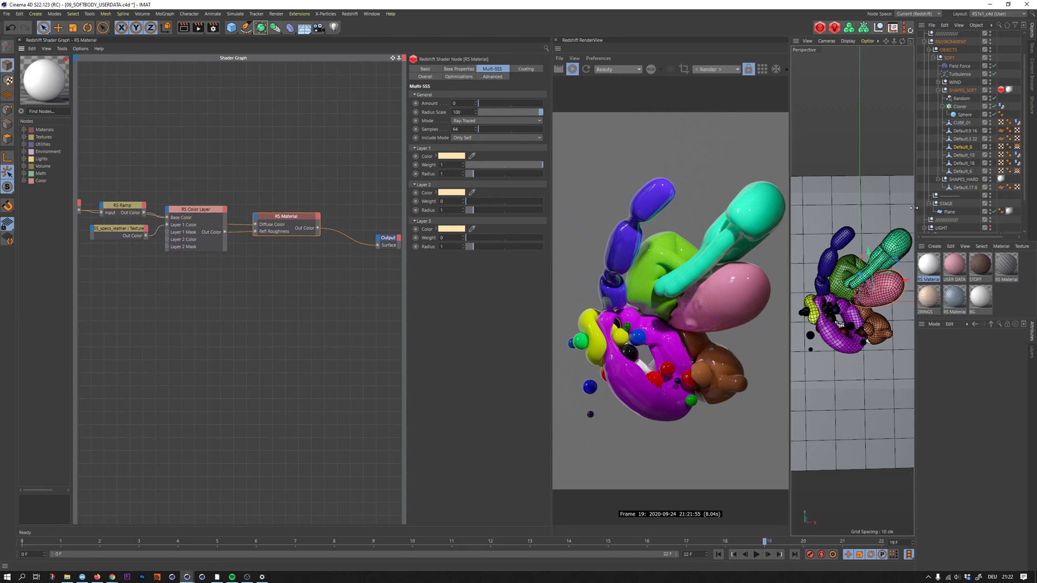
left_click_drag(917, 207, 880, 201)
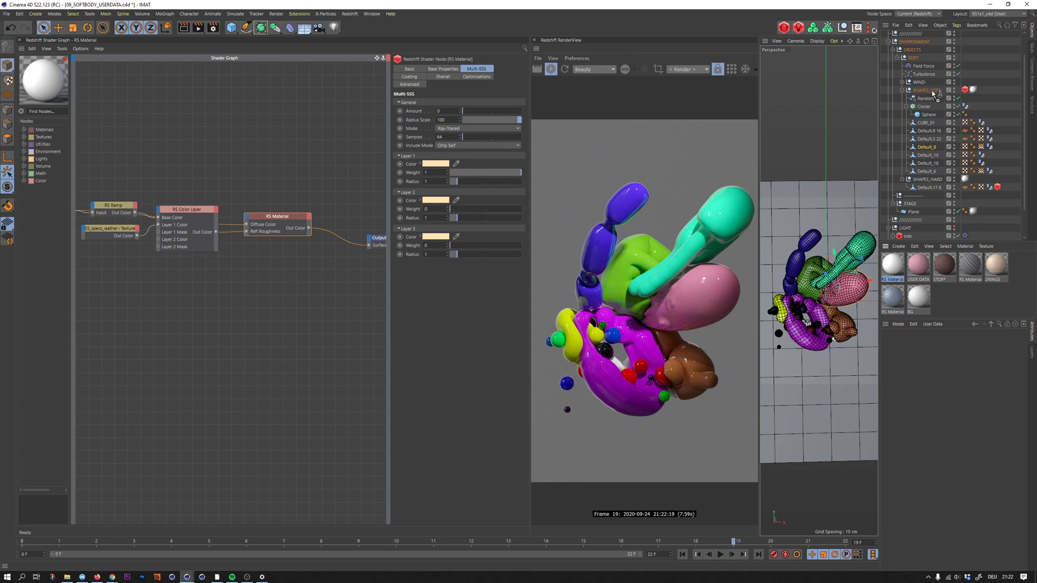
Step: Apply RS Material.2 to SHAPES_SOFT and load its node graph
left_click_drag(933, 93, 934, 90)
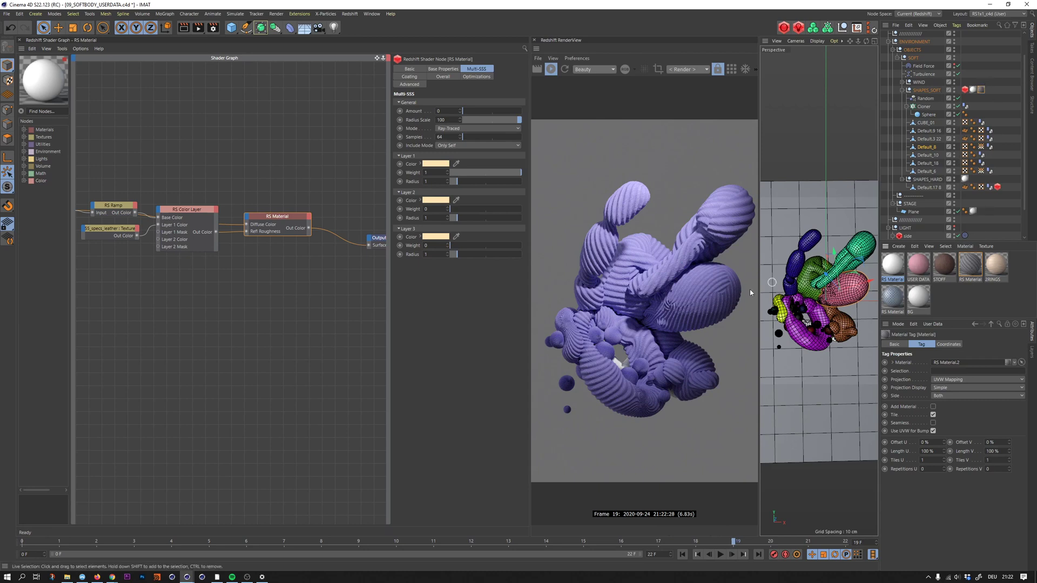
left_click(968, 272)
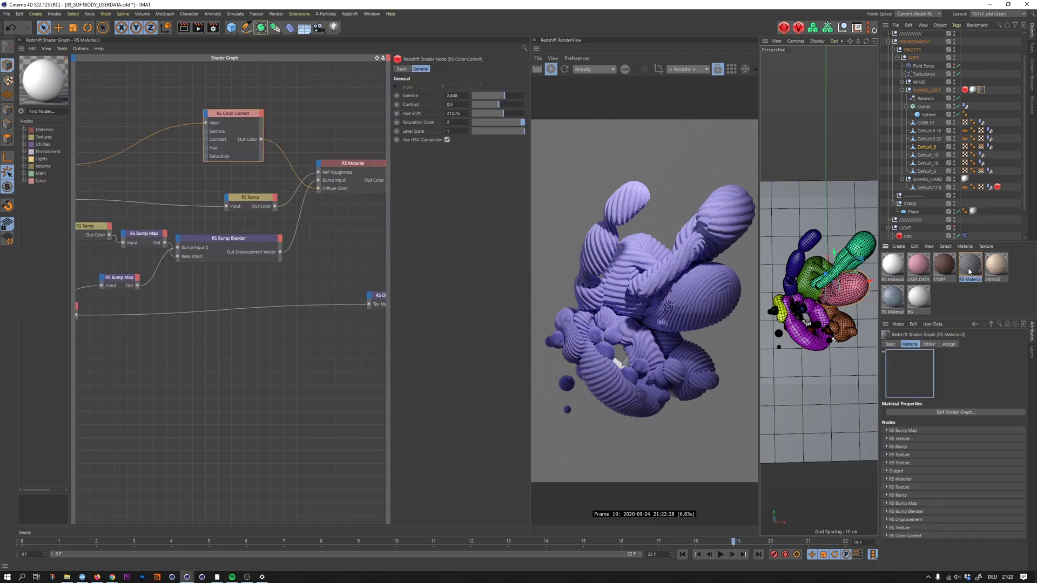
left_click(236, 182)
Step: Arrange RS Material.2's texture and displacement nodes beside its output
scroll(235, 182, "down", 1)
middle_click_drag(193, 168, 234, 165, "alt")
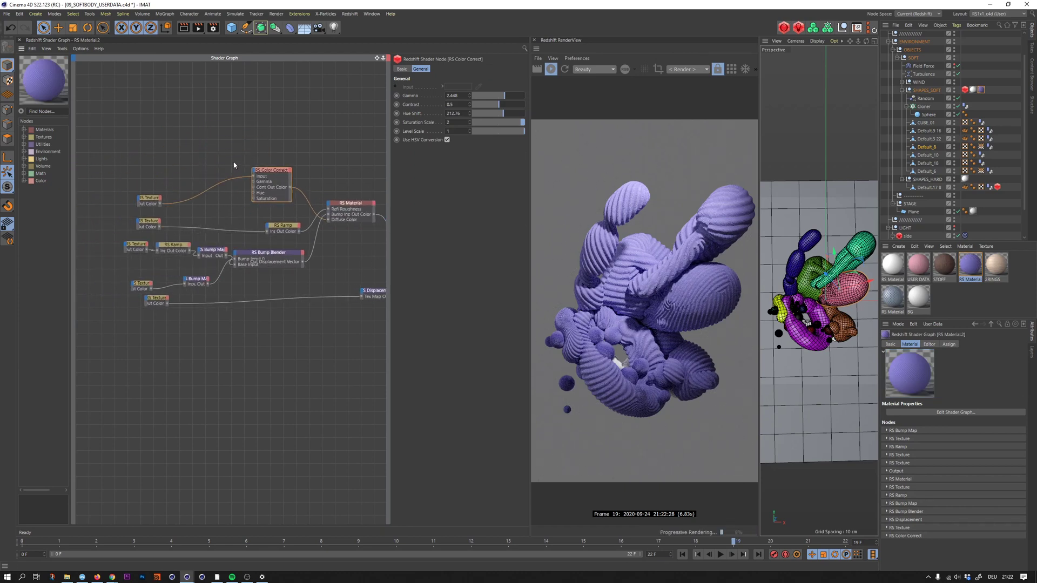
middle_click_drag(320, 254, 280, 238, "alt")
left_click_drag(115, 285, 371, 282)
left_click(336, 276, "shift")
left_click_drag(95, 135, 301, 306)
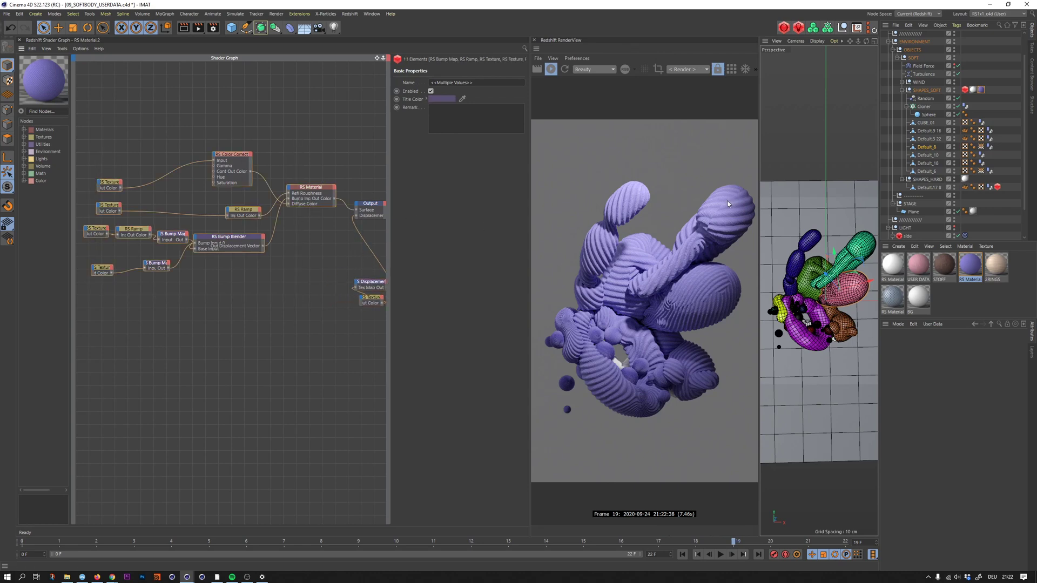
left_click(973, 89)
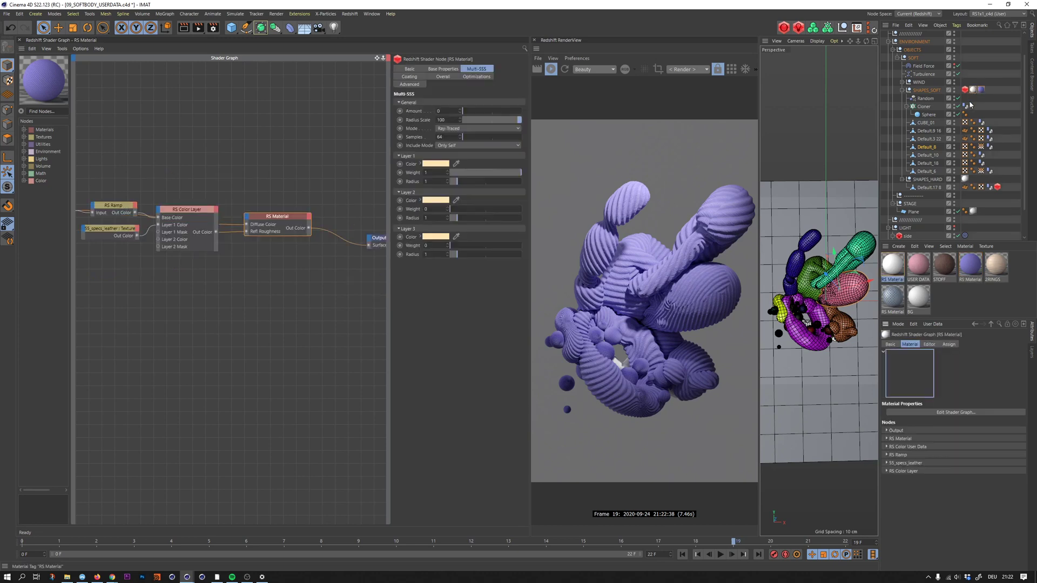
Step: Rename the first RS Material to USREDATA
double_click(891, 279)
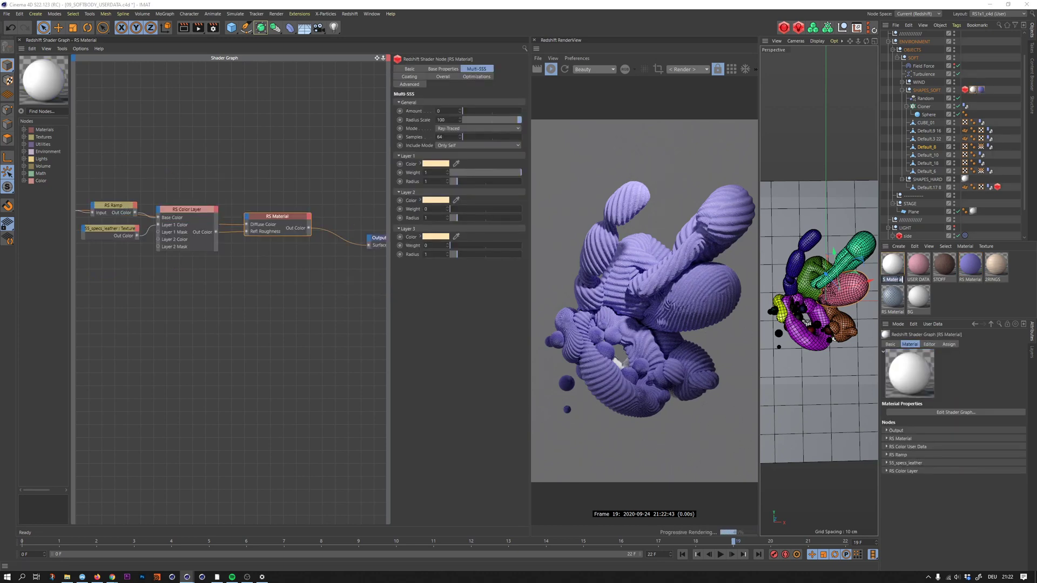
type("USREDATA")
key("Return")
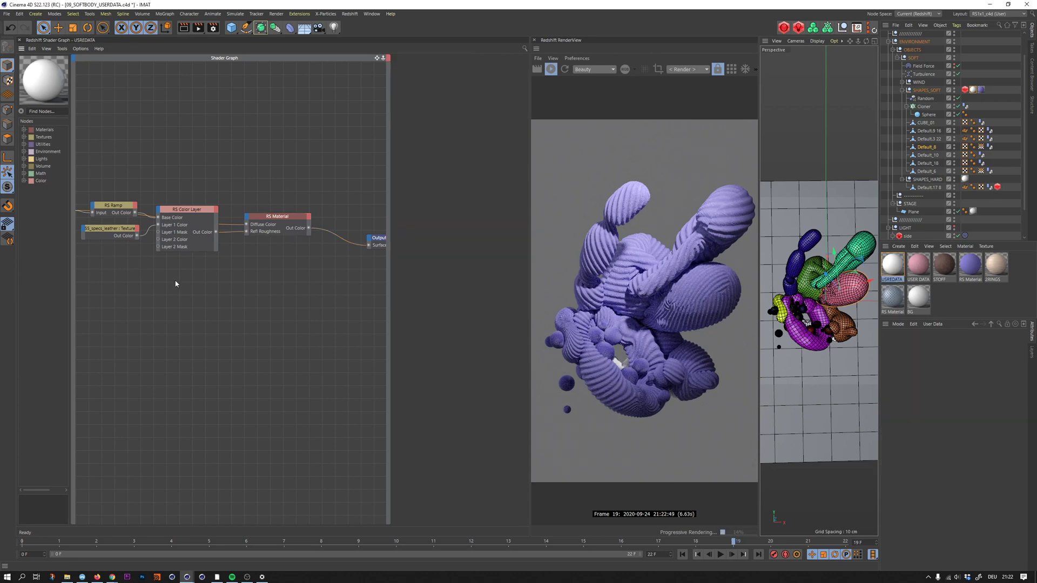
Step: Place the pasted purple-material nodes below the existing chain
scroll(216, 165, "down", 4)
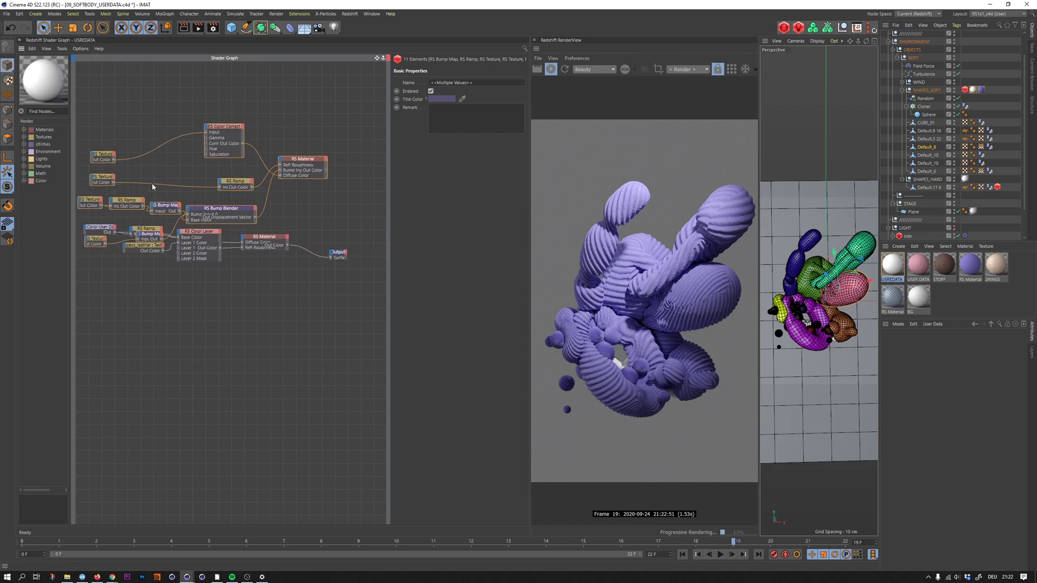
left_click_drag(279, 168, 249, 309)
middle_click_drag(253, 180, 288, 142, "alt")
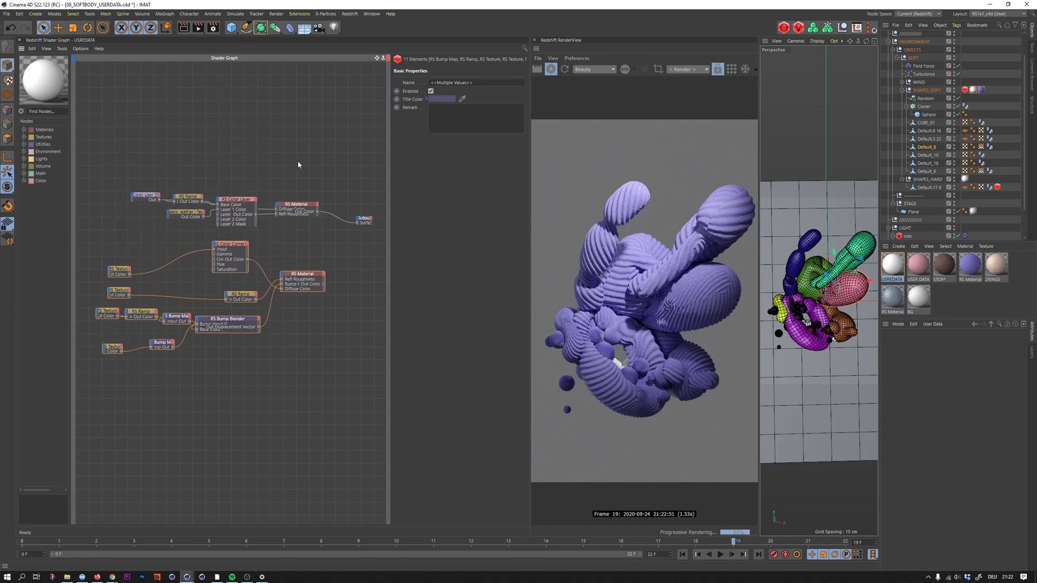
middle_click_drag(320, 241, 290, 226, "alt")
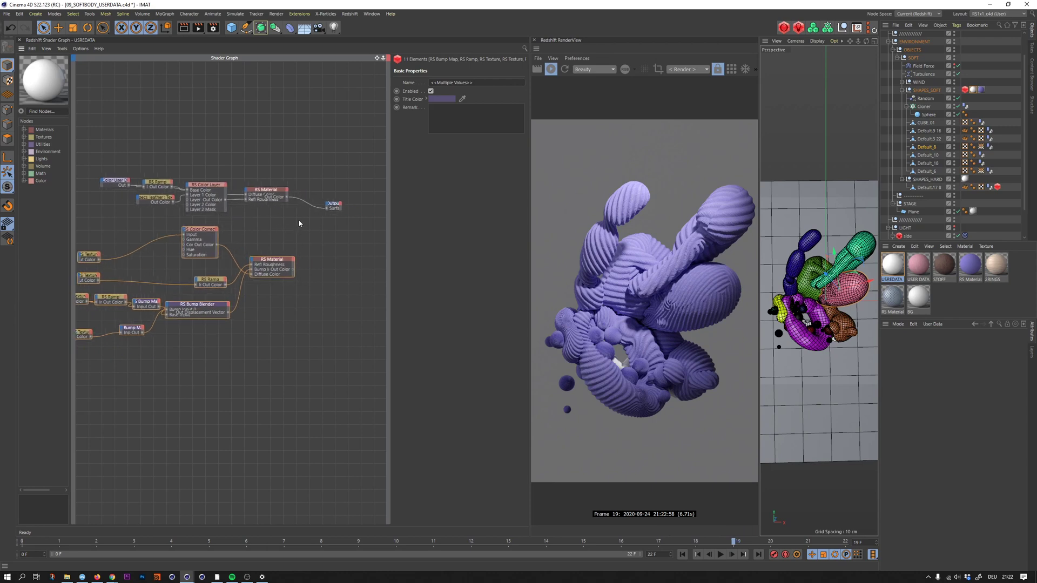
key("shift+c")
Step: Add an RS Material Blender node via the 'mat' search
type("mat")
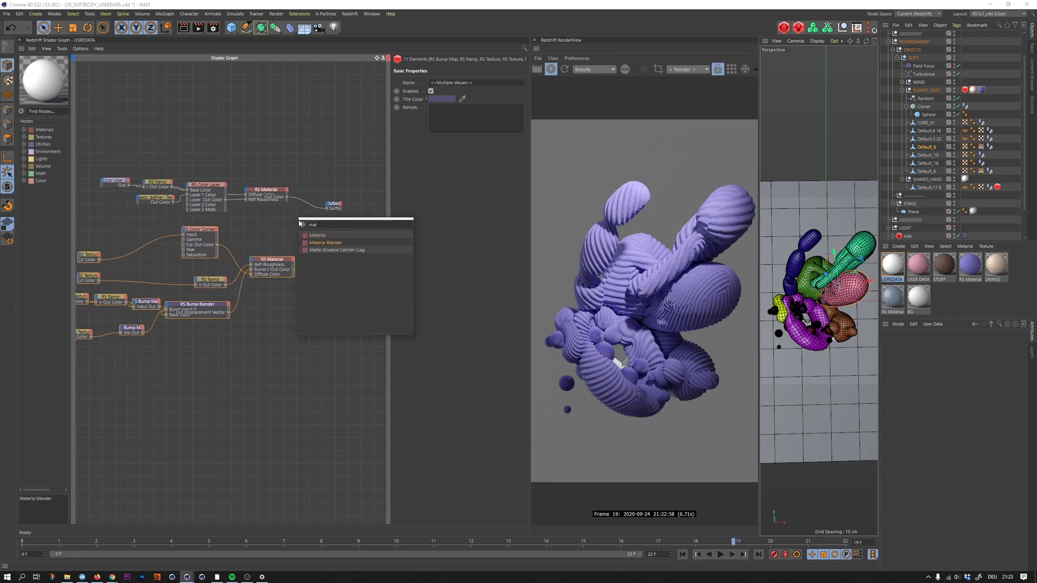
key("Return")
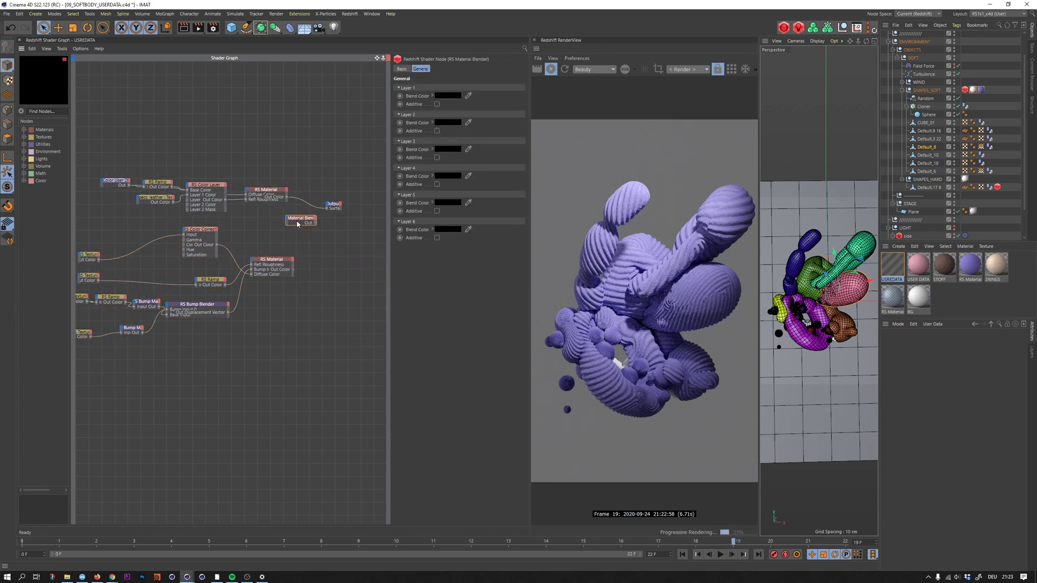
scroll(297, 222, "up", 2)
middle_click_drag(310, 181, 281, 180, "alt")
left_click_drag(293, 198, 313, 200)
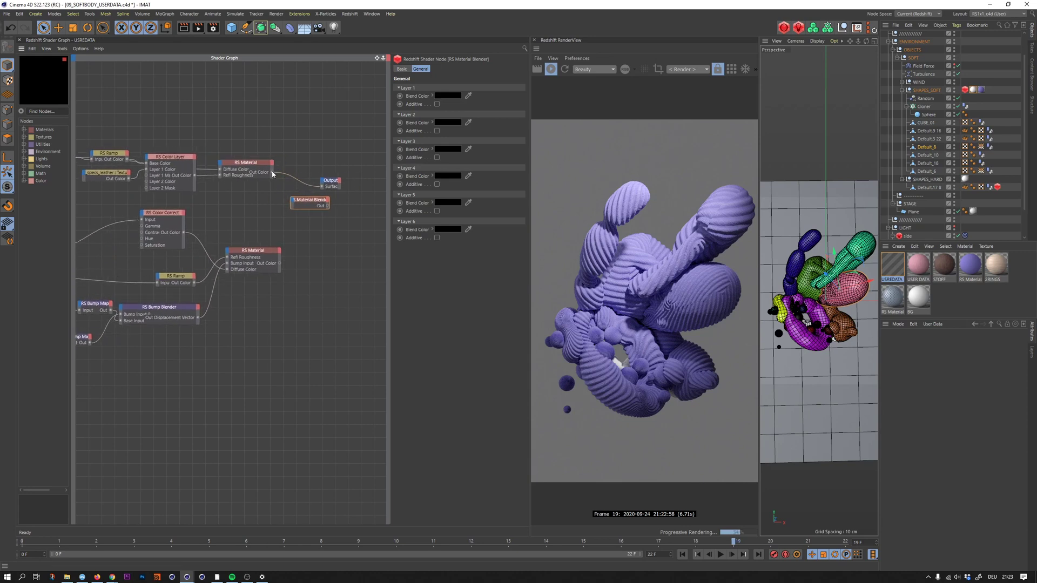
Step: Wire the top RS Material to Base Color, the lower to Layer Color 1, the blender to Output Surface
left_click_drag(272, 171, 335, 206)
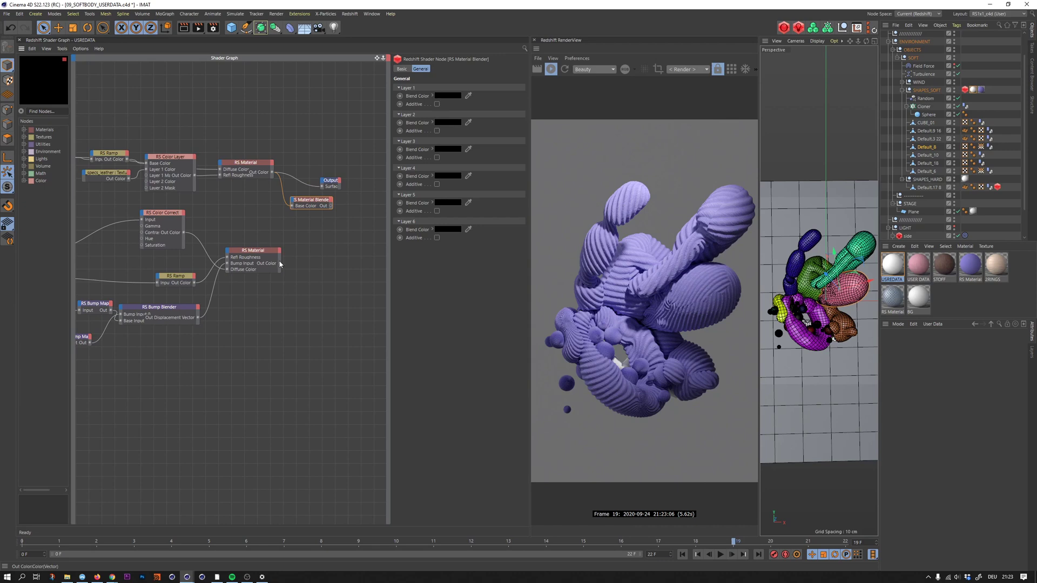
left_click_drag(280, 263, 297, 212)
mouse_move(298, 214)
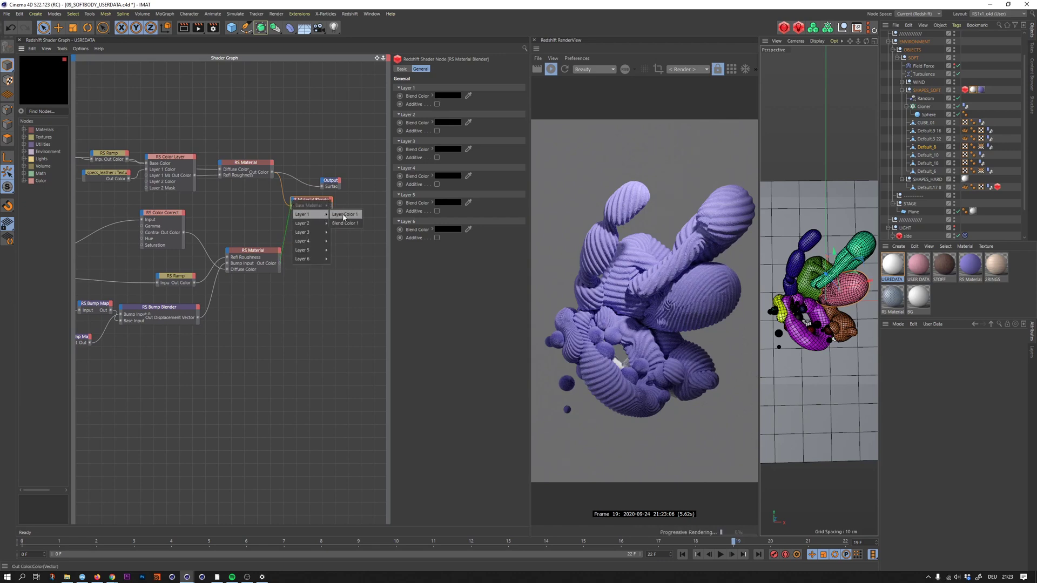
left_click(345, 215)
left_click_drag(323, 200, 373, 184)
left_click(314, 209)
left_click_drag(334, 218, 359, 190)
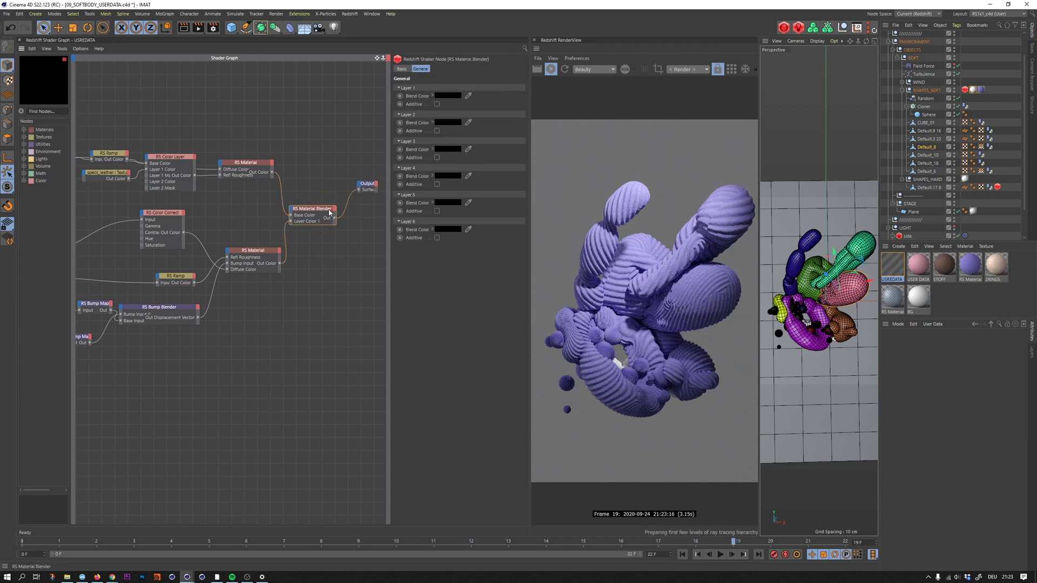
Step: Delete the extra RS Material.2 tag from SHAPES_SOFT
middle_click_drag(222, 160, 264, 156, "alt")
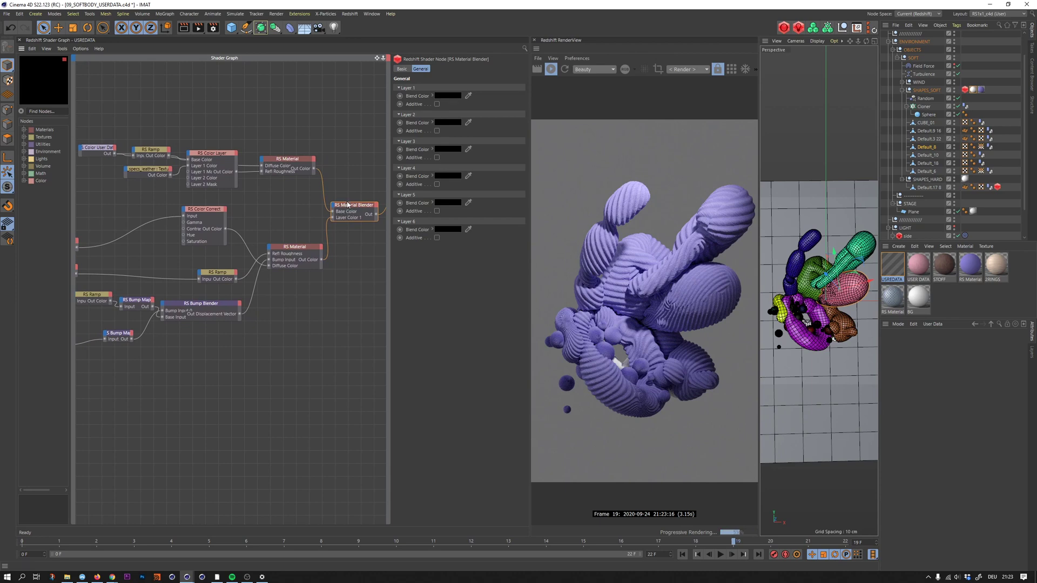
left_click(981, 90)
key("Delete")
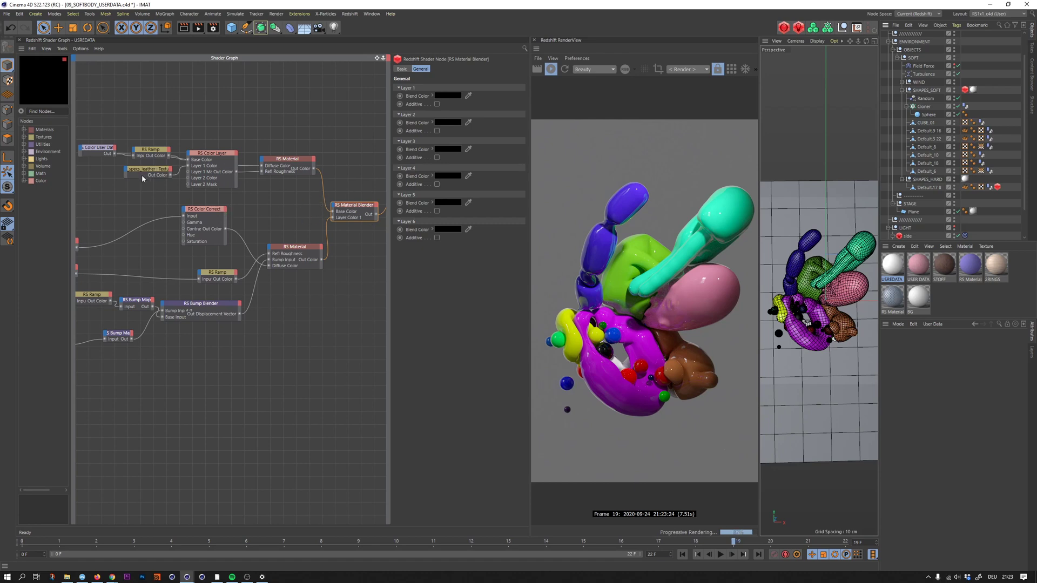
Step: Add a new RS Ramp via the 'ramp' search and feed the User Data output into it
left_click(145, 151)
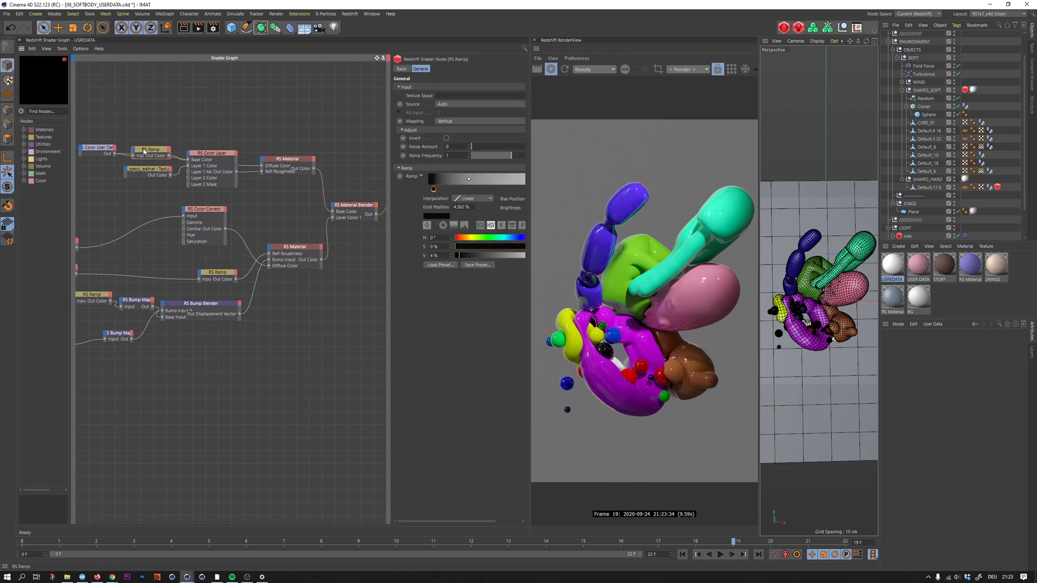
key("shift+c")
type("ramp")
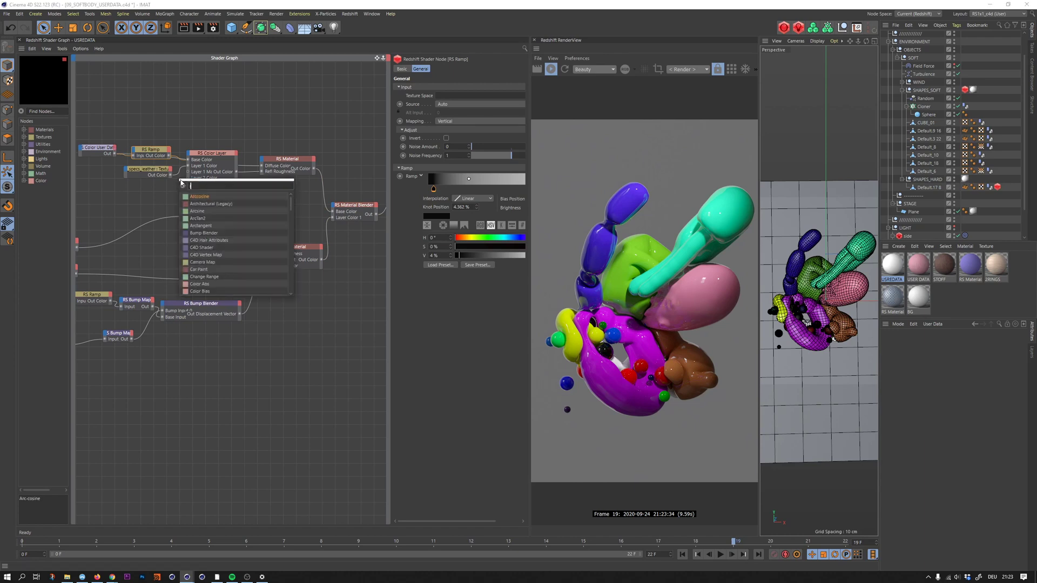
key("Return")
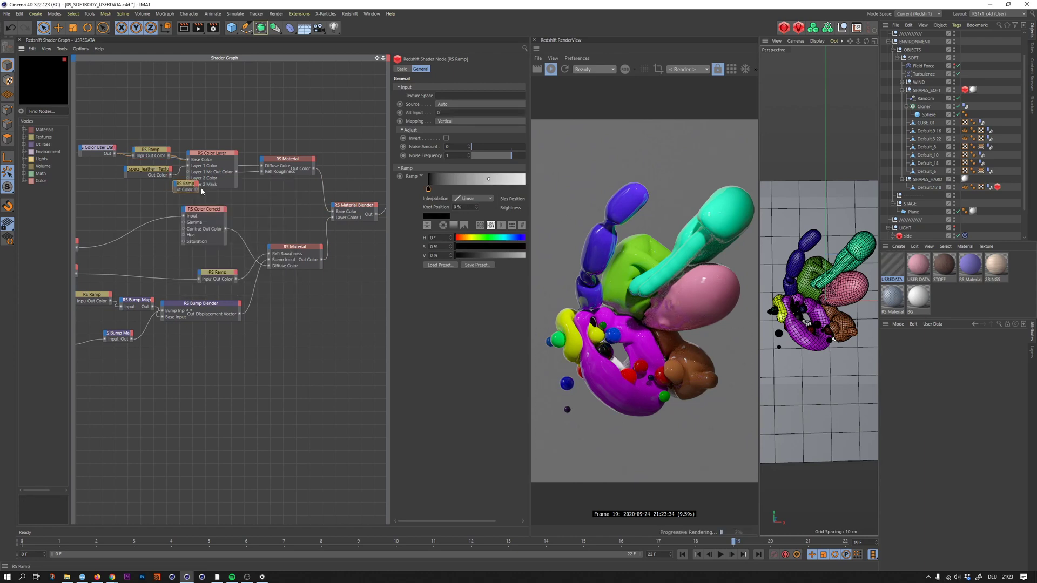
left_click_drag(186, 187, 303, 219)
left_click_drag(116, 156, 385, 229)
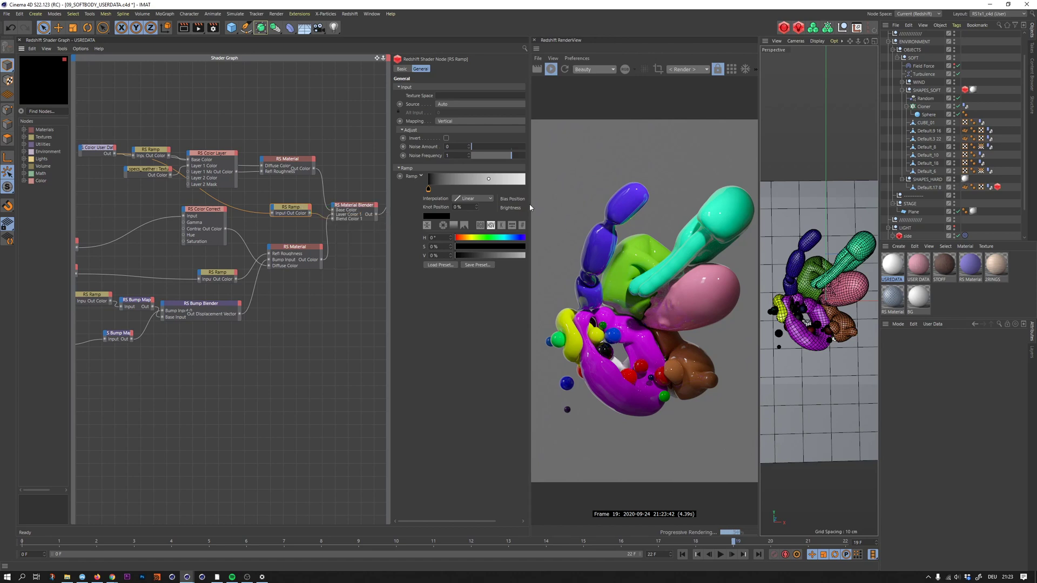
Step: Set the ramp interpolation to Step and move the white knot to about 60%
left_click_drag(529, 207, 566, 210)
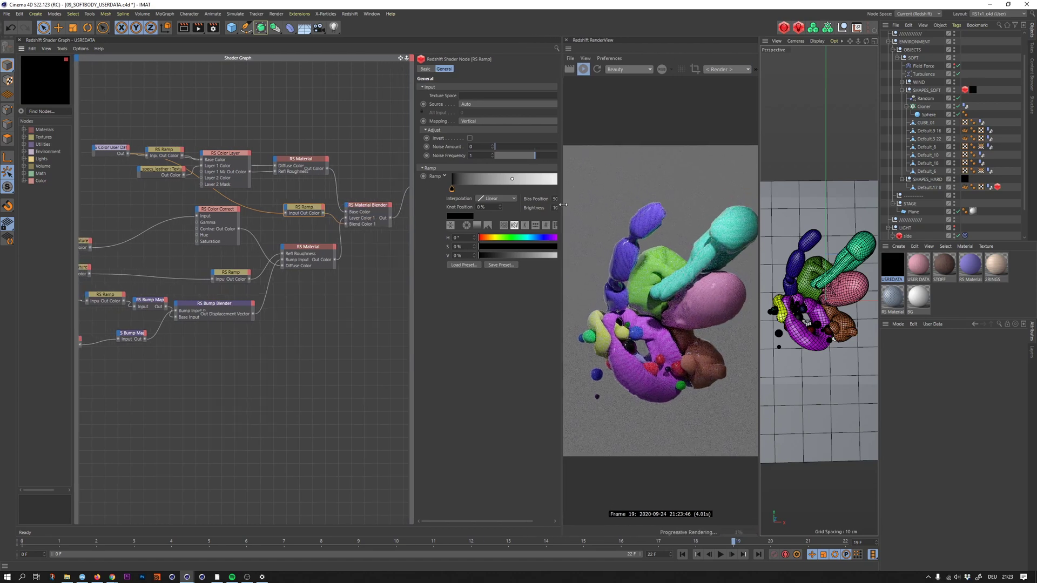
left_click_drag(416, 217, 393, 215)
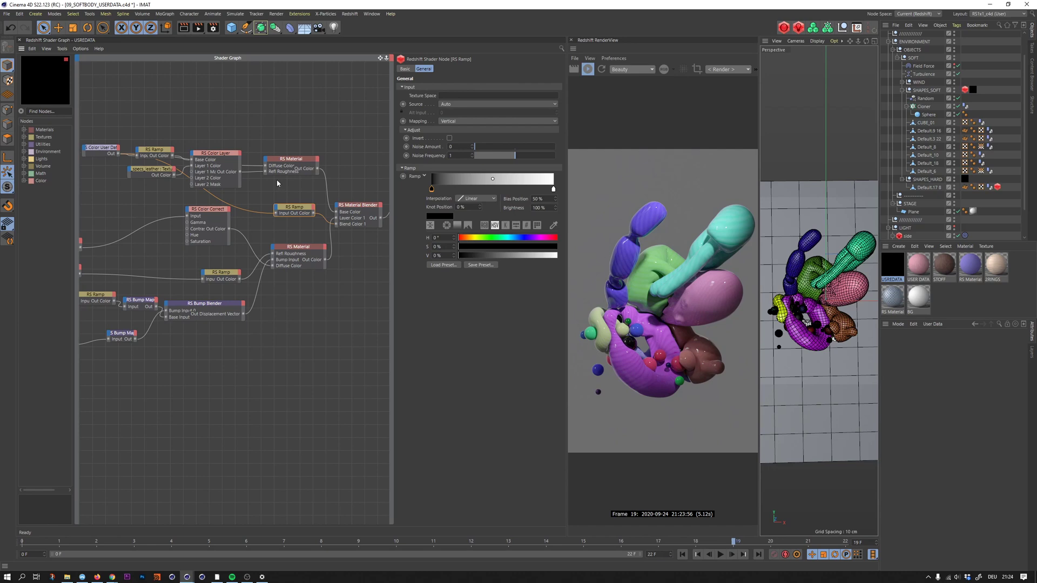
left_click(461, 201)
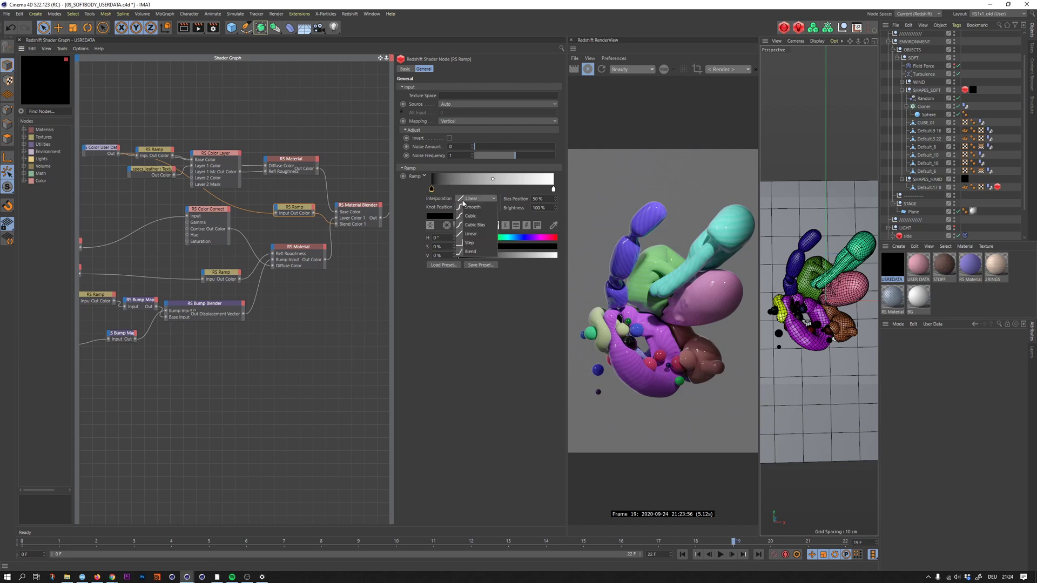
left_click(471, 245)
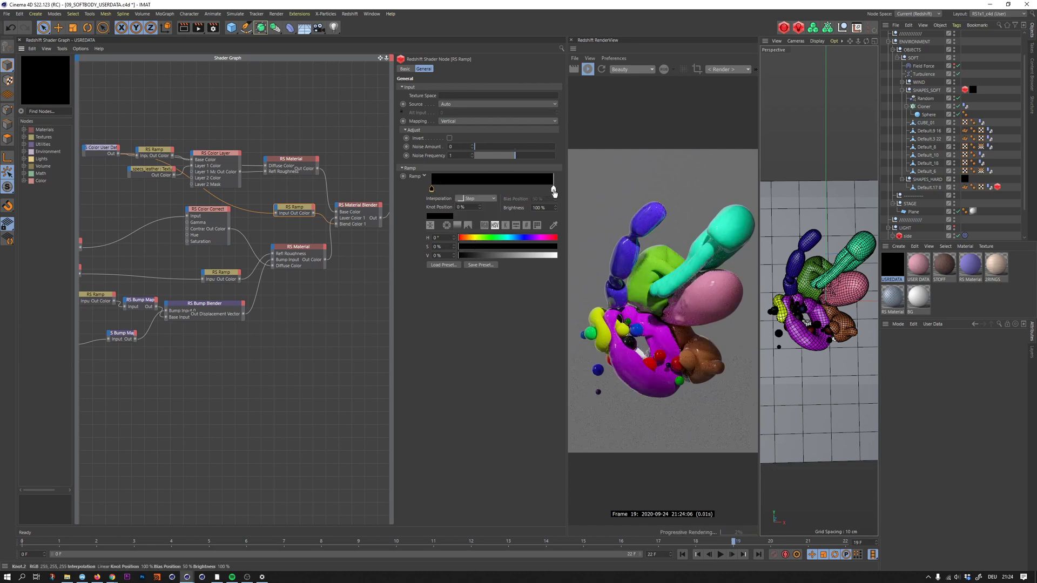
left_click_drag(553, 189, 505, 190)
left_click(485, 198)
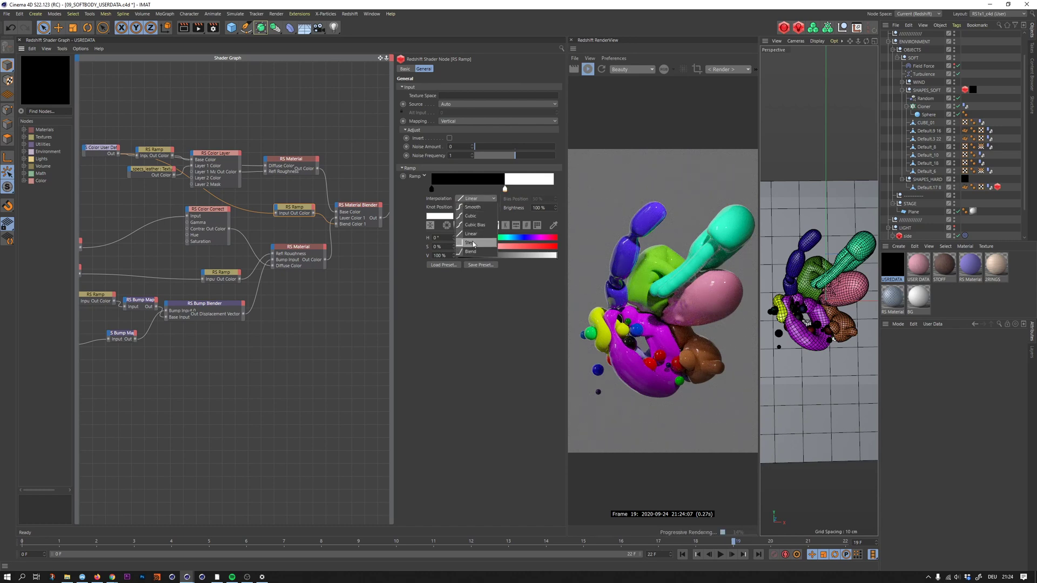
left_click(470, 245)
Step: Move the RS Ramp's step knot to about 37.5%, then inspect the Material Blender and RS Material
left_click(292, 260)
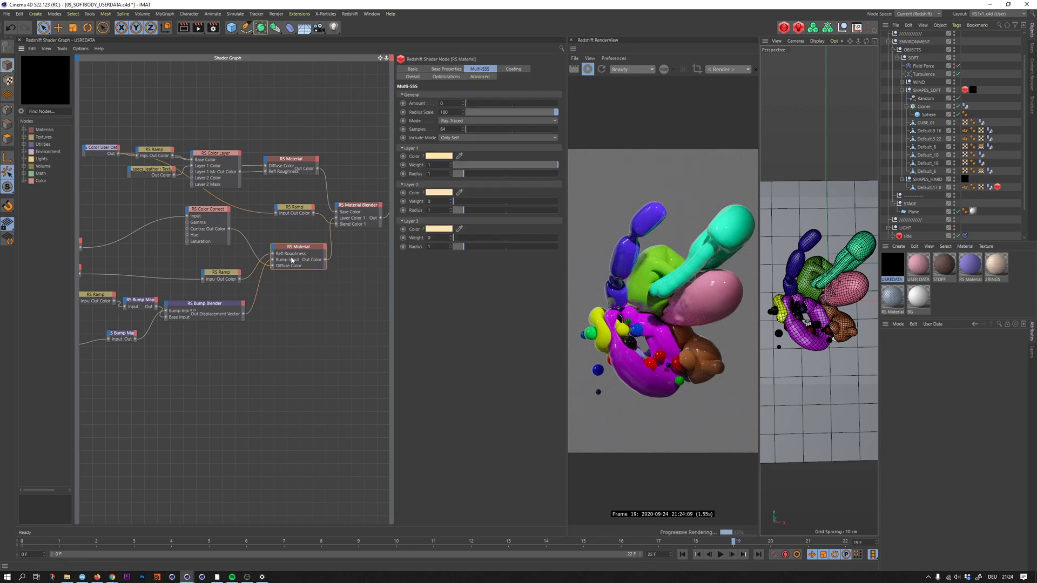
left_click(294, 209)
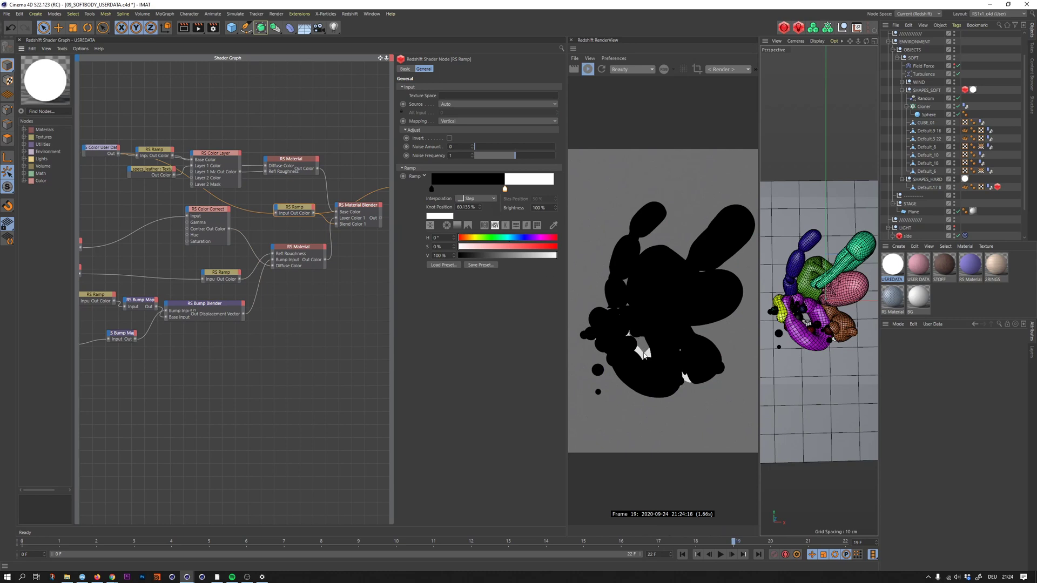
left_click_drag(504, 188, 474, 192)
left_click(358, 212)
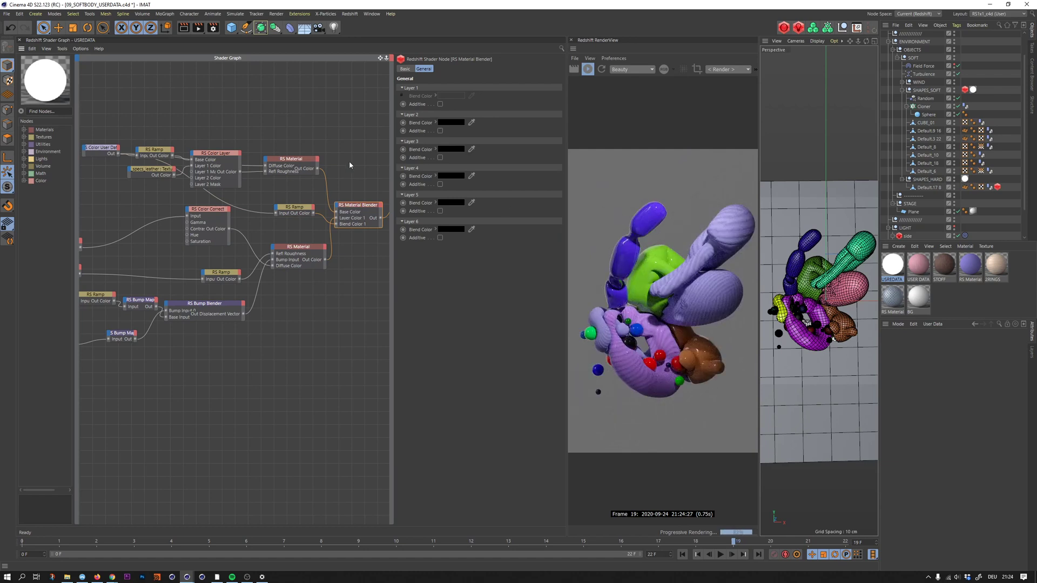
left_click(296, 167)
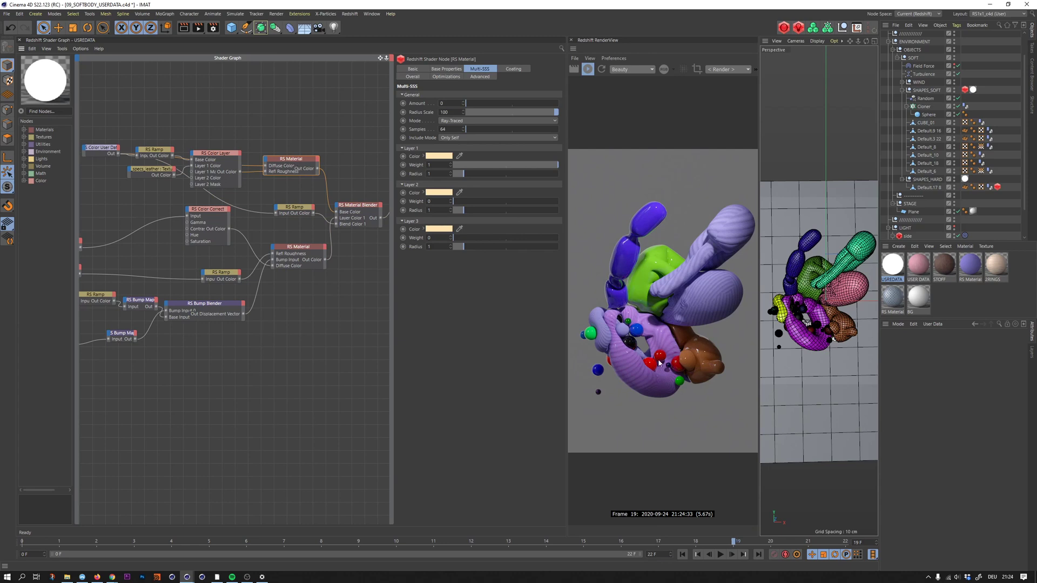
Step: Rearrange the RS Bump Map and texture nodes under the lower RS Material
left_click(291, 258)
middle_click_drag(190, 262, 218, 237)
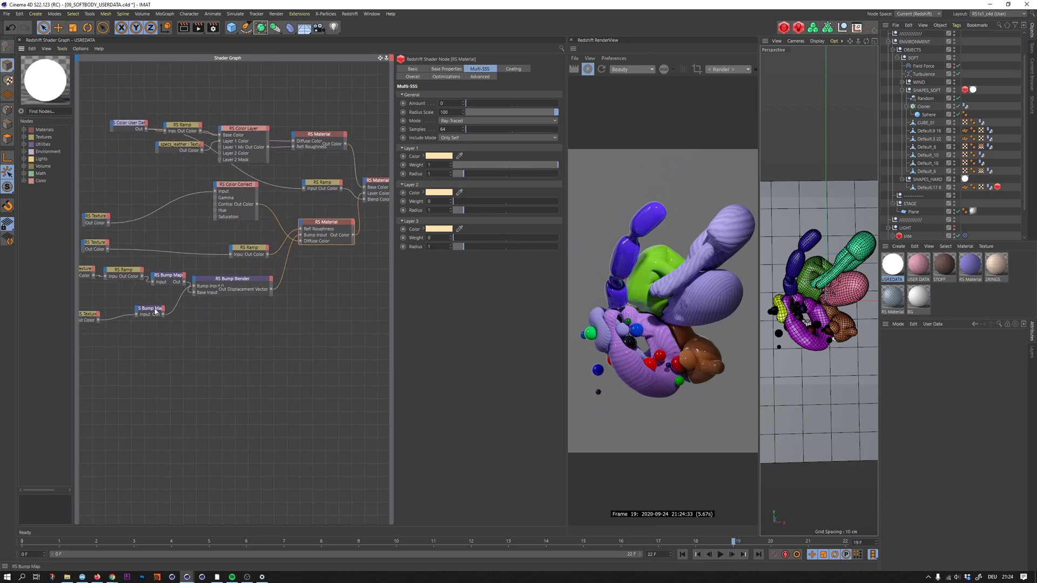
left_click_drag(152, 309, 169, 299)
middle_click_drag(139, 281, 182, 266)
left_click_drag(128, 300, 132, 278)
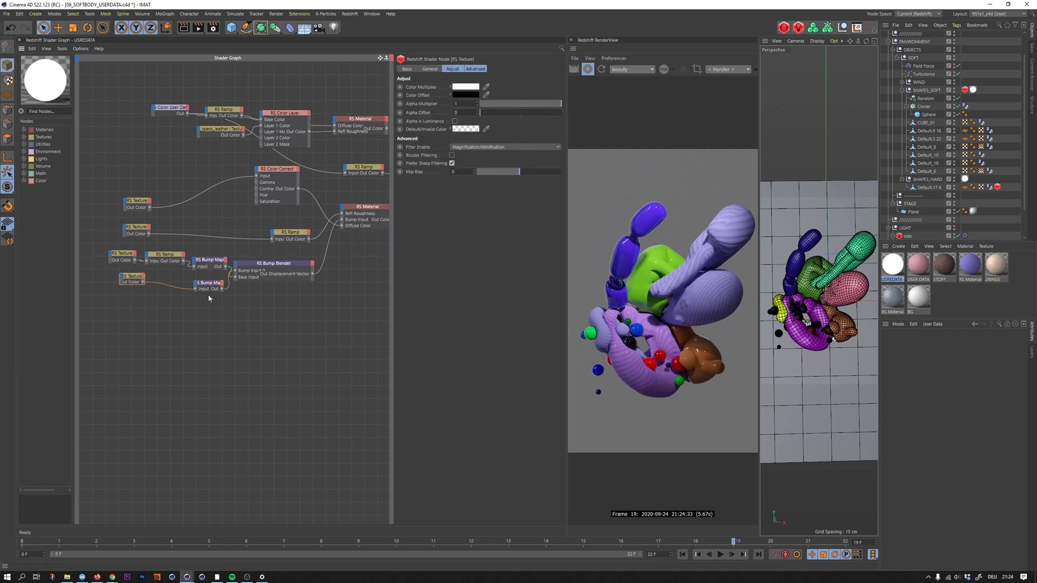
left_click(128, 253)
left_click(431, 69)
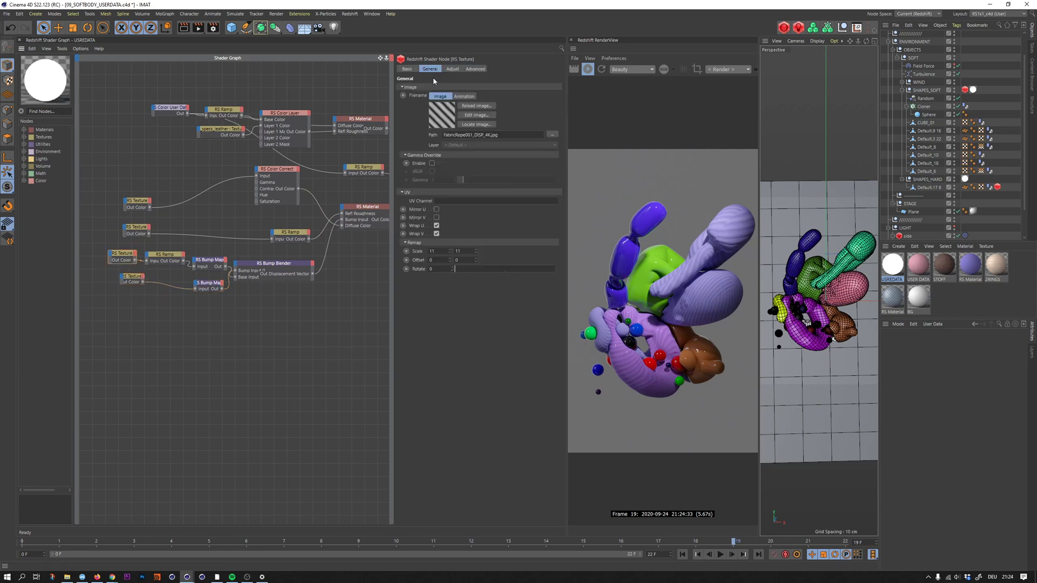
Step: Set the RS Bump Map Height Scale to 0.5 and inspect the fabric normal-map texture
left_click(210, 259)
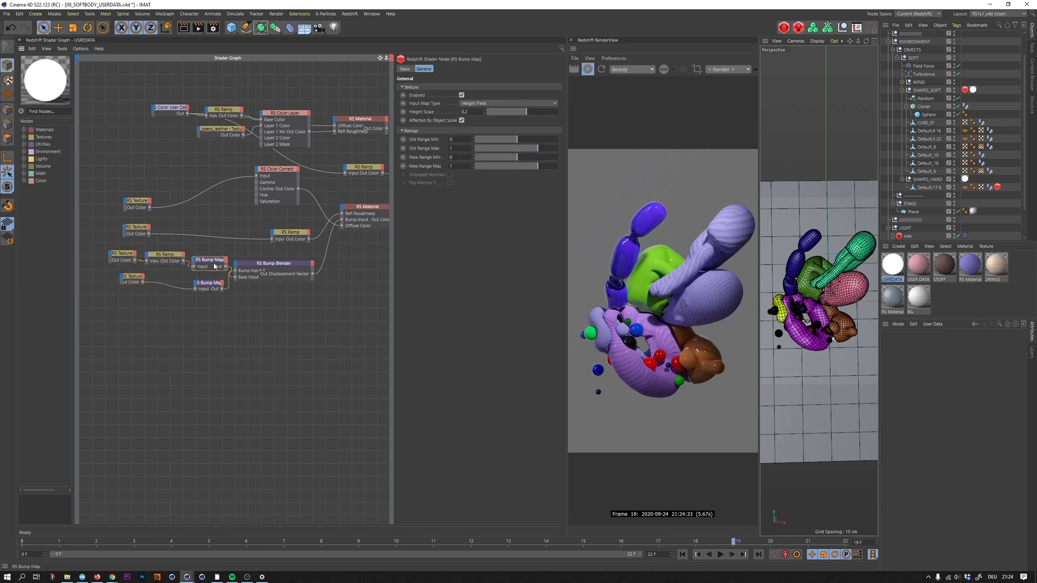
double_click(468, 112)
type("0.1")
left_click(441, 228)
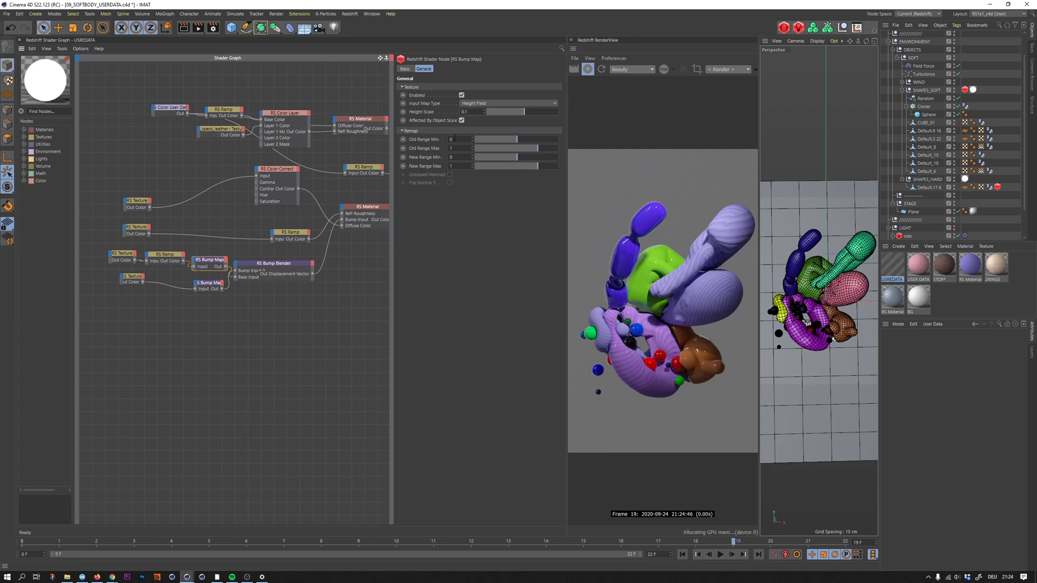
type("0.5")
key("Return")
left_click(209, 283)
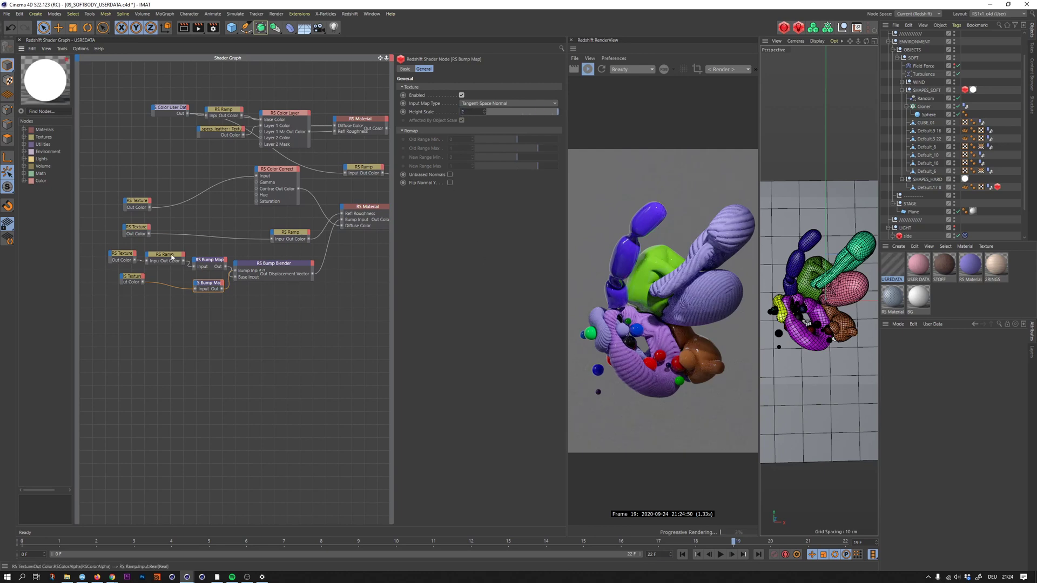
left_click(132, 280)
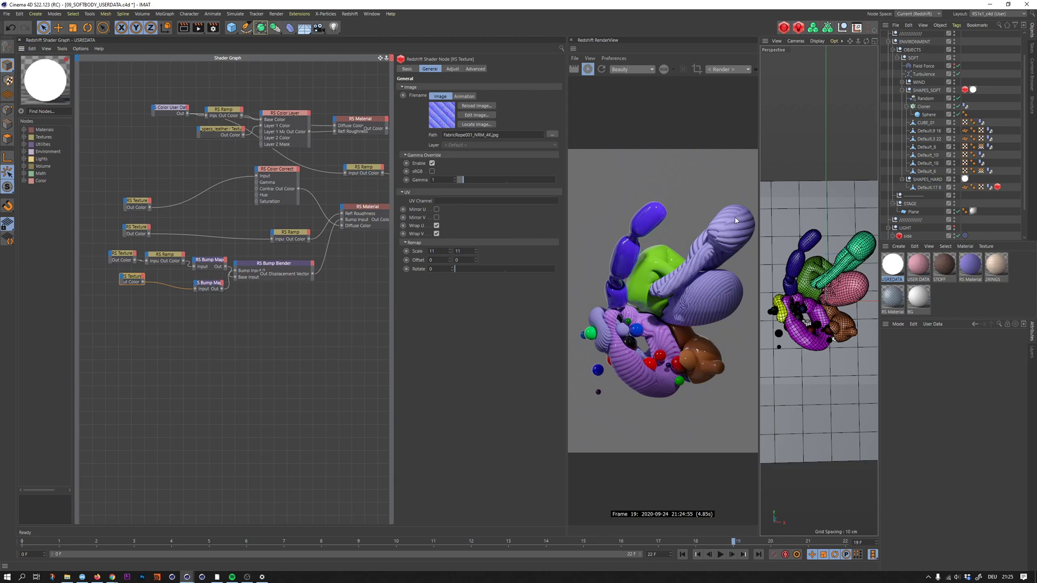
Step: Flip the RS Ramp to run white to black with the step near 32%
middle_click_drag(329, 187, 254, 190)
left_click(283, 171)
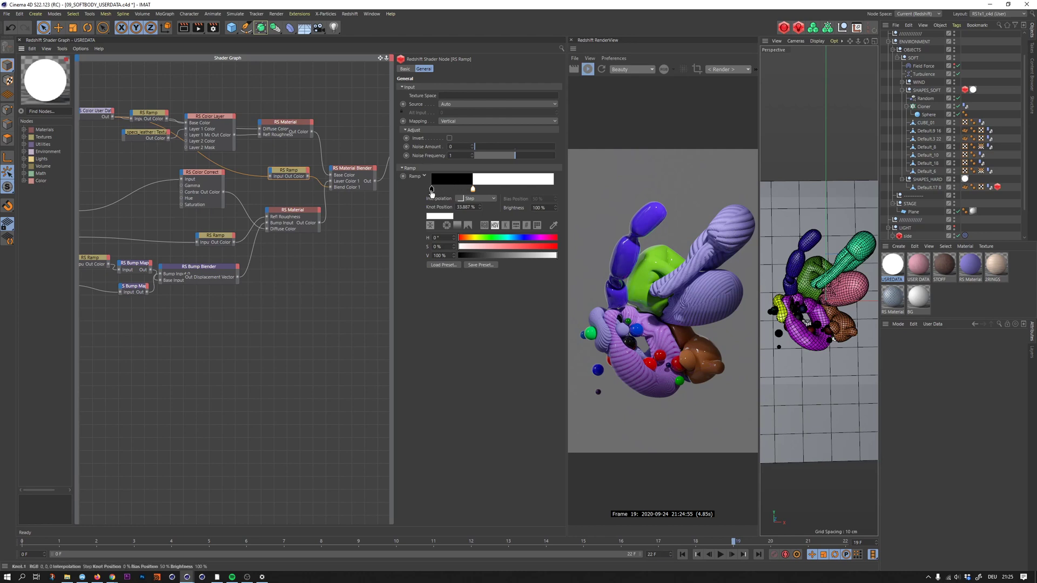
left_click_drag(432, 189, 480, 189)
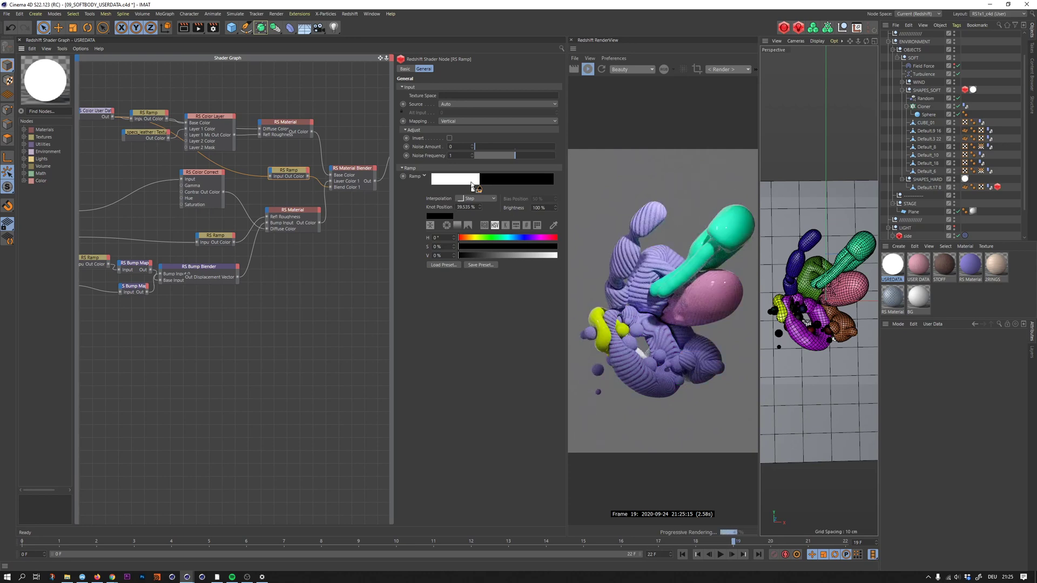
left_click_drag(473, 189, 447, 190)
Step: Nudge the ramp knot to about 16.6% and tidy the Color Correct and RS Ramp nodes
left_click_drag(448, 191, 455, 190)
left_click(196, 219)
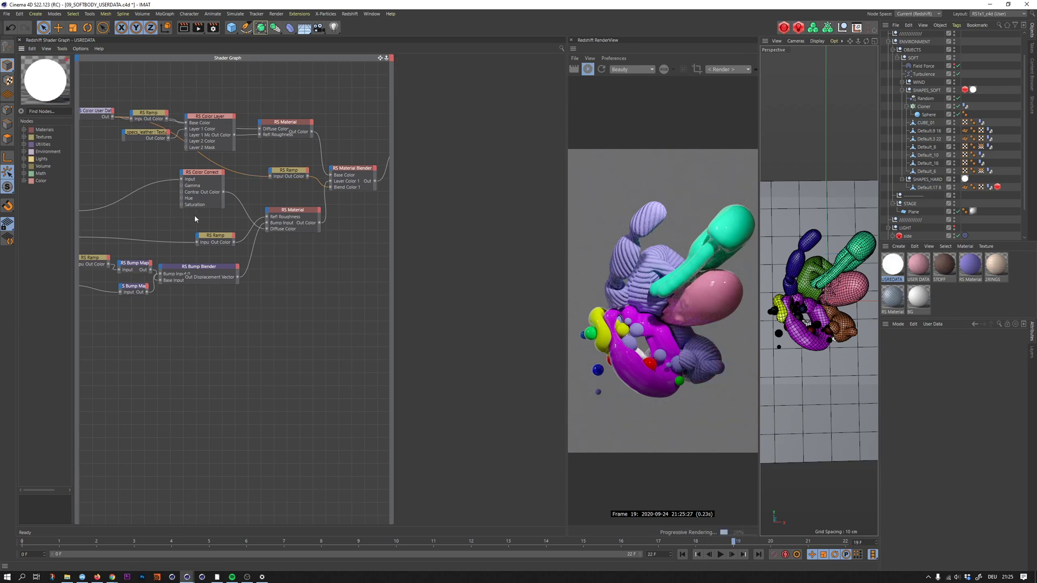
middle_click_drag(195, 219, 228, 219)
left_click_drag(212, 178, 219, 192)
left_click(122, 118)
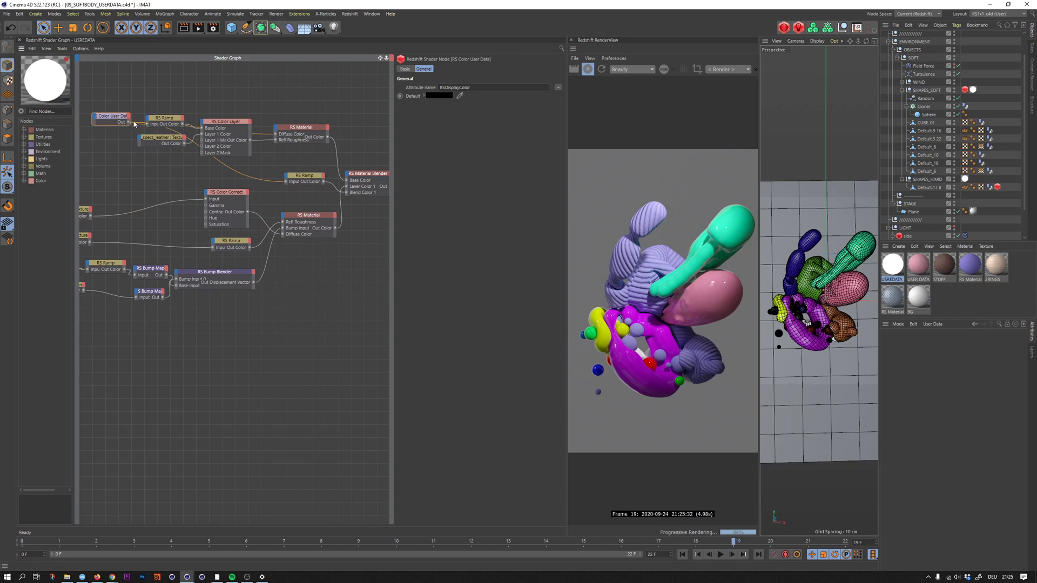
left_click_drag(164, 119, 164, 111)
left_click(123, 121)
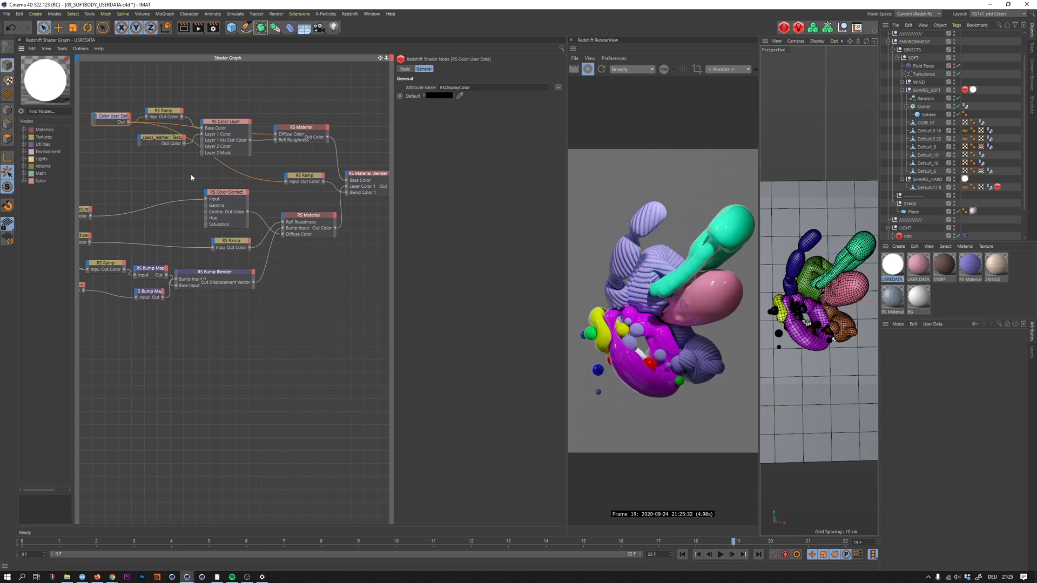
Step: Add an RS Color Correct node via the 'cor' search
key("Tab")
type("colr")
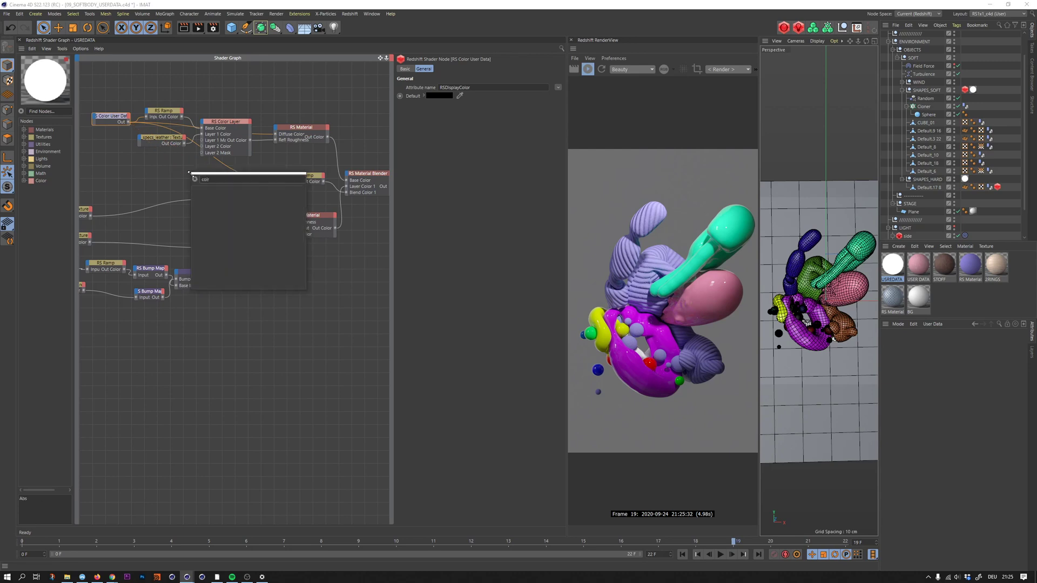
key("BackSpace")
type("cor")
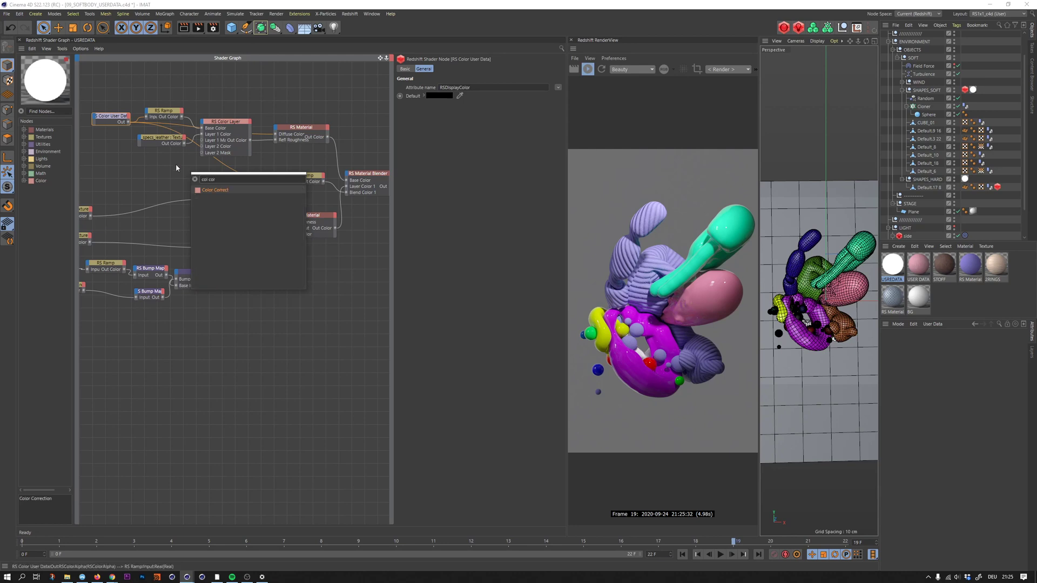
key("Return")
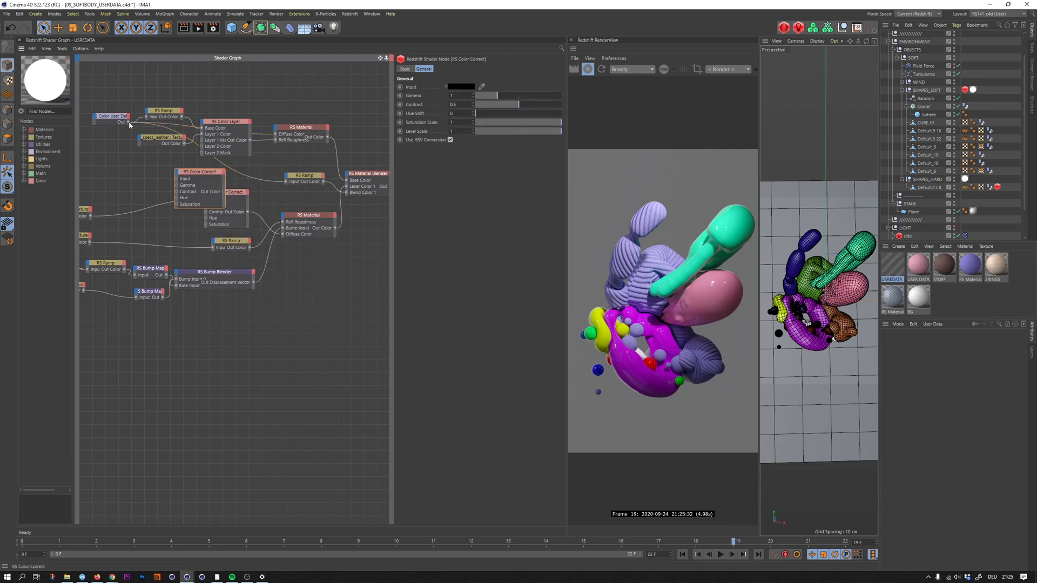
Step: Wire Color User Data through the Color Correct into the RS Material's Diffuse Color
left_click_drag(129, 122, 177, 180)
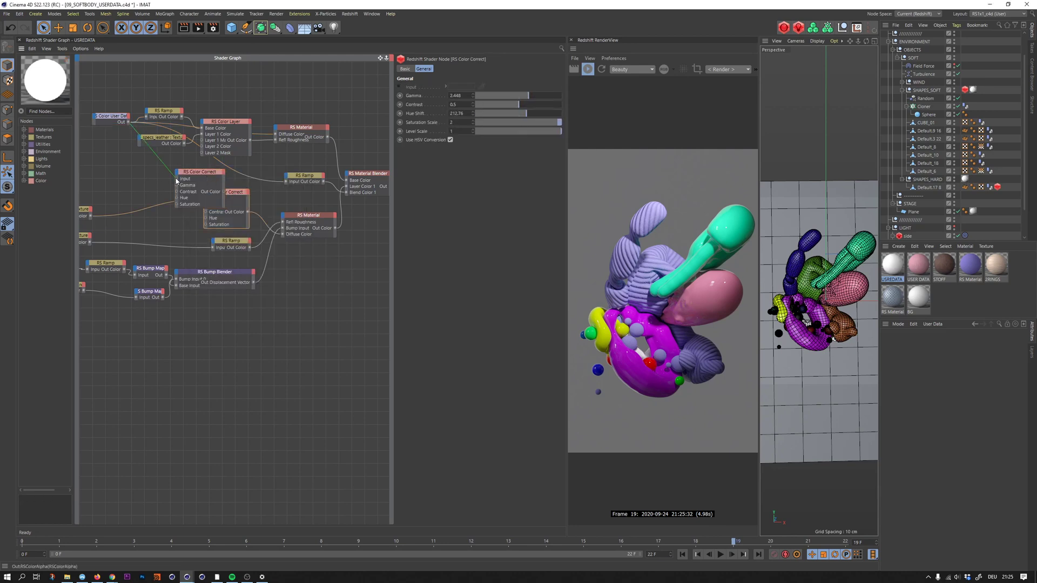
left_click(215, 172)
left_click_drag(215, 174, 178, 196)
double_click(231, 176)
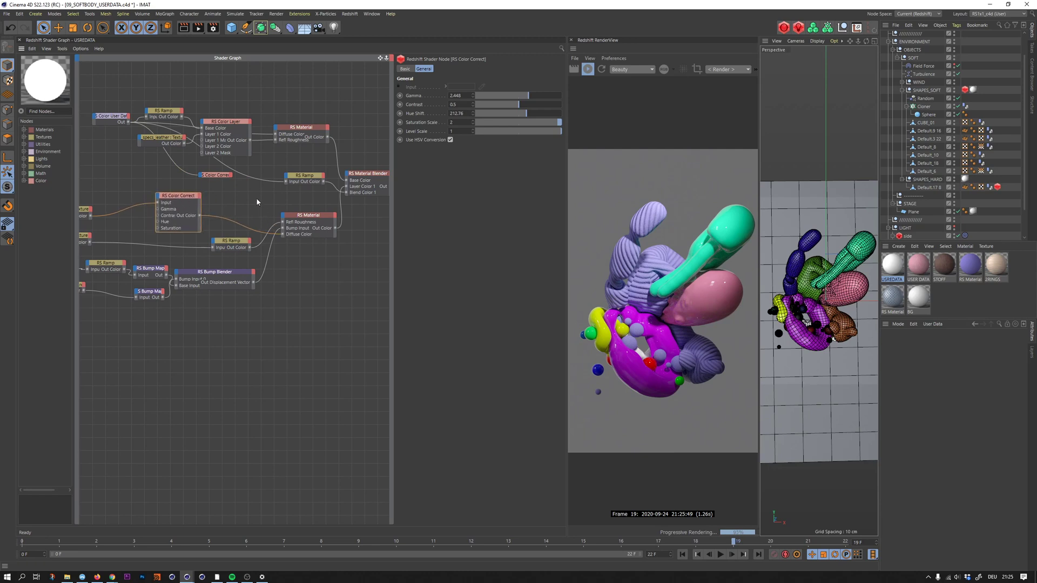
double_click(222, 175)
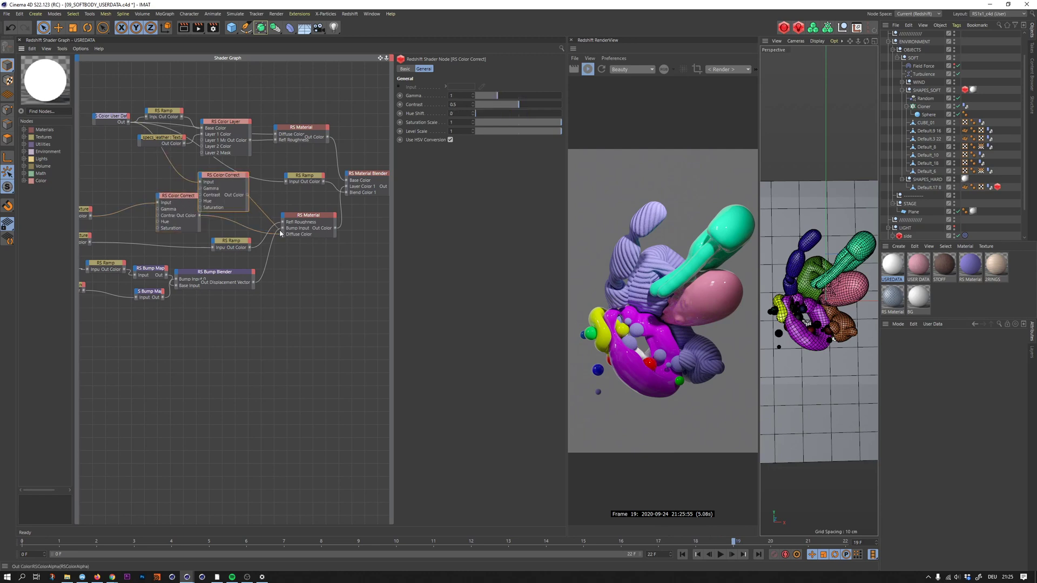
left_click_drag(283, 237, 282, 235)
left_click_drag(223, 175, 233, 185)
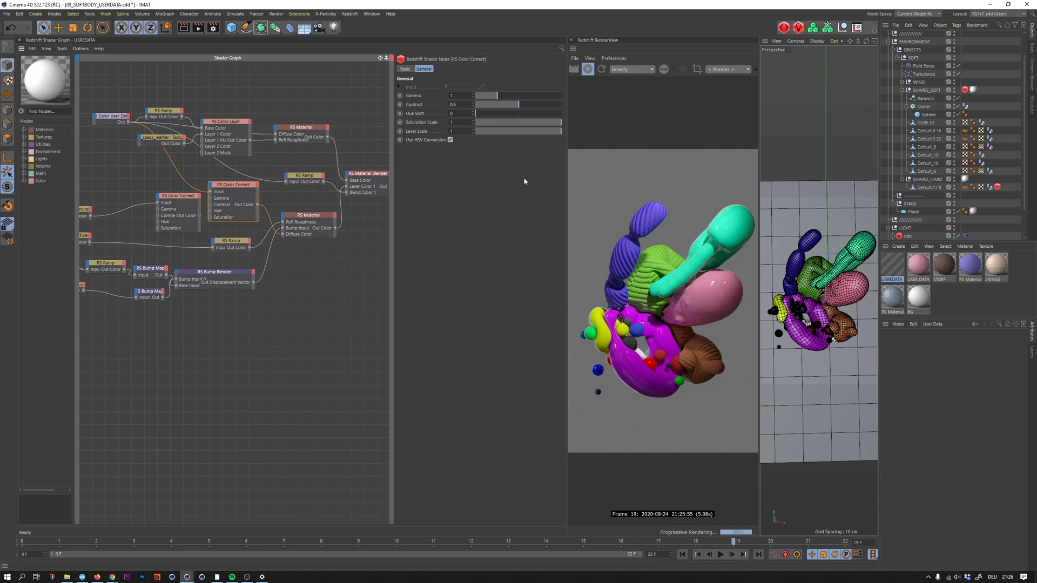
Step: Make Default_18's colour a brighter blue with V 95% and S 96%
left_click(928, 163)
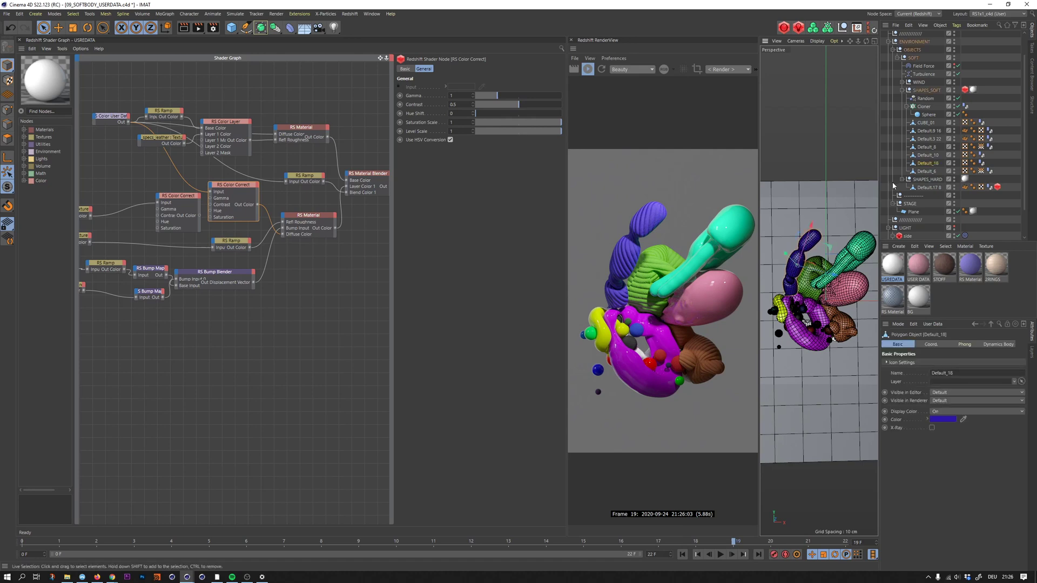
left_click(943, 419)
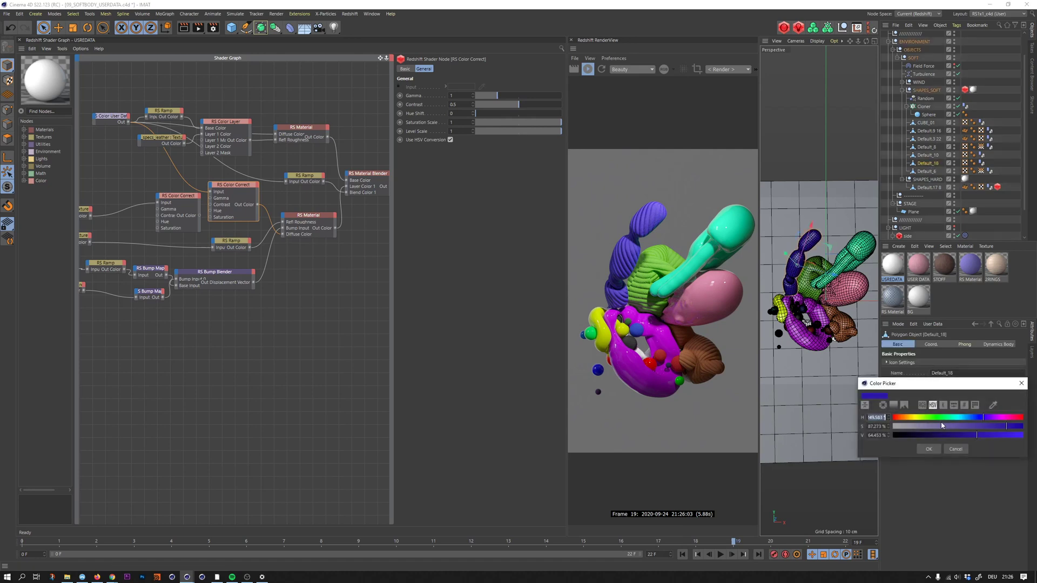
left_click_drag(991, 435, 1016, 435)
left_click(1017, 426)
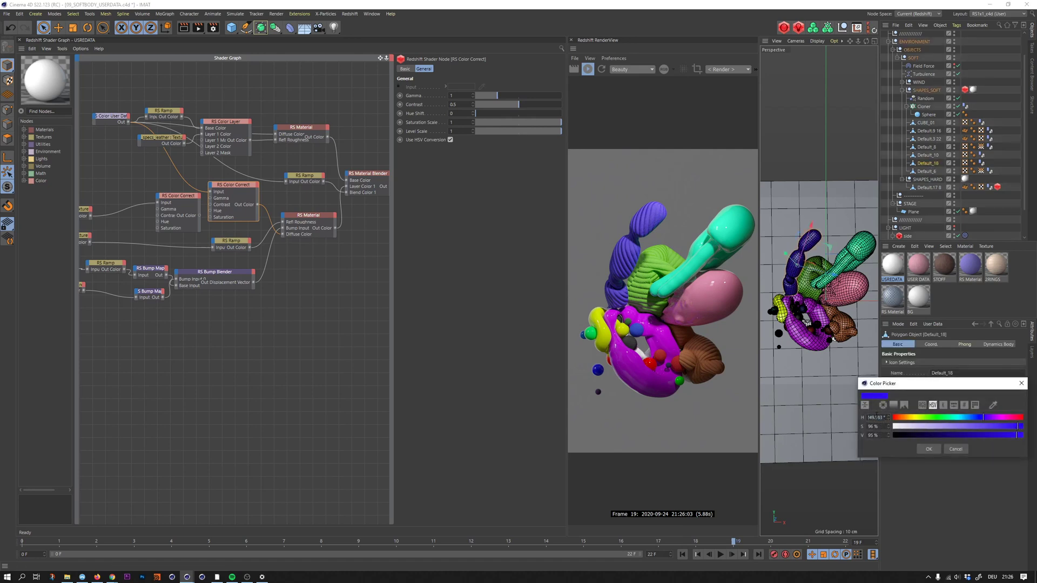
left_click(936, 452)
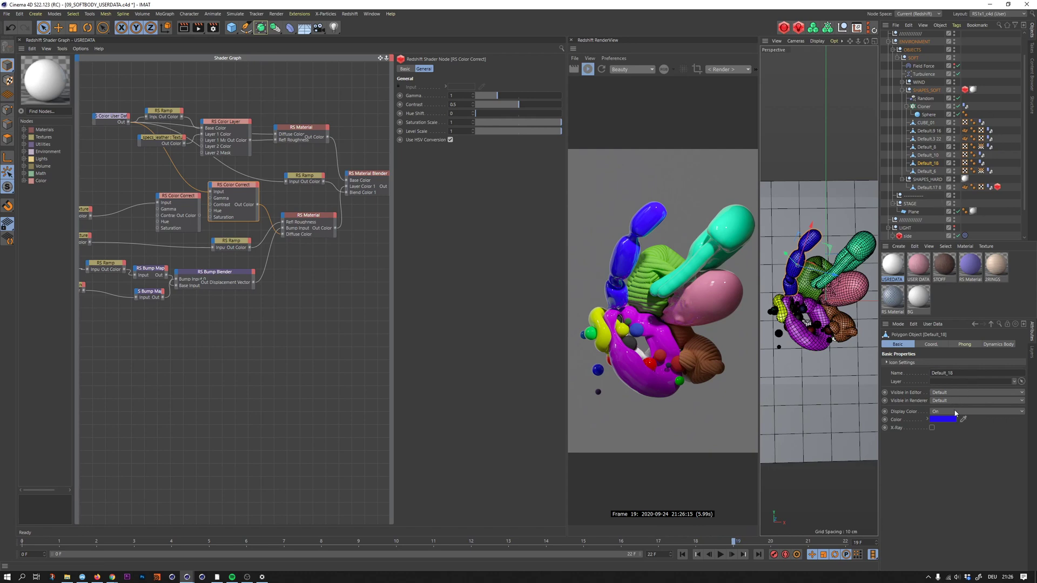
Step: Review both RS Ramp nodes, then set the Color Correct Saturation Scale to 1.5
left_click(246, 241)
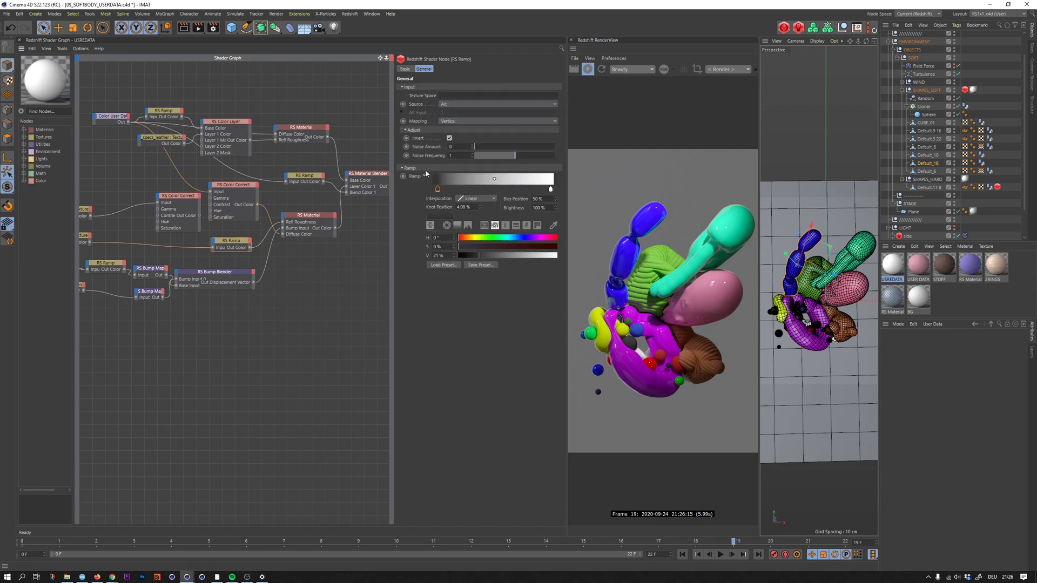
left_click(291, 178)
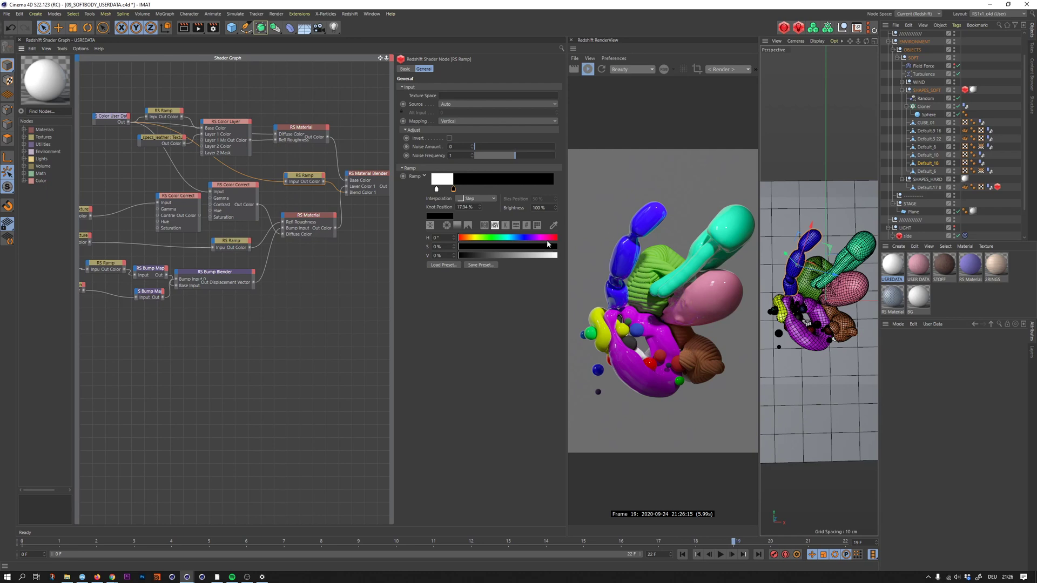
left_click(223, 190)
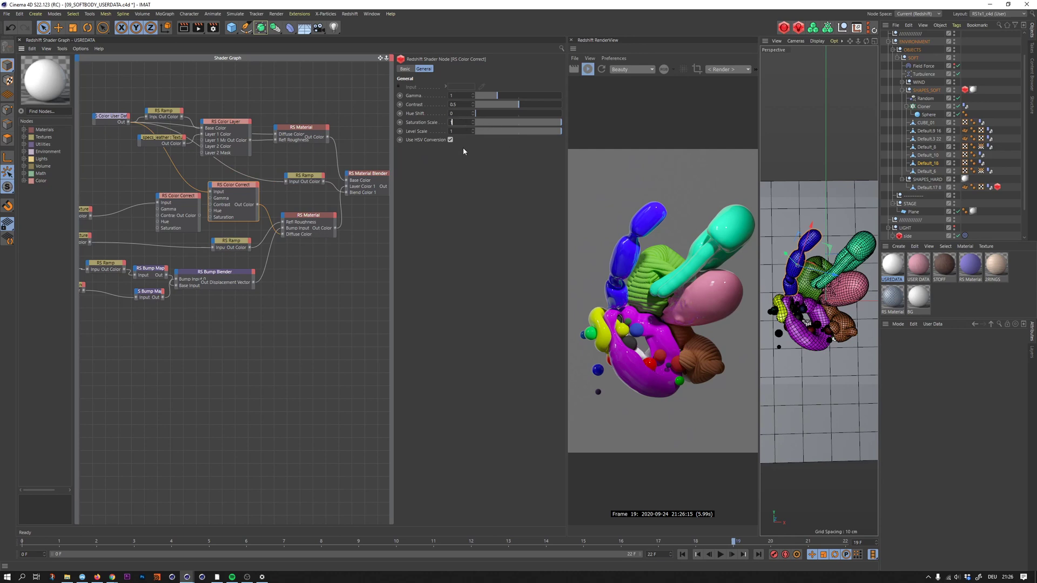
type("1.5")
key("Return")
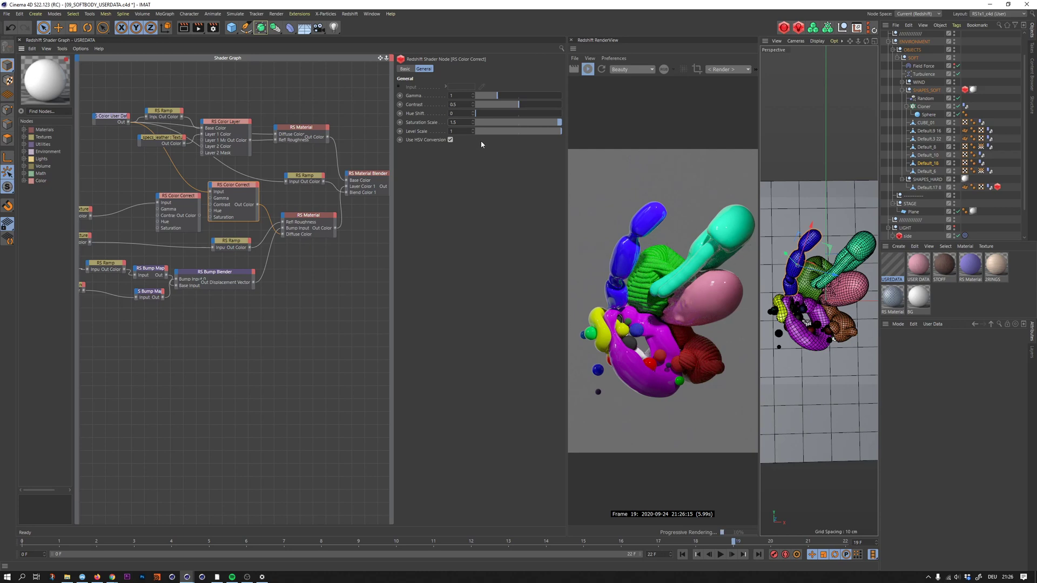
Step: Raise Gamma to about 1.84, reset Saturation Scale to 1, and shift Hue to about 258
left_click_drag(484, 92, 490, 95)
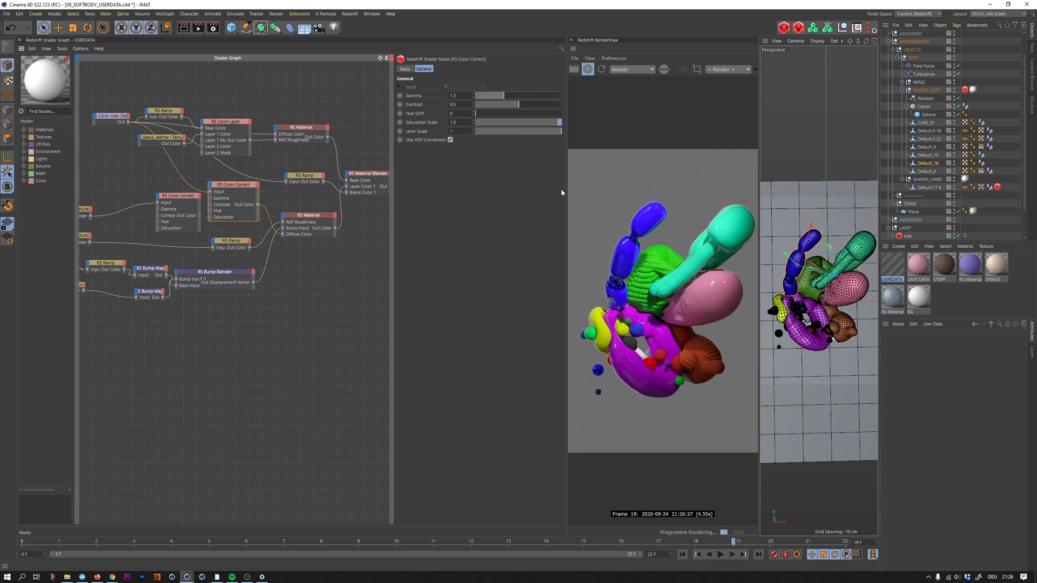
left_click(509, 96)
left_click_drag(510, 95, 515, 96)
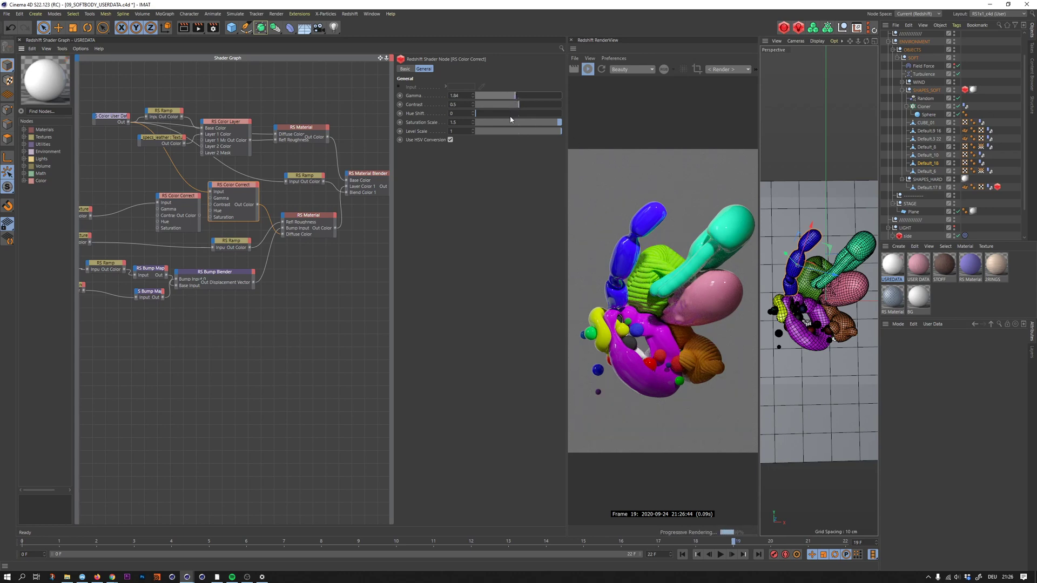
left_click_drag(477, 114, 483, 115)
left_click(557, 115)
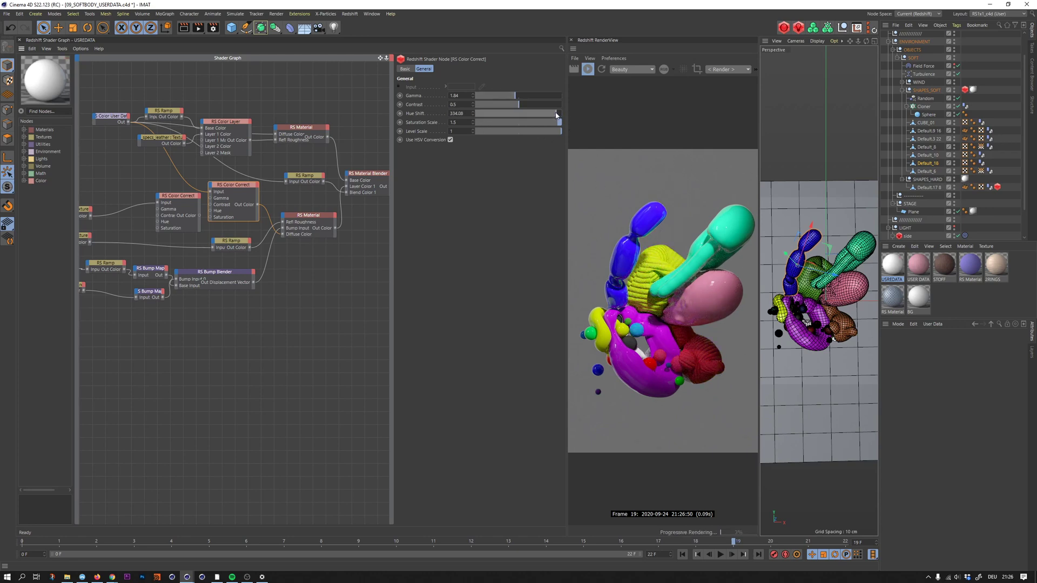
left_click_drag(554, 115, 445, 130)
type("1")
key("Return")
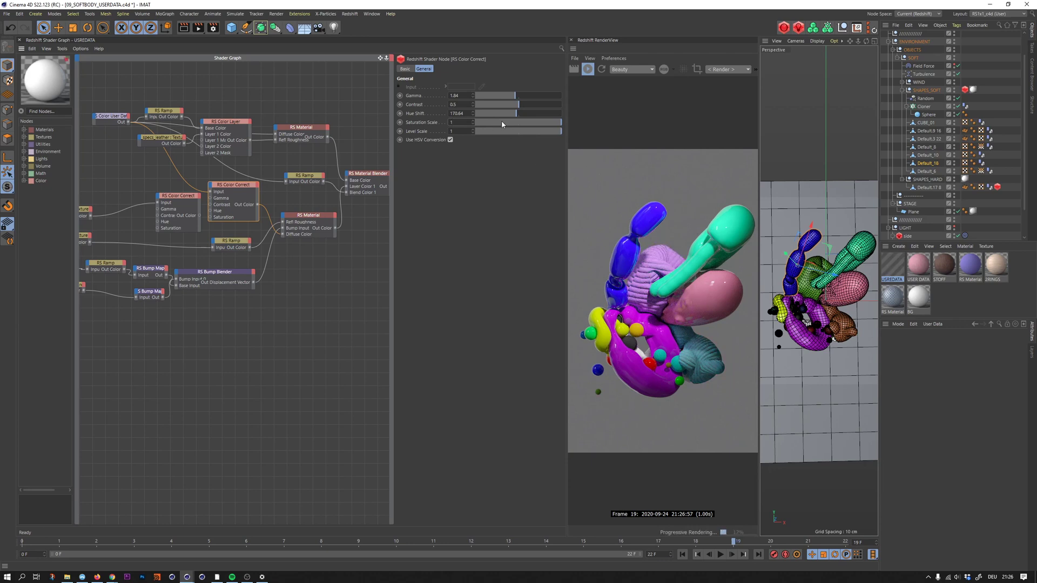
left_click(506, 116)
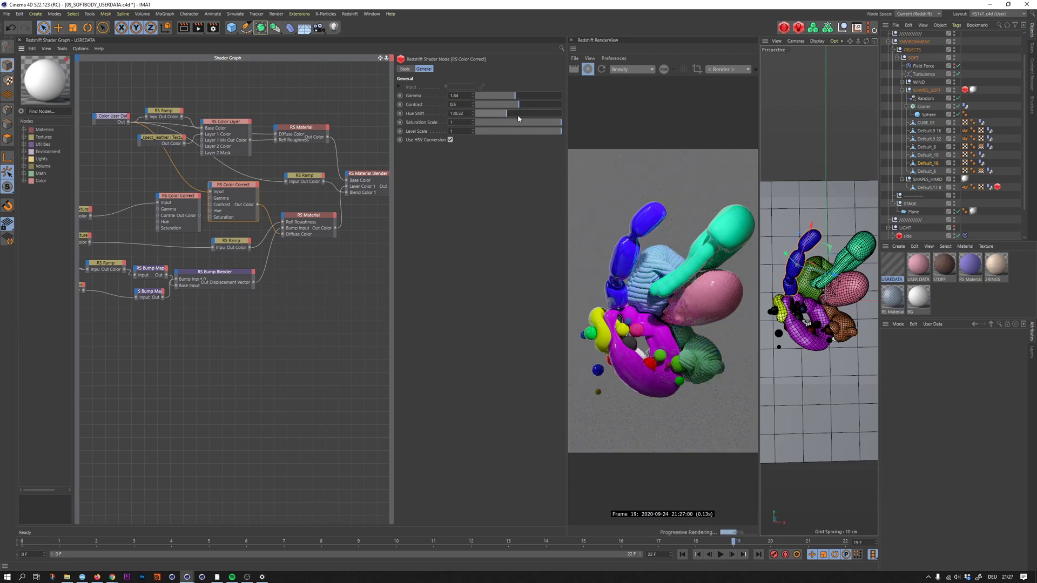
left_click_drag(518, 119, 538, 119)
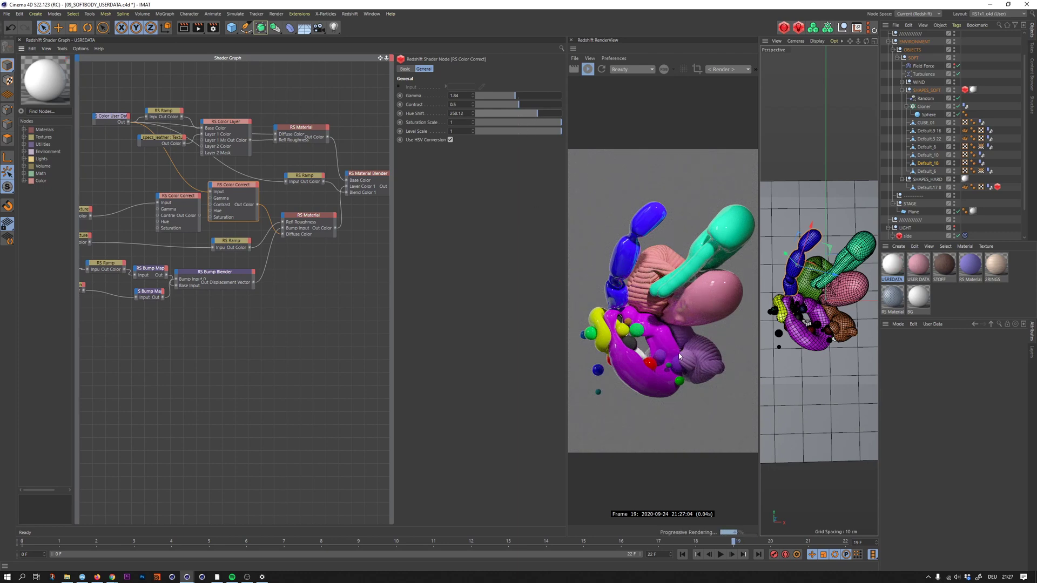
Step: Rearrange the node graph, moving the RS Material Blender right and down to make room
left_click(332, 188)
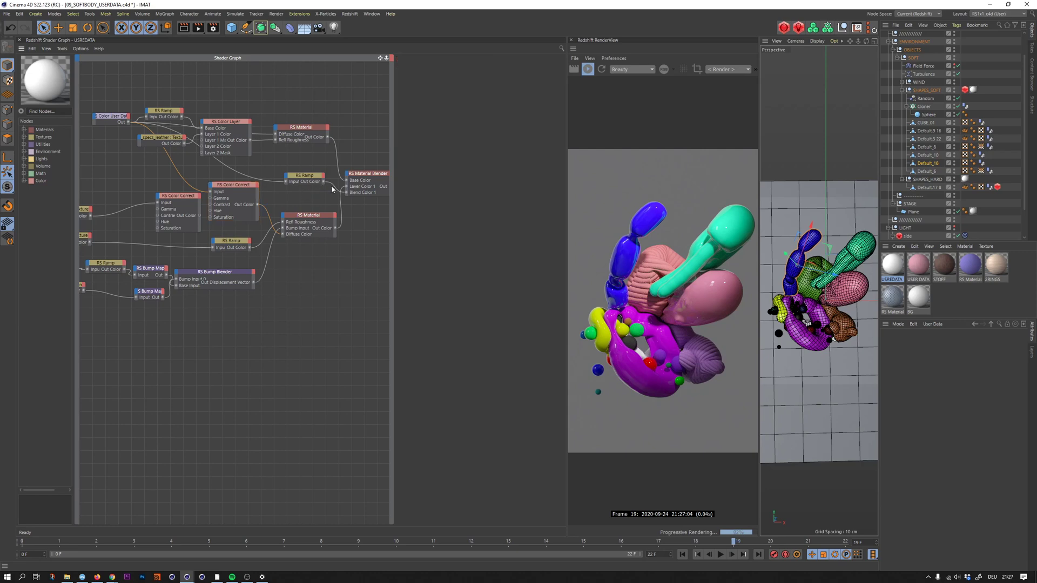
middle_click_drag(320, 171, 251, 153)
left_click(378, 178)
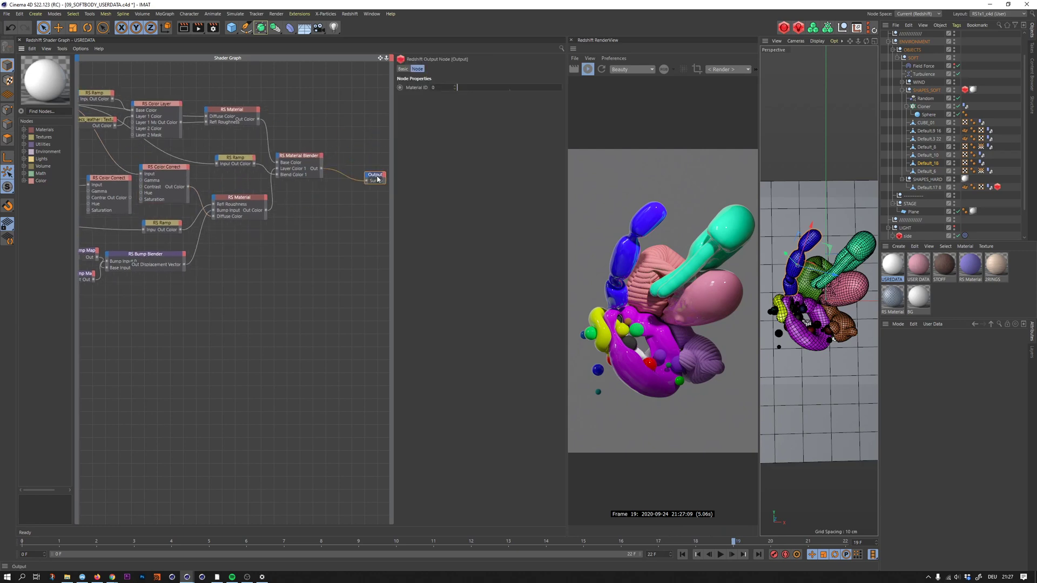
left_click_drag(300, 158, 326, 170)
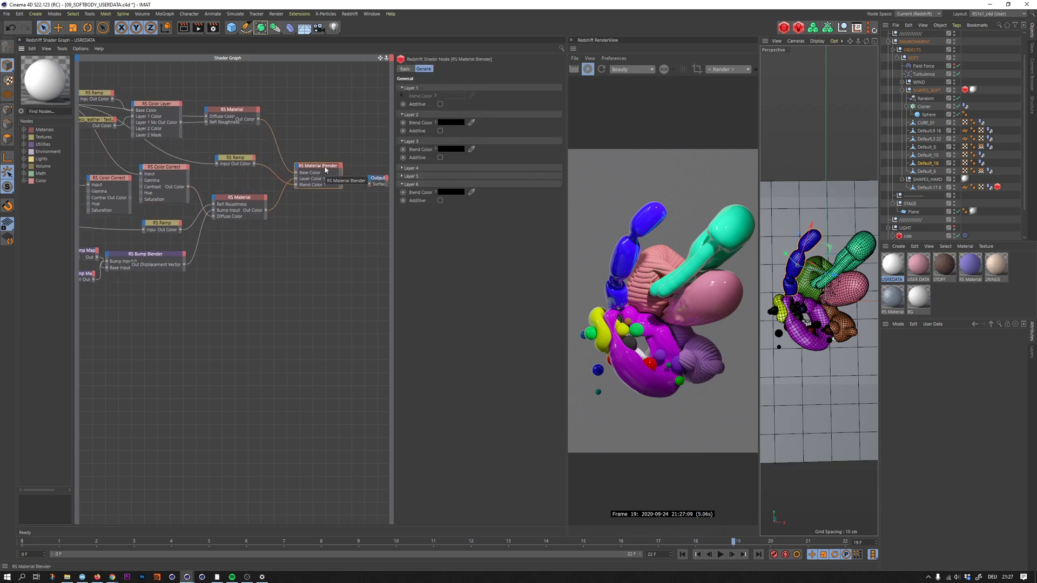
left_click(289, 200)
middle_click_drag(217, 169, 237, 171)
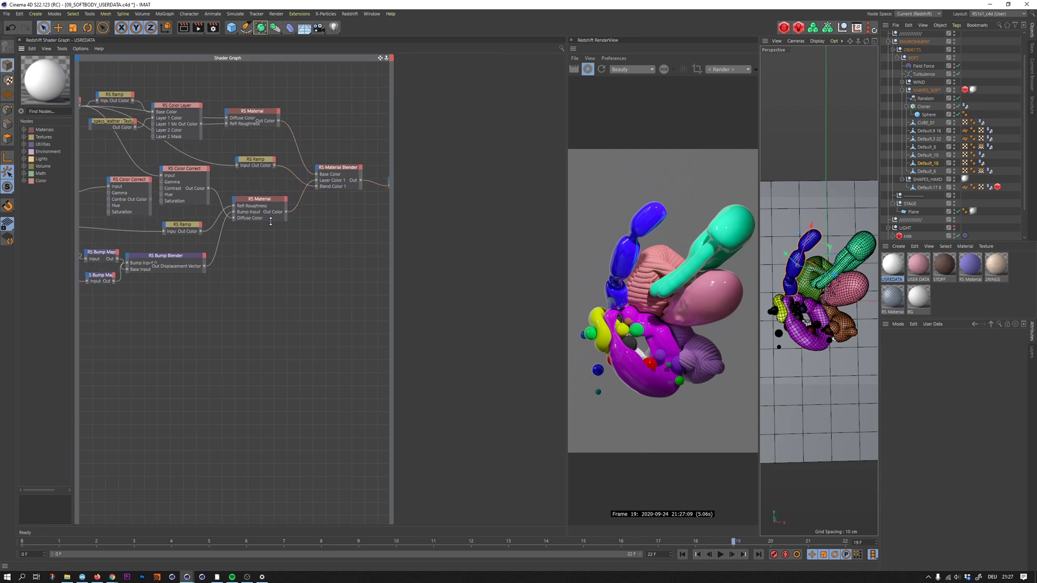
Step: Add a new RS Material wired to Layer Color 2 and set its preset to Aluminium
key("shift+c")
type("mat")
key("Return")
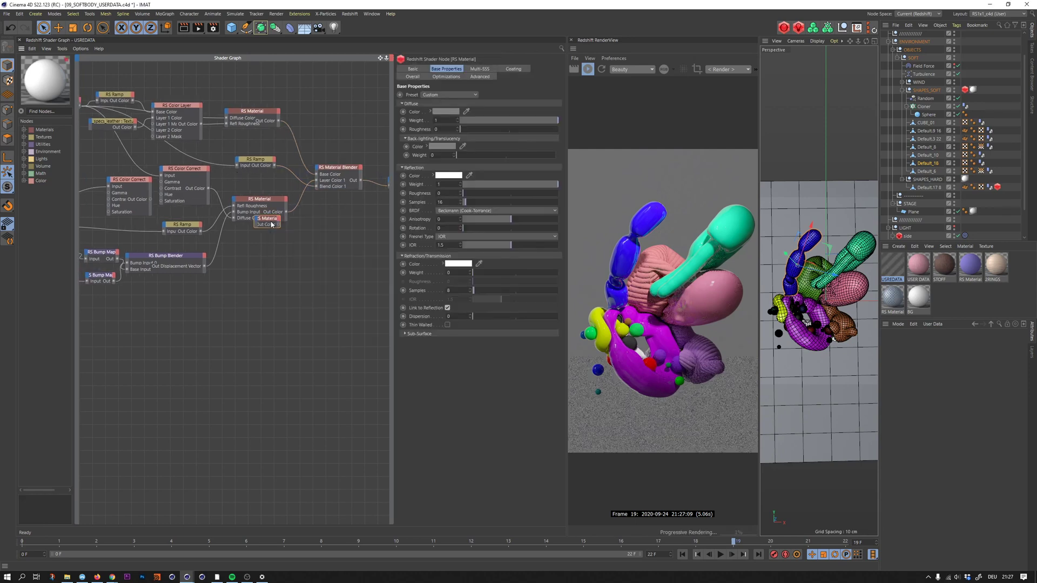
left_click_drag(280, 217, 371, 196)
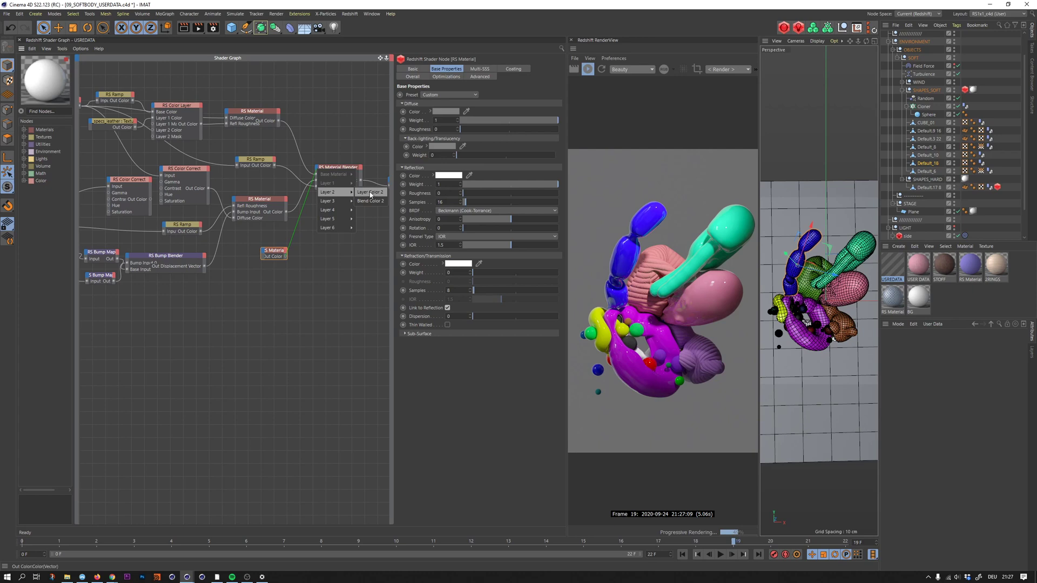
left_click(369, 195)
left_click_drag(276, 252, 274, 268)
left_click(439, 95)
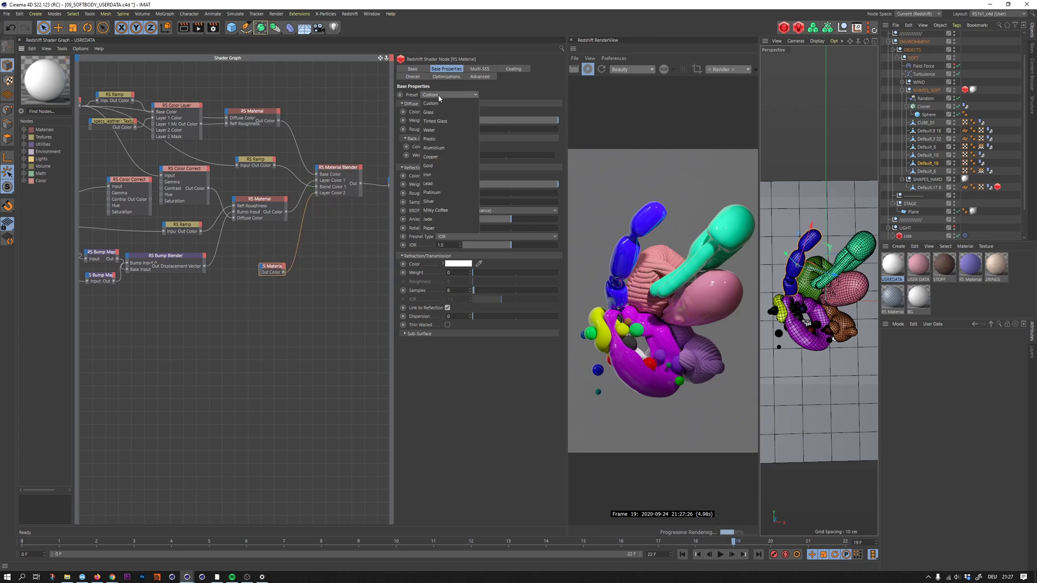
left_click(433, 151)
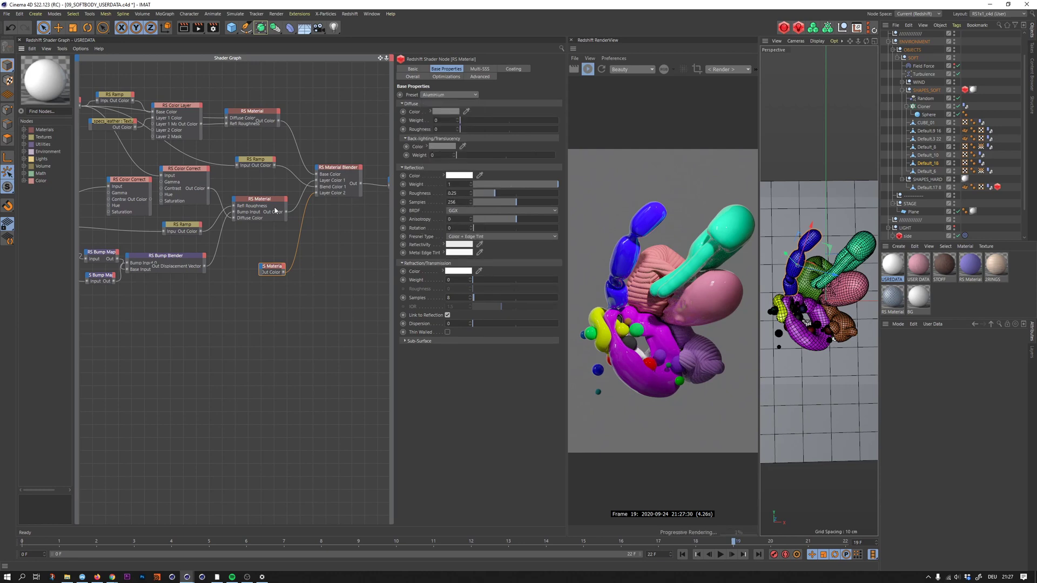
Step: Duplicate the RS Ramp node below the original
right_click_drag(253, 154, 247, 155, "alt")
middle_click_drag(248, 154, 263, 148, "alt")
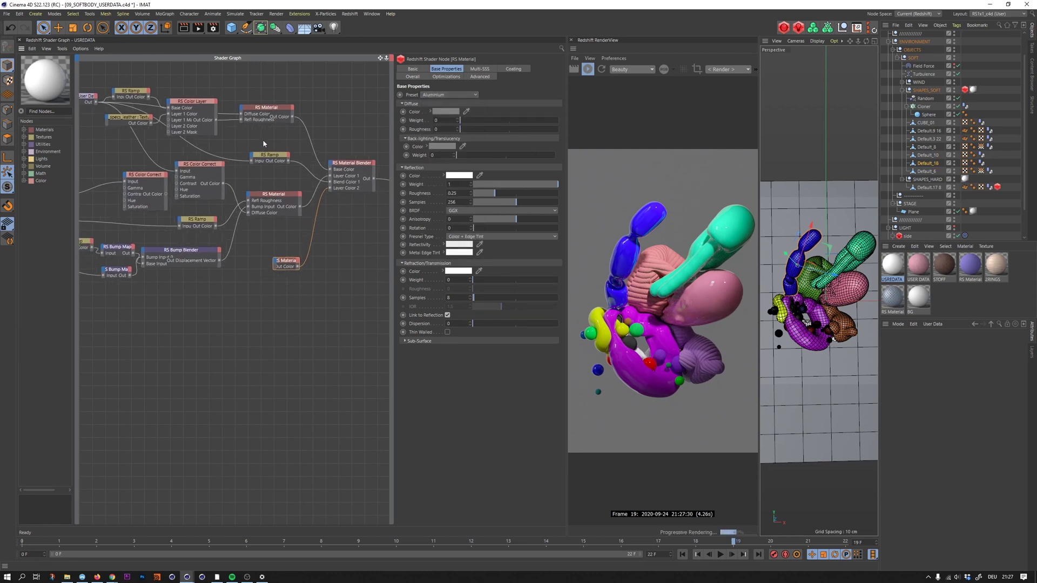
left_click(264, 155)
left_click_drag(262, 158, 281, 228, "ctrl")
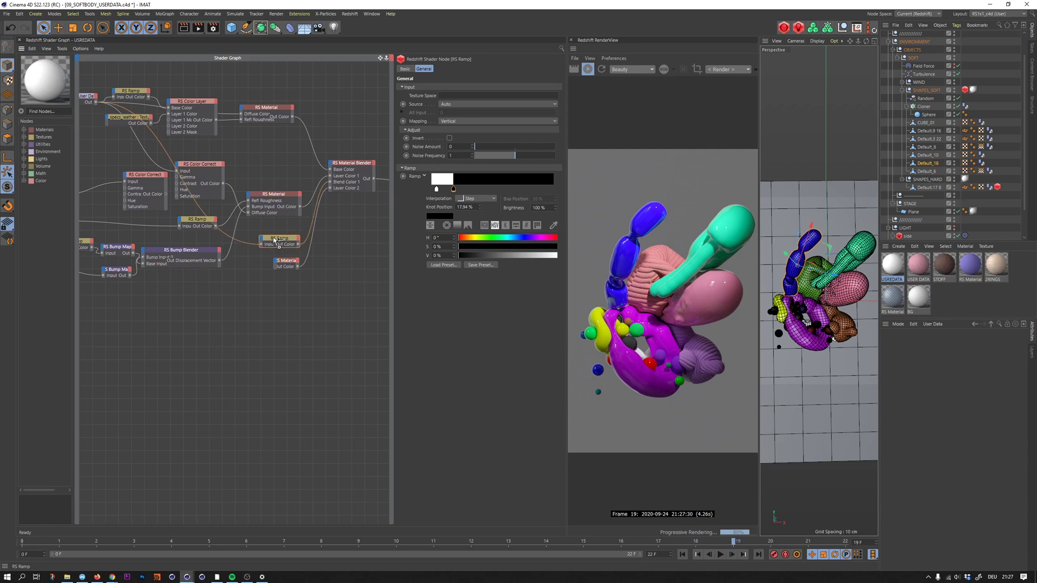
left_click(97, 104)
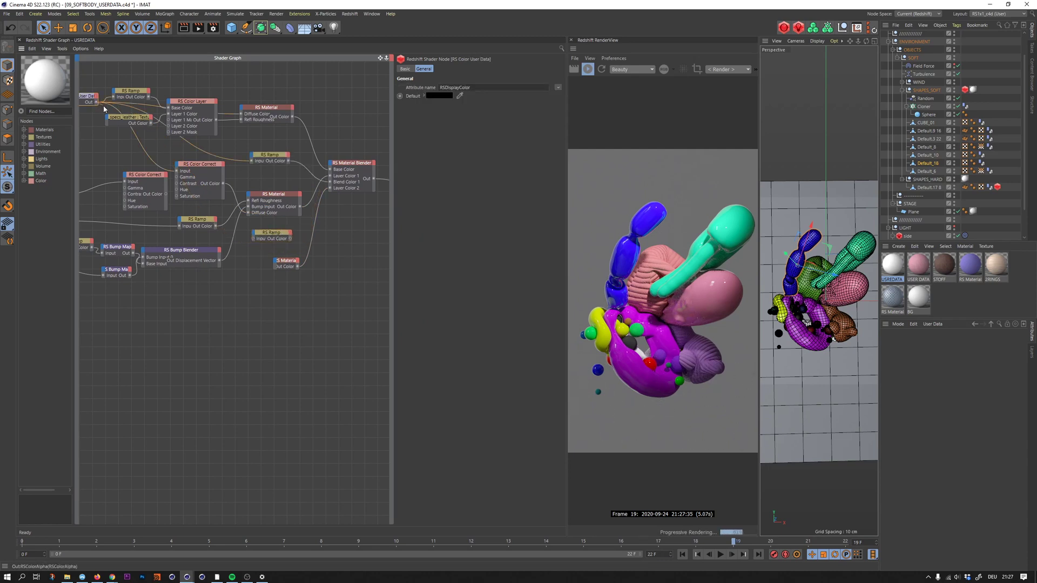
Step: Feed User Data into the copied RS Ramp and narrow its white band, knot near 41.196%
left_click_drag(97, 102, 385, 196)
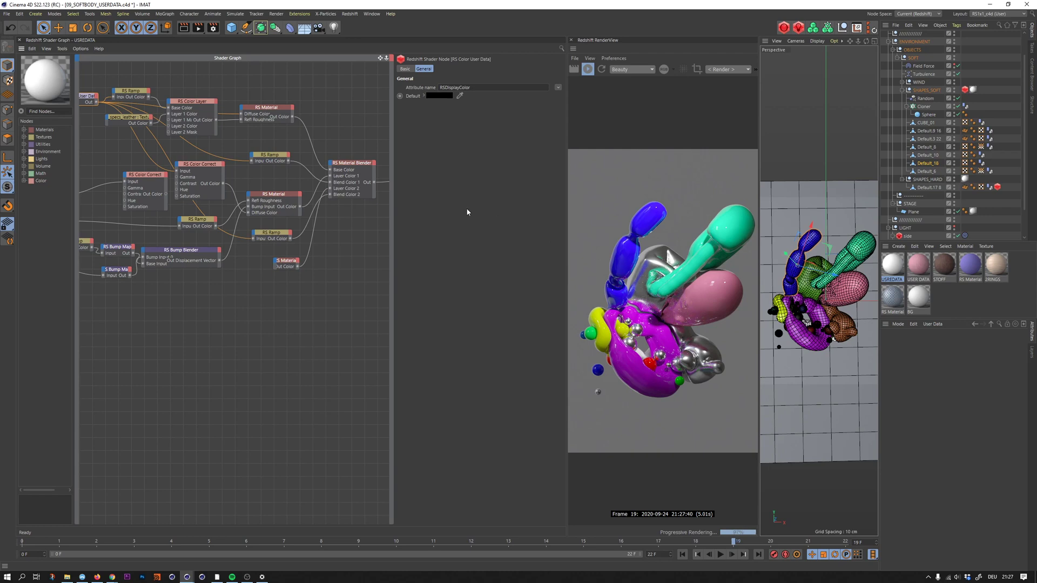
left_click(273, 195)
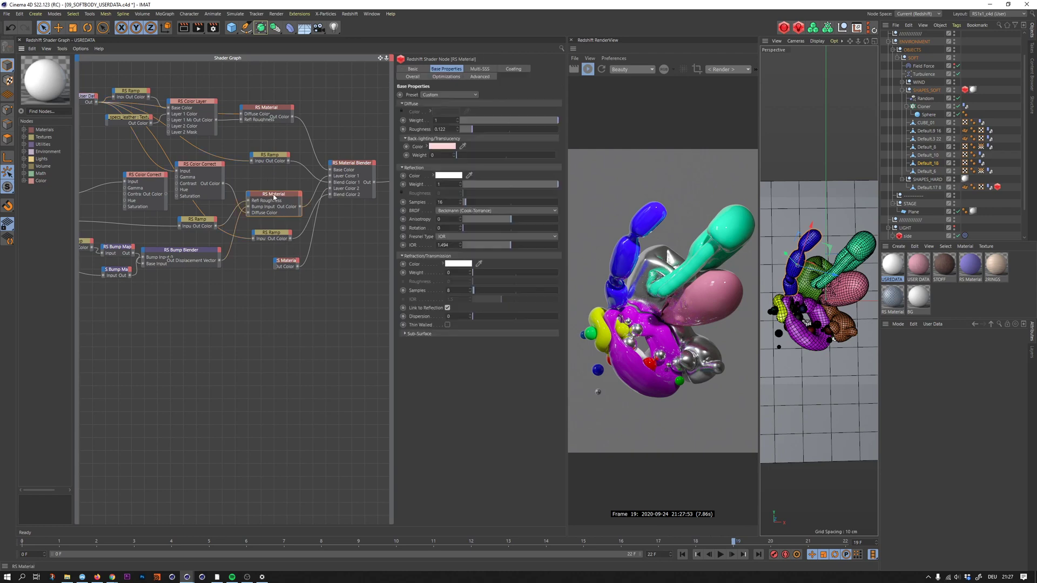
left_click(274, 237)
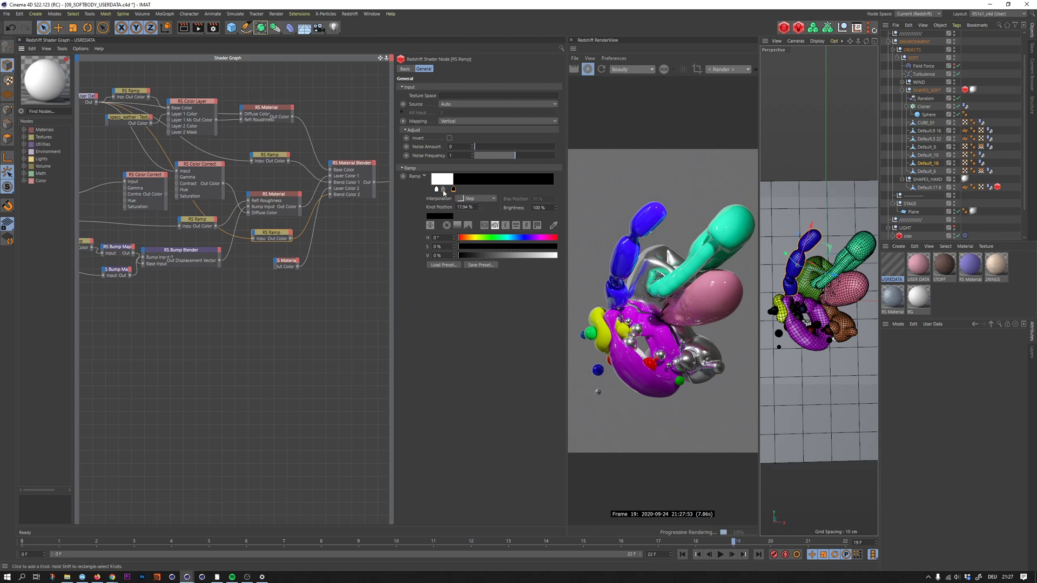
mouse_move(453, 189)
left_mouse_down()
mouse_move(466, 189)
mouse_move(443, 193)
mouse_move(454, 193)
left_mouse_up()
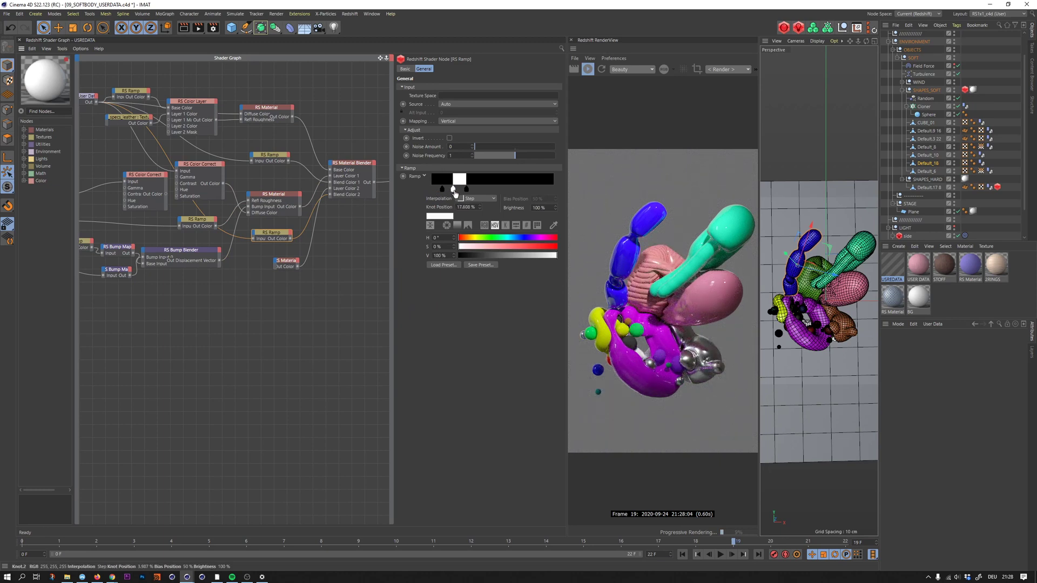
left_click_drag(455, 193, 481, 194)
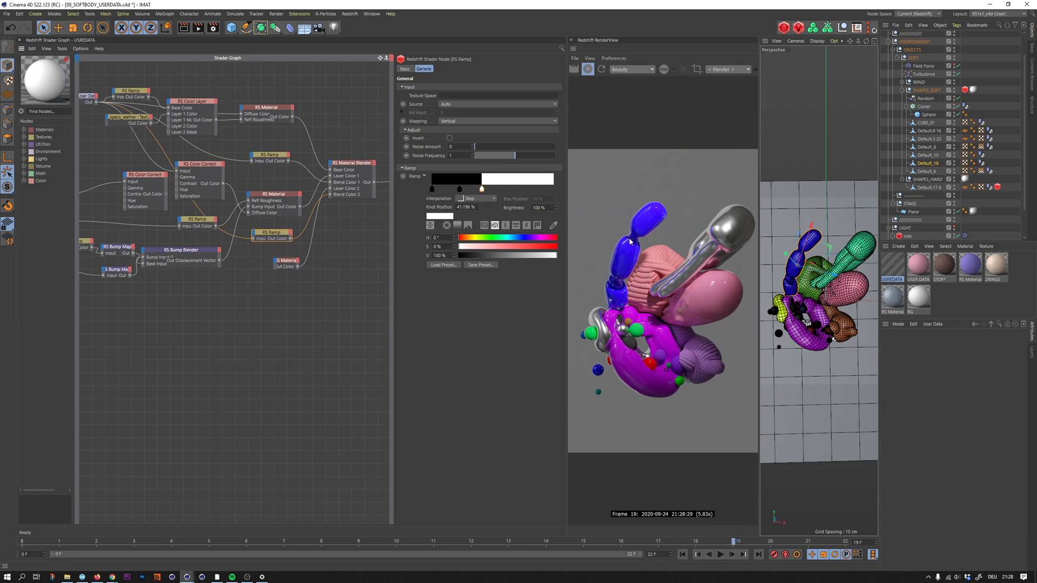
left_click(267, 107)
middle_click_drag(266, 92, 290, 117)
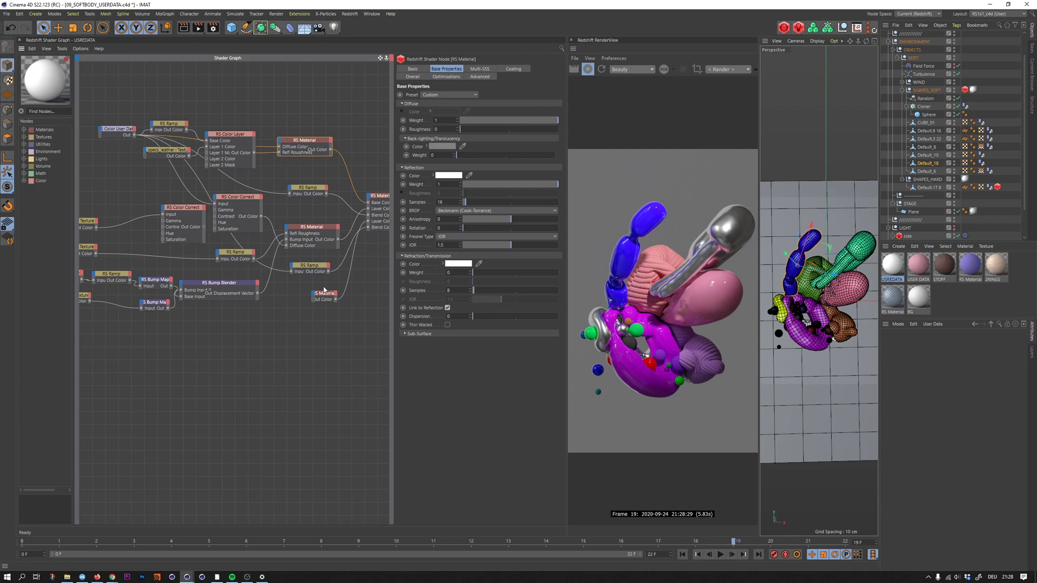
Step: Add the 12_fingerprints_smudges texture and plug it into the Aluminium material's Refl Roughness
left_click_drag(320, 292, 322, 305)
left_click(295, 319)
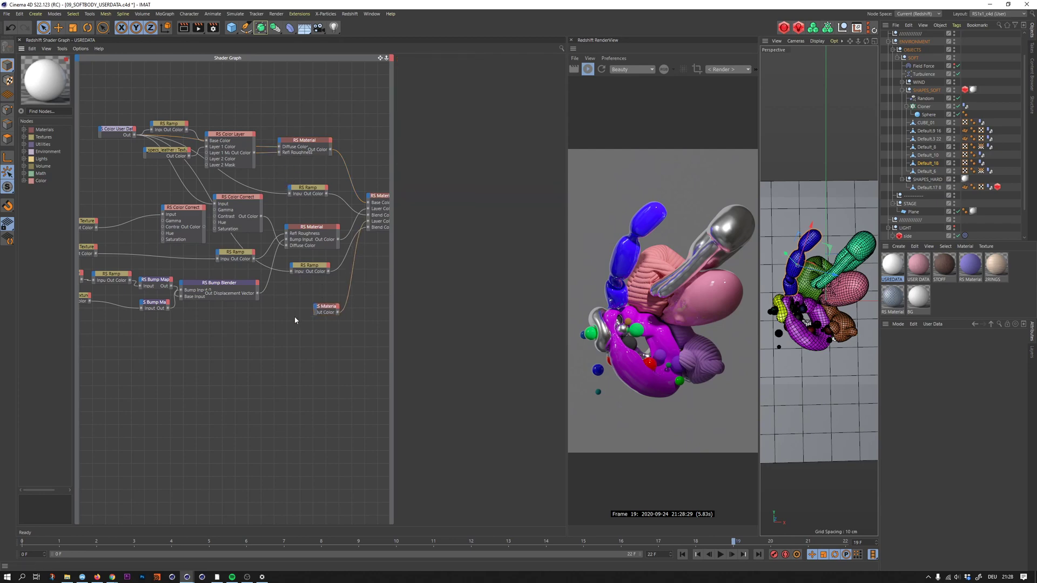
double_click(294, 317)
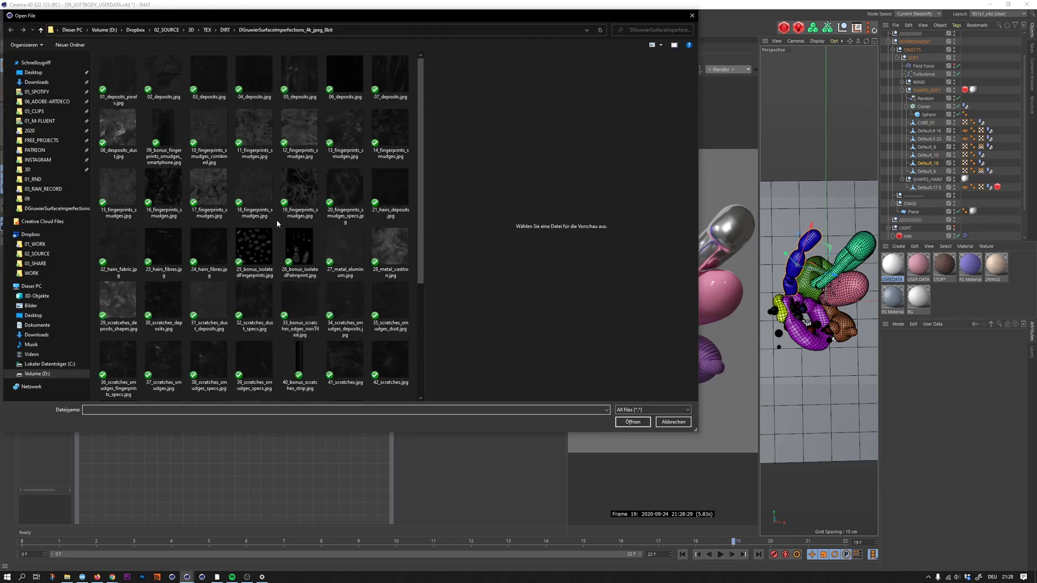
double_click(294, 149)
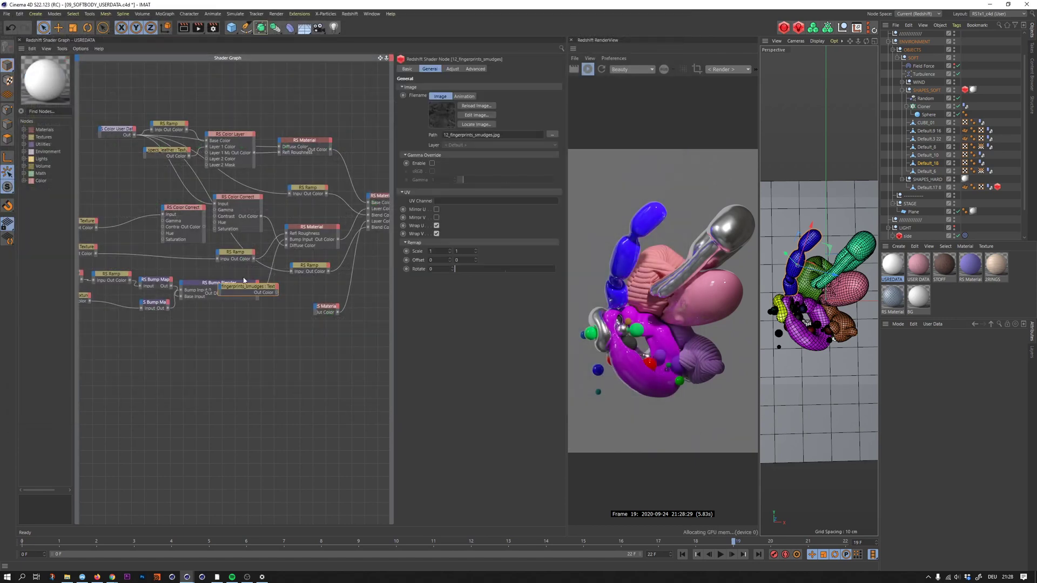
left_click_drag(257, 283, 276, 320)
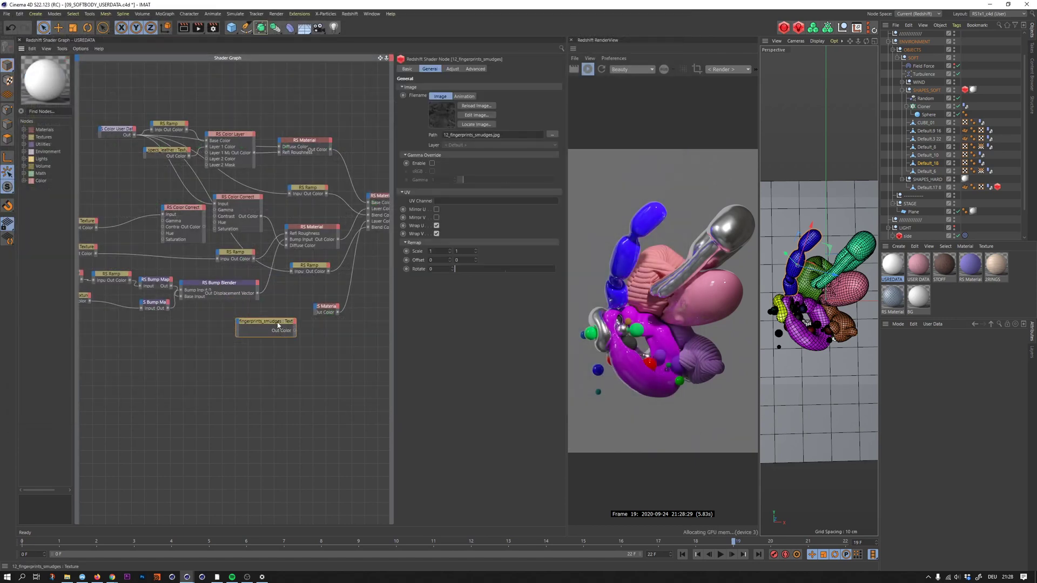
left_click_drag(296, 329, 319, 308)
mouse_move(353, 333)
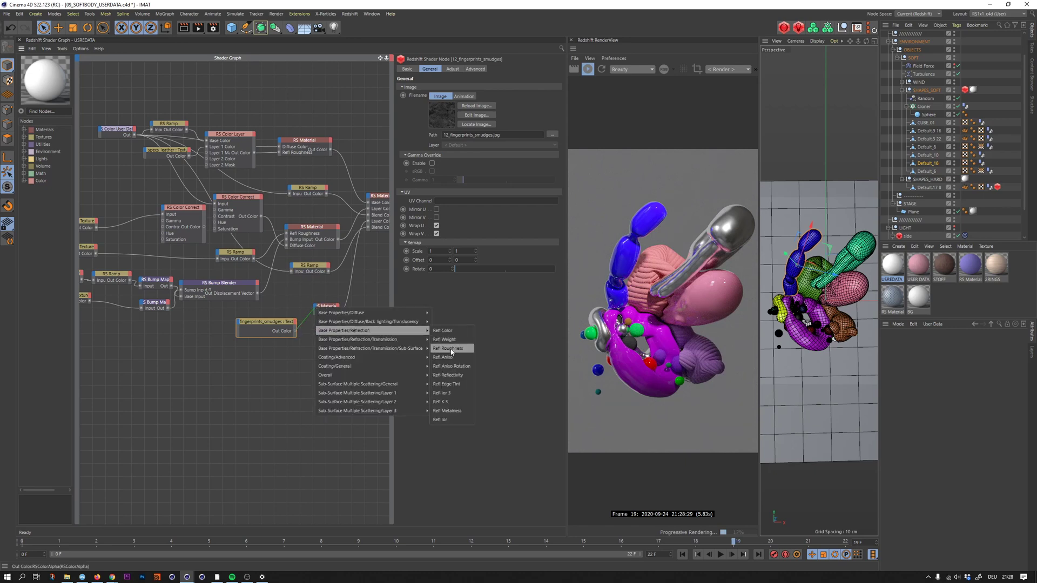
left_click(449, 348)
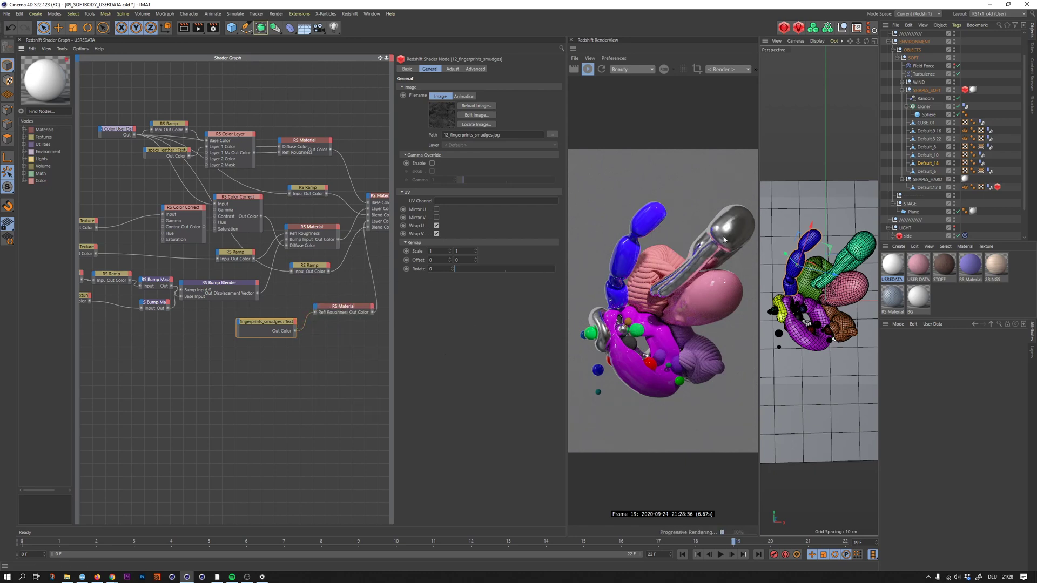
scroll(854, 254, "up", 8)
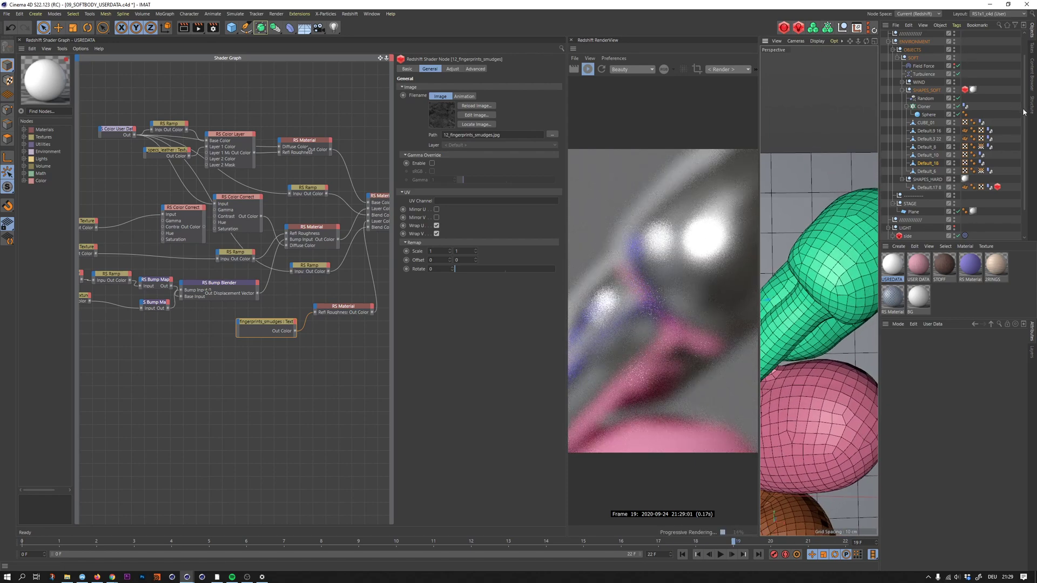
Step: Uncheck Bokeh Enabled on the close camera's Redshift tag and reframe the soft bodies
scroll(980, 64, "up", 2)
left_click(965, 51)
left_click(984, 344)
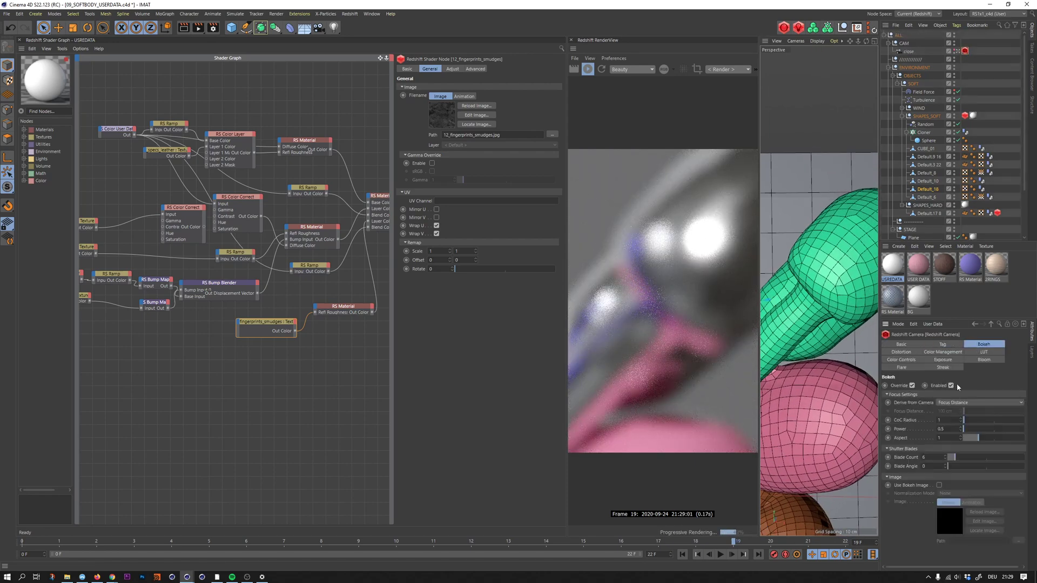
left_click(951, 386)
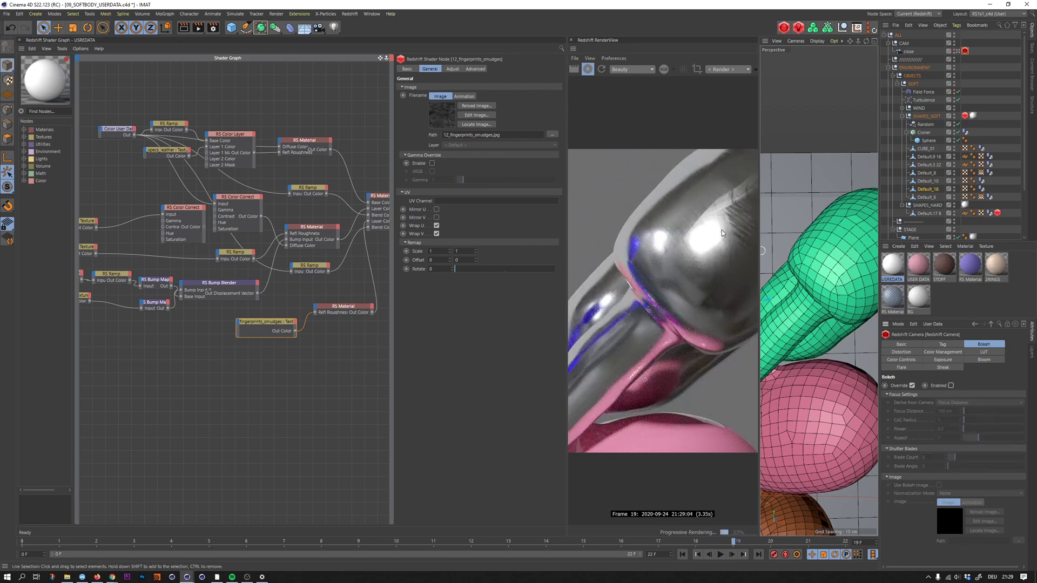
middle_click_drag(845, 304, 911, 230, "alt")
scroll(809, 301, "down", 8)
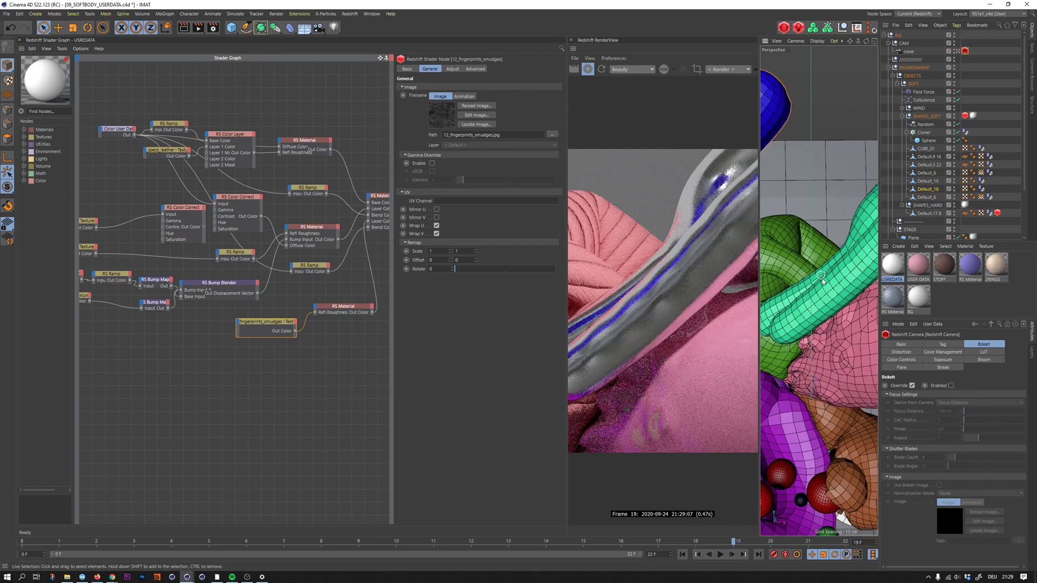
scroll(805, 294, "down", 6)
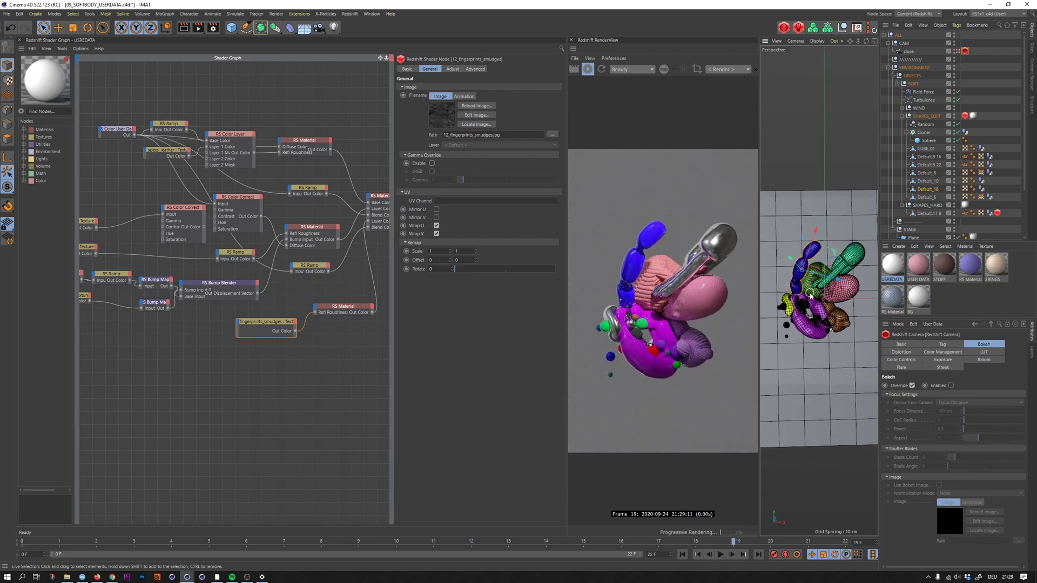
scroll(813, 292, "up", 3)
left_click(903, 116)
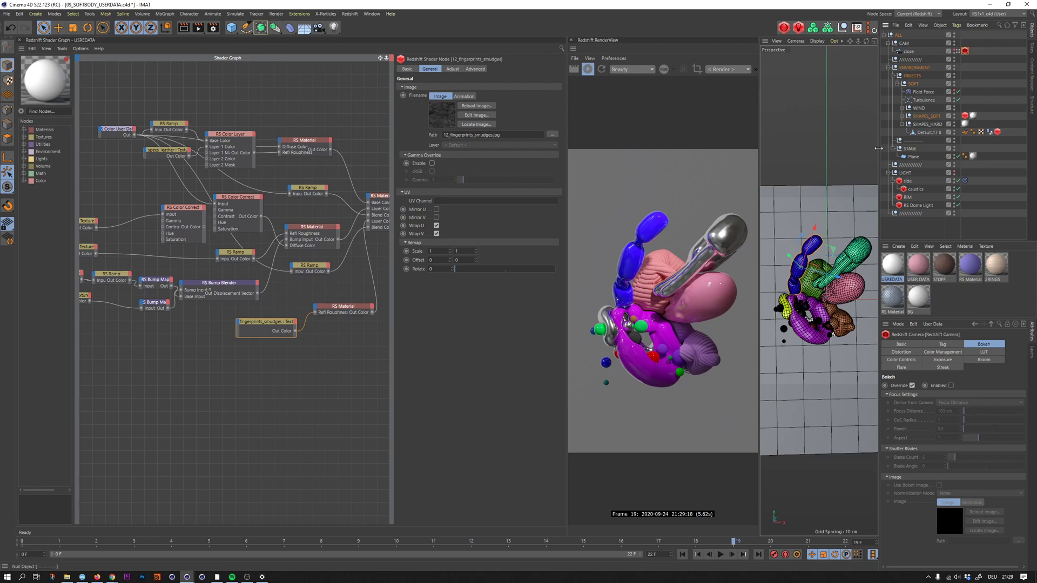
Step: Select all SHAPES_SOFT children and apply RandomColor > Assign random color
left_click(902, 116)
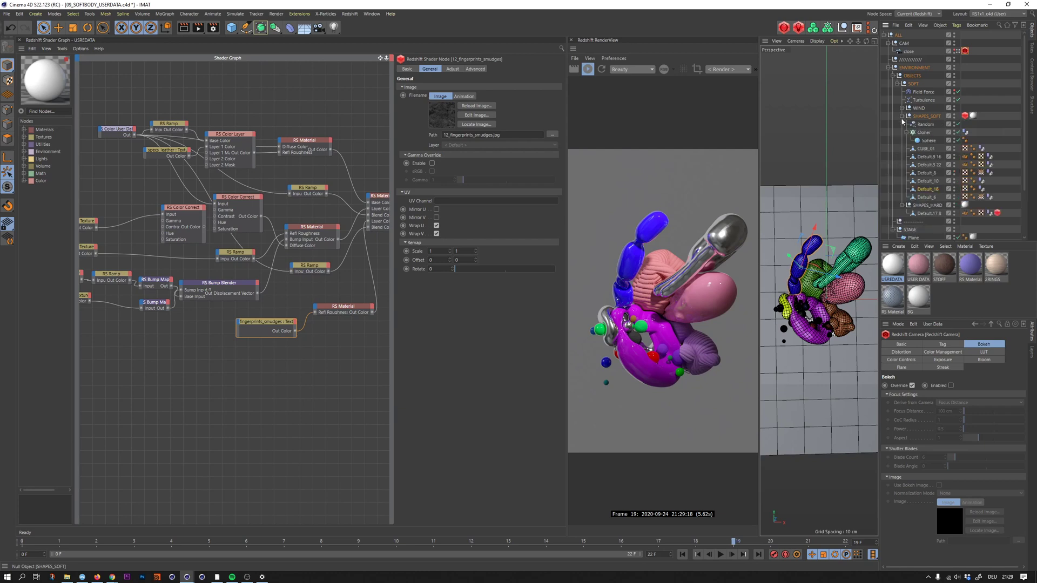
left_click_drag(899, 123, 938, 220)
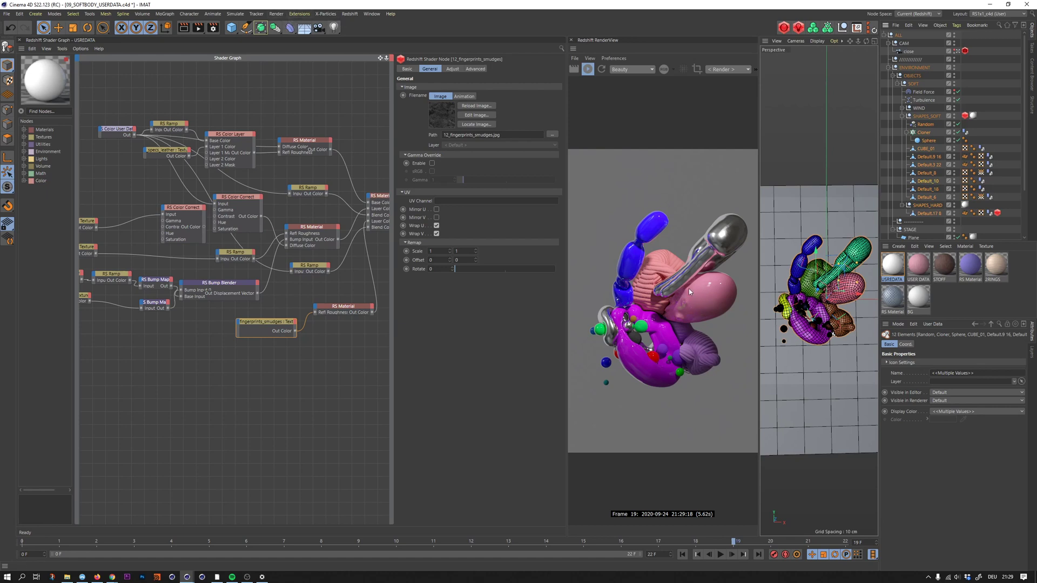
left_click(302, 14)
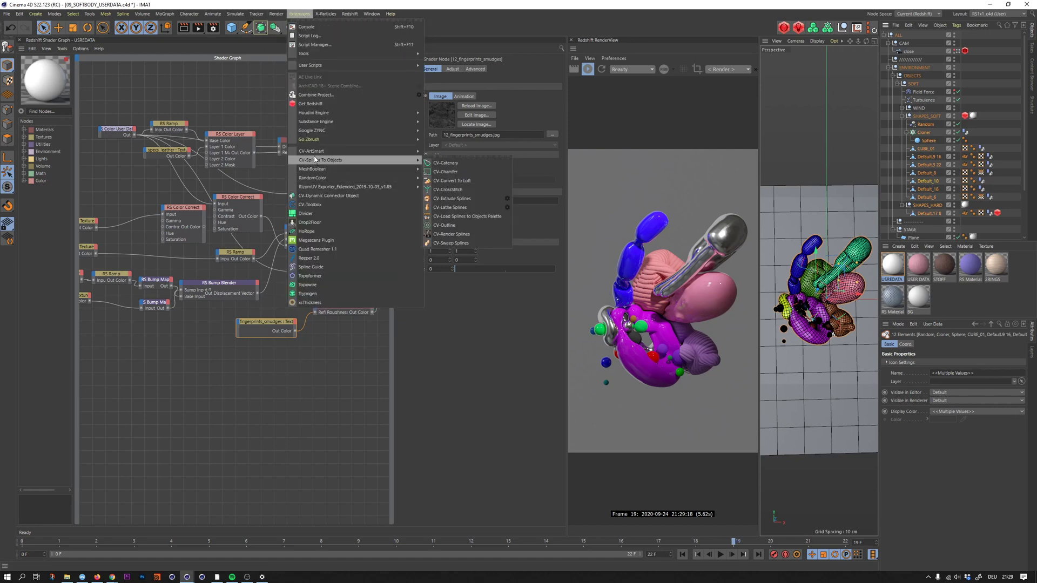
mouse_move(315, 178)
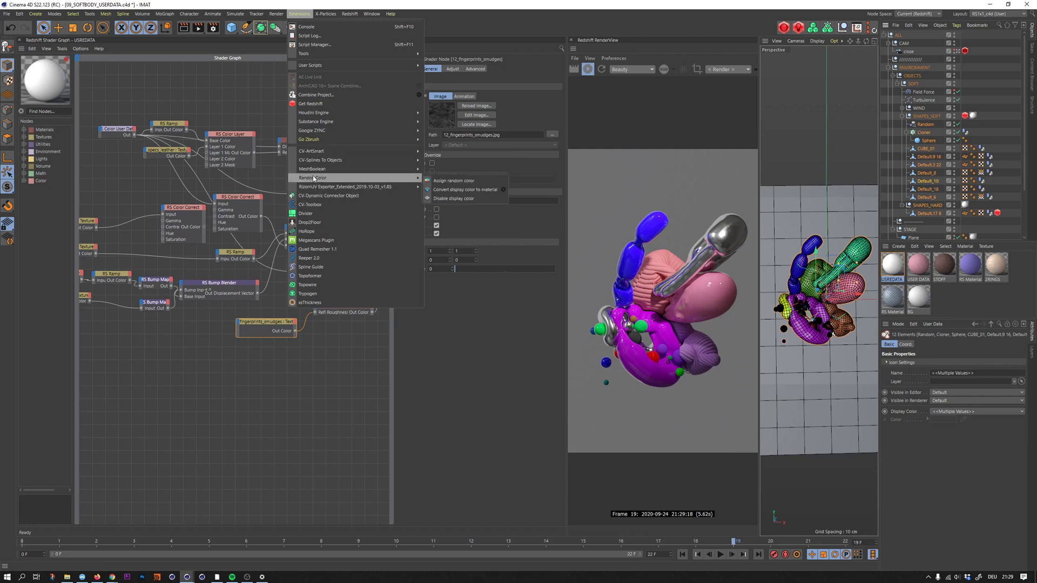
left_click(454, 181)
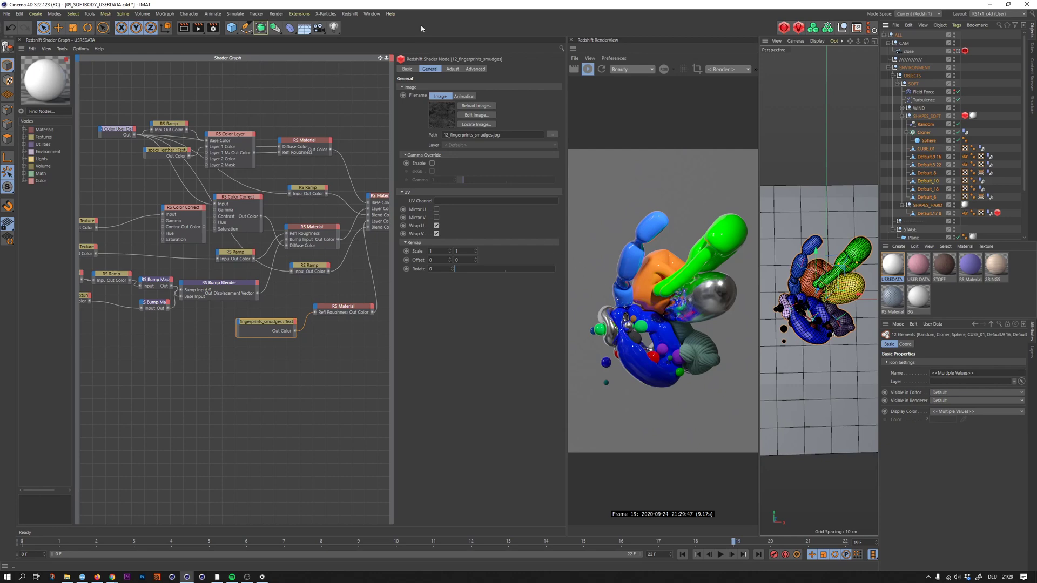
Step: Open the scene file 09_SOFTBODY_USERDATA_0001.c4d
key("ctrl+o")
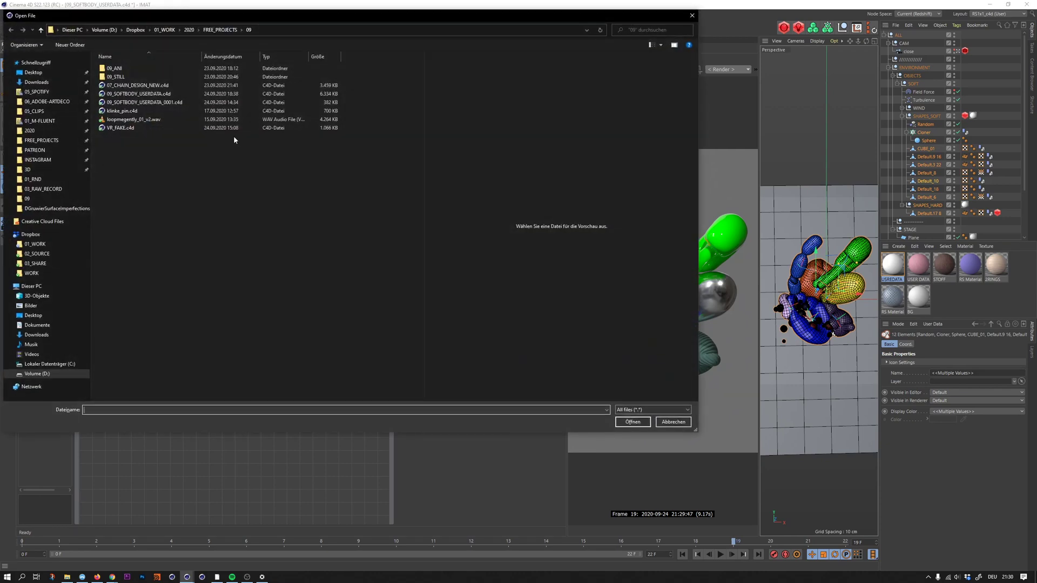
left_click(153, 105)
key("Return")
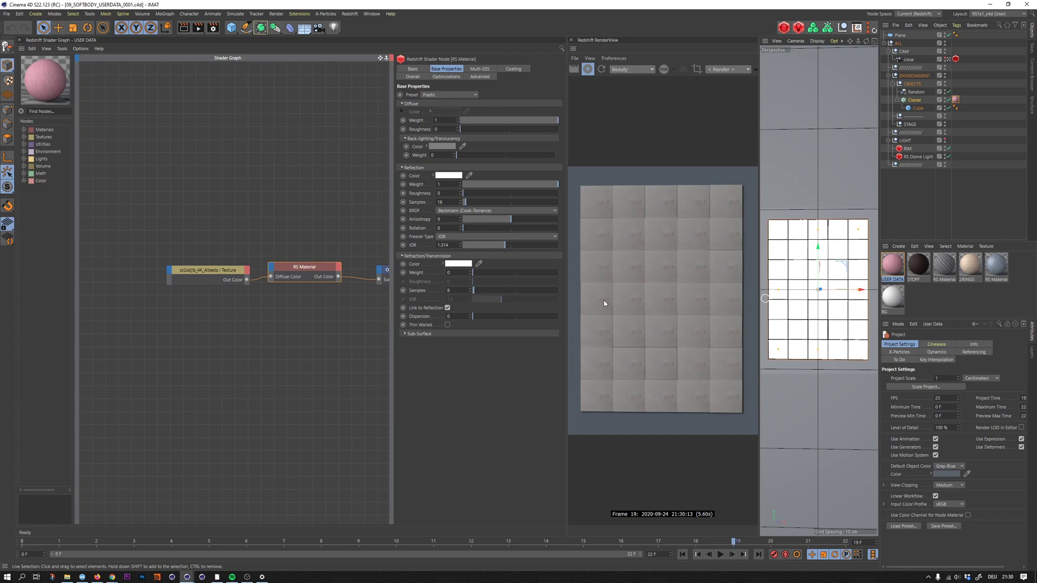
Step: Point the albedo Texture node's Filename to TEX/uv_test.jpg
left_click(208, 273)
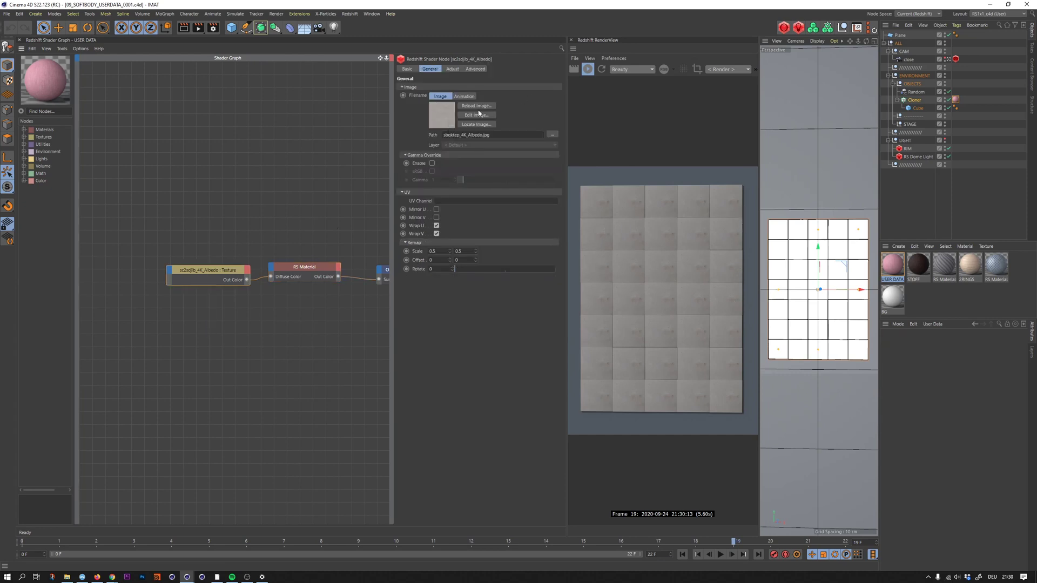
left_click(553, 135)
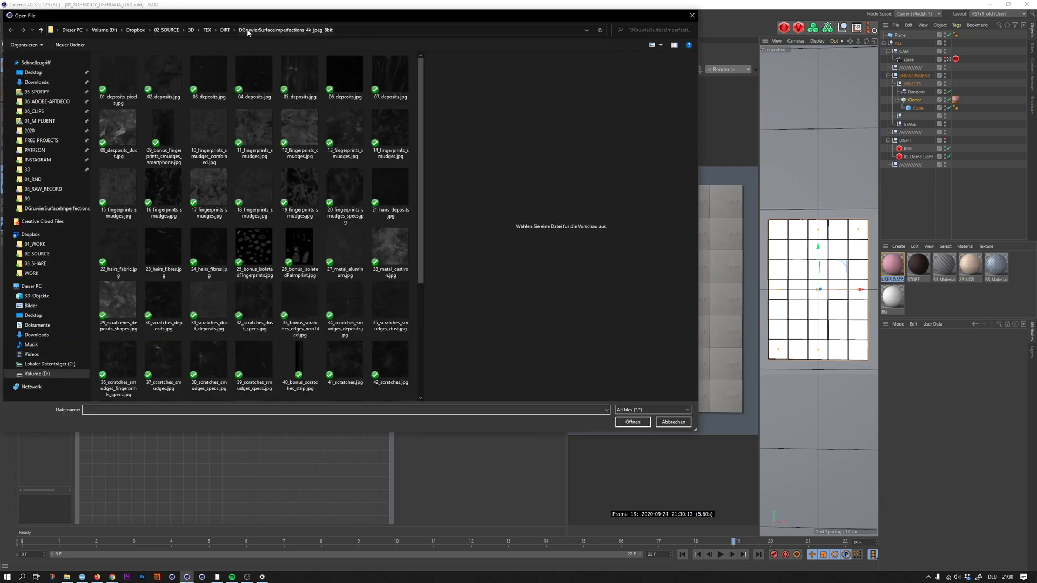
left_click(200, 29)
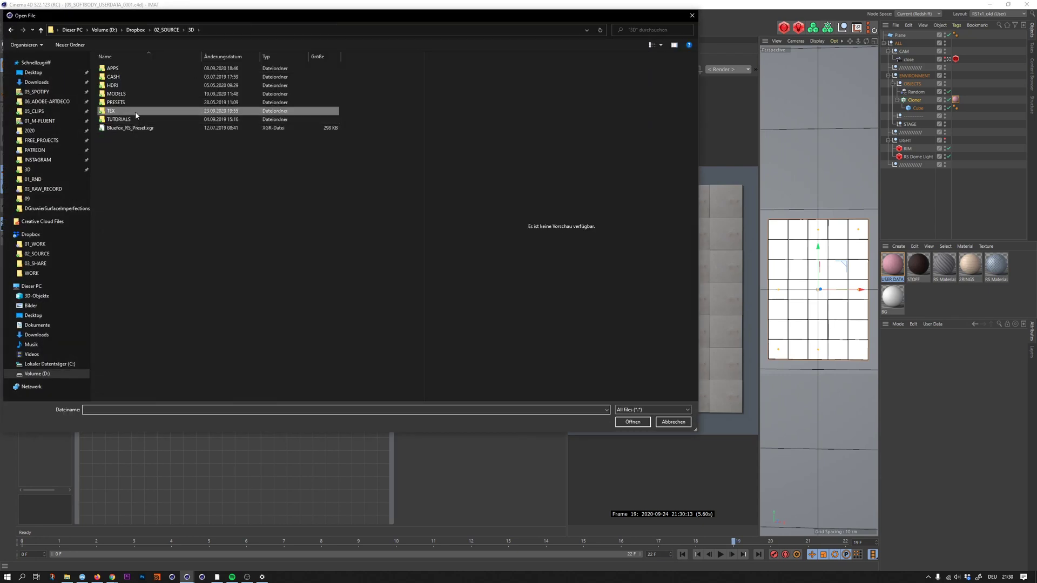
double_click(118, 195)
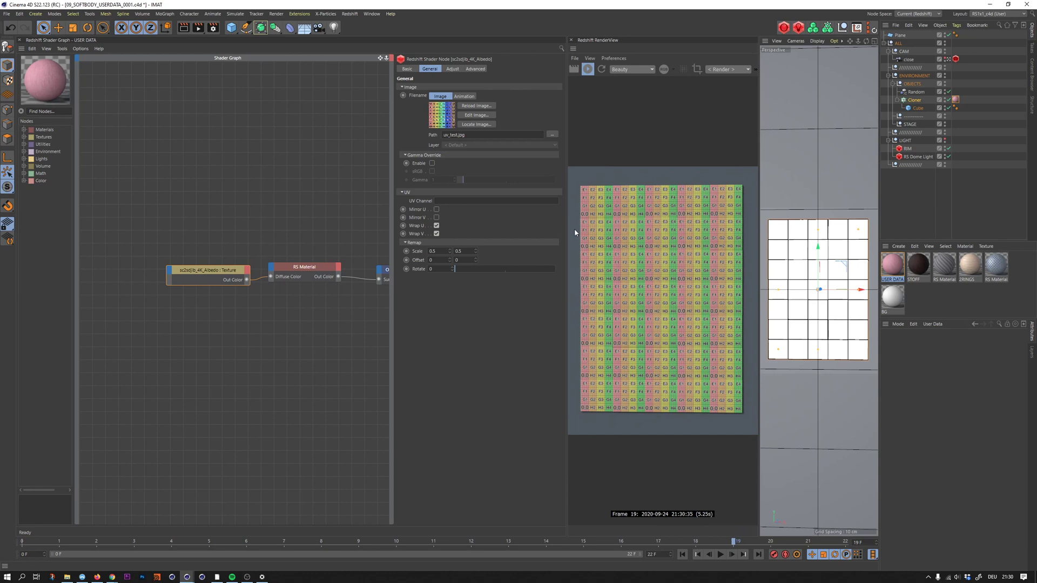
Step: Set the Cube's Size X and Size Y to 9 cm
left_click(918, 108)
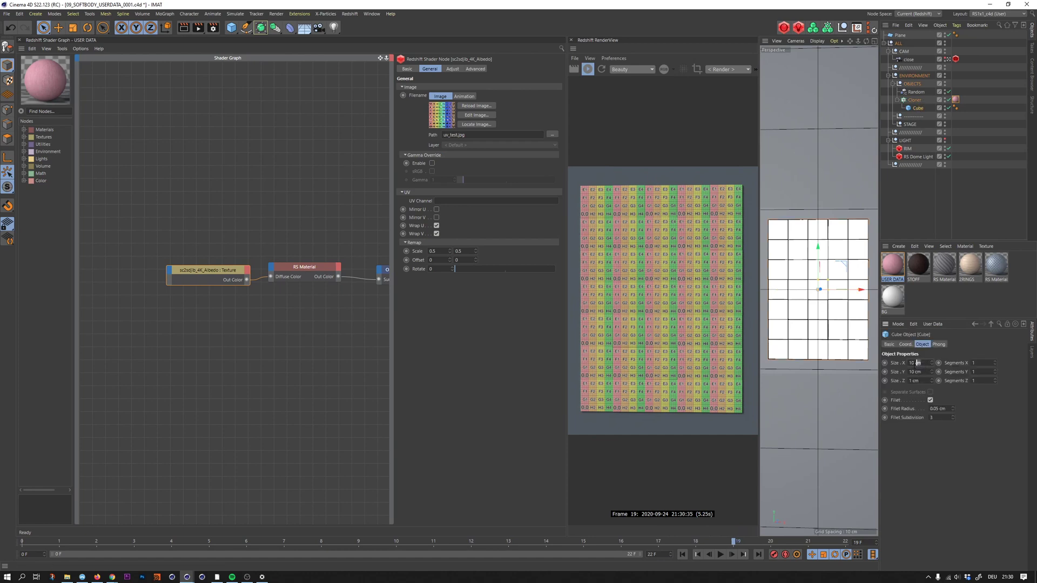
type("9")
key("Tab")
type("9")
key("Return")
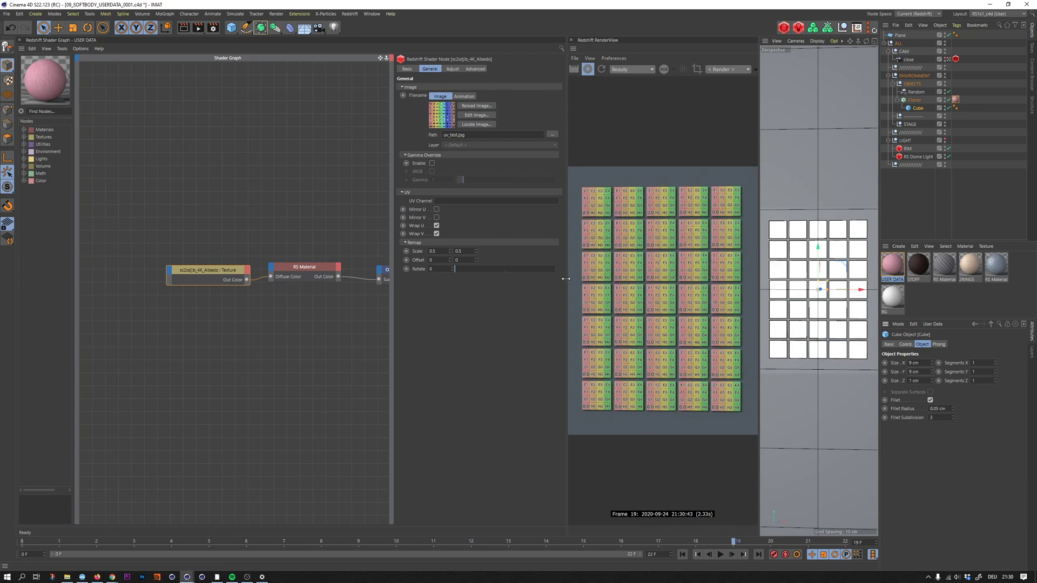
Step: Widen the render view and clear space in the node graph
left_click_drag(565, 280, 509, 282)
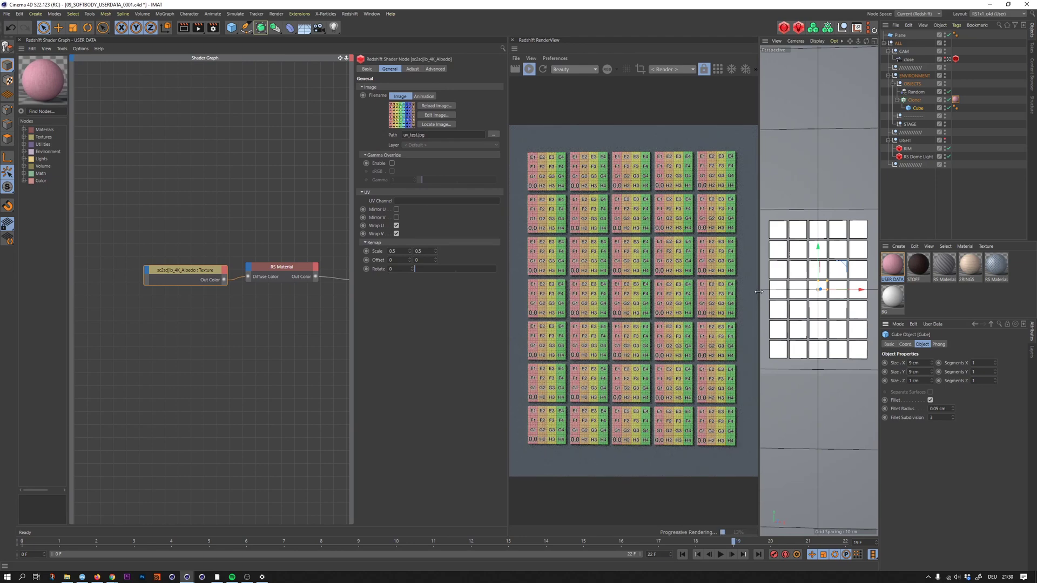
left_click_drag(759, 292, 777, 290)
left_click(245, 203)
middle_click_drag(287, 205, 259, 167)
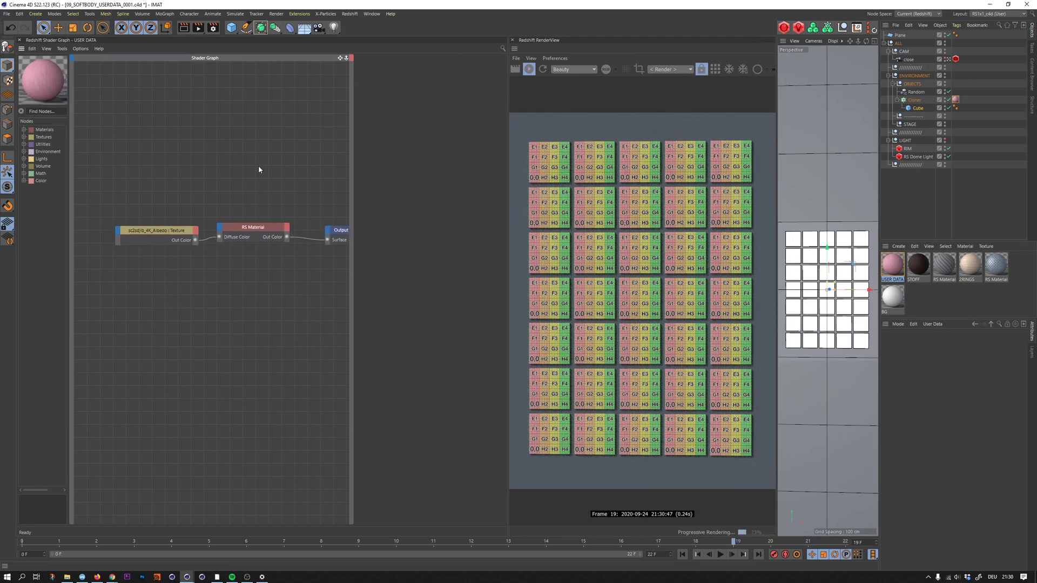
Step: Add an RS Color User Data node reading RSGeomIDColor, connected to the output surface
key("Tab")
type("co")
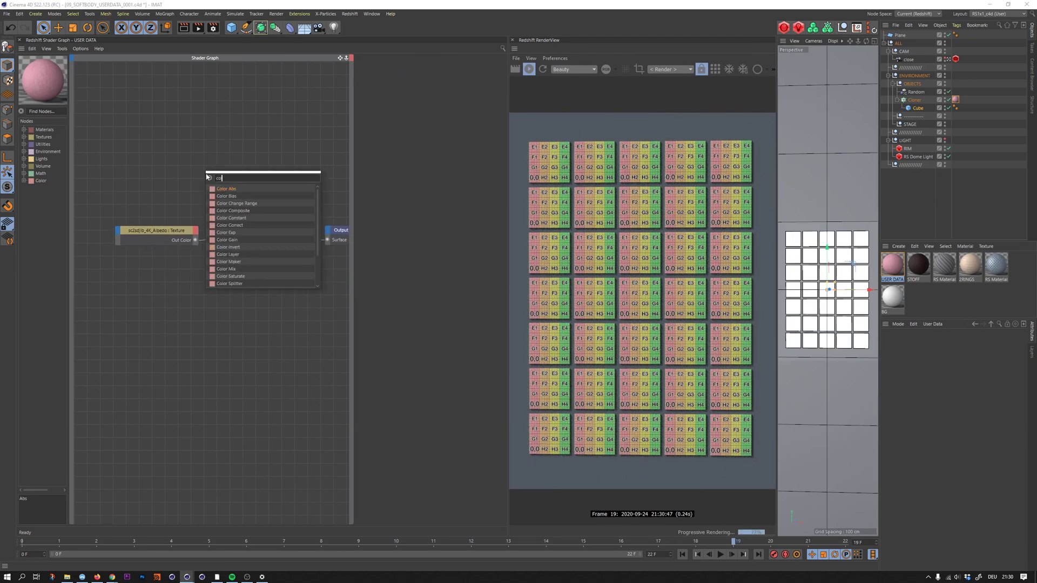
type("lor u")
key("Return")
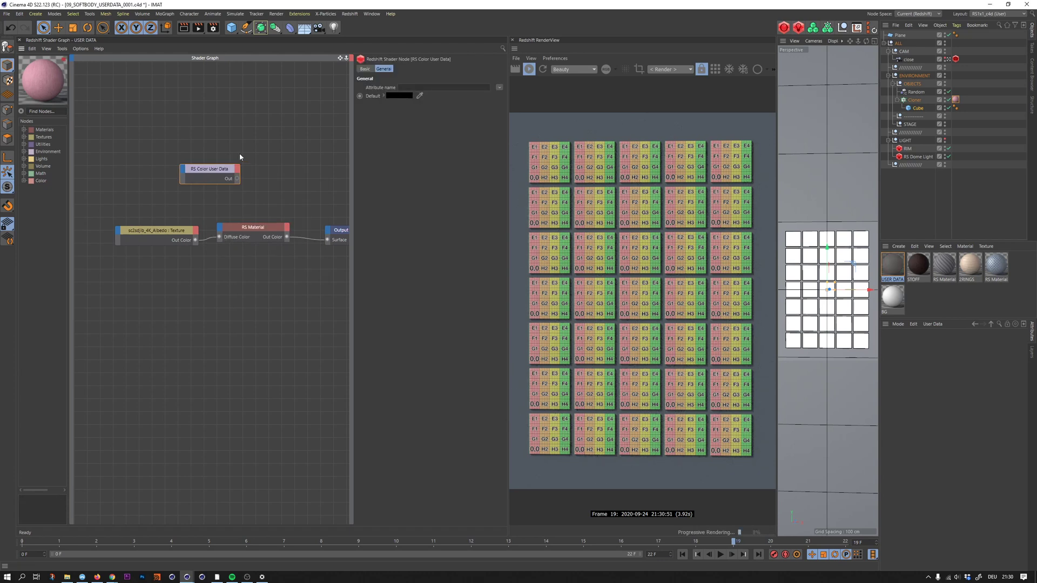
left_click_drag(212, 175, 145, 190)
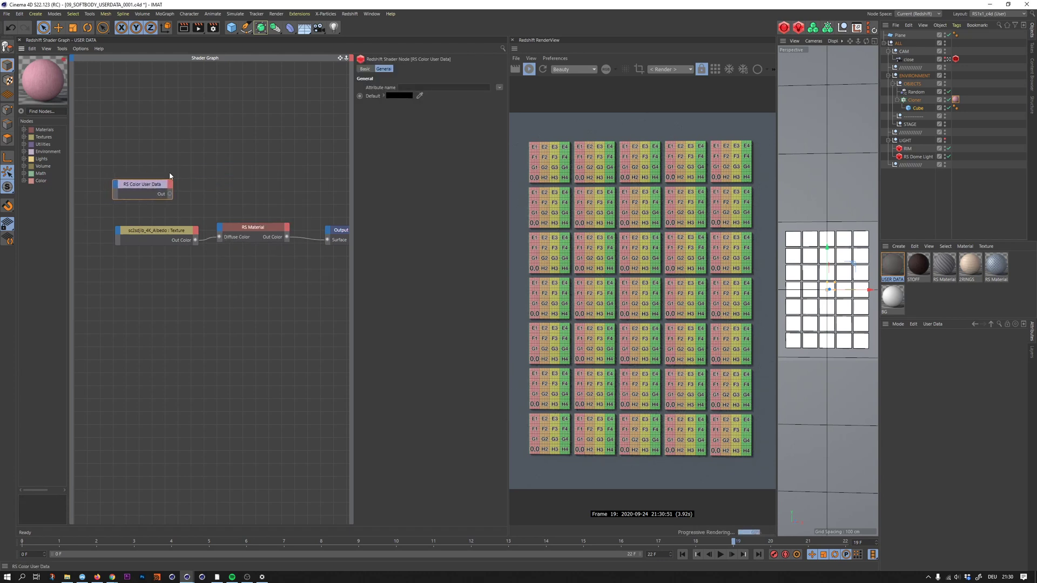
key("o")
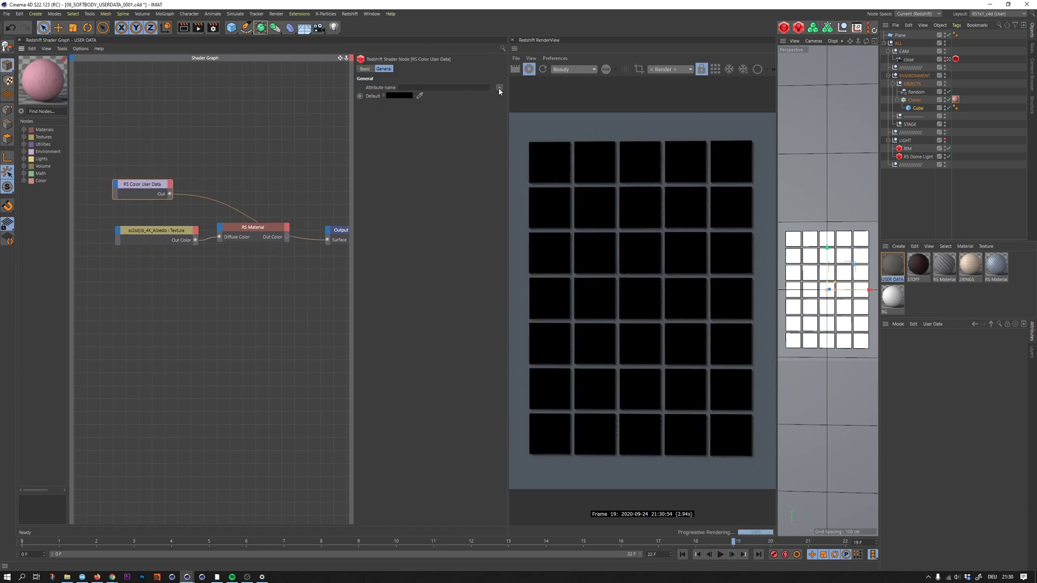
left_click(499, 87)
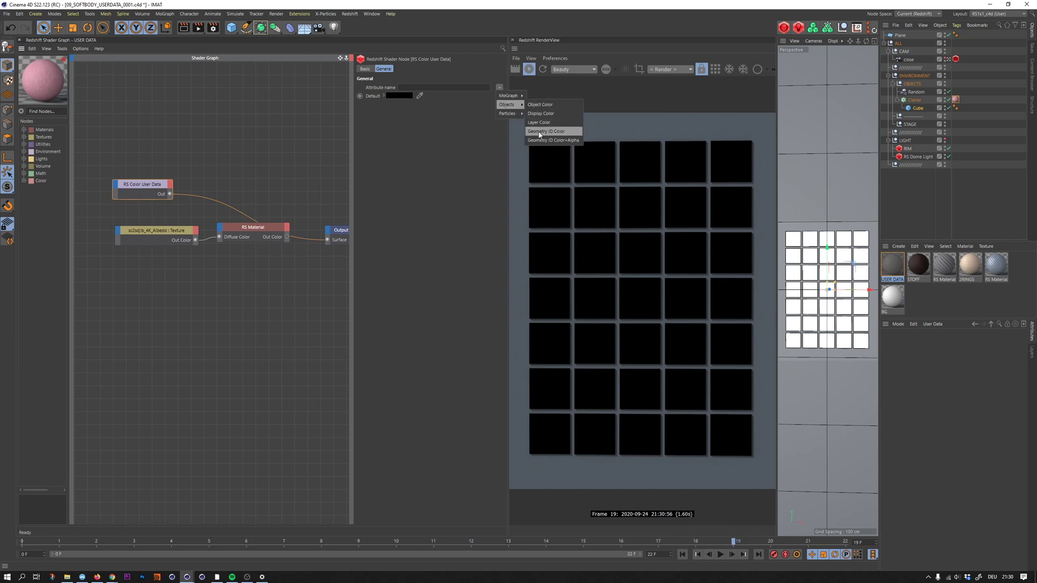
left_click(537, 131)
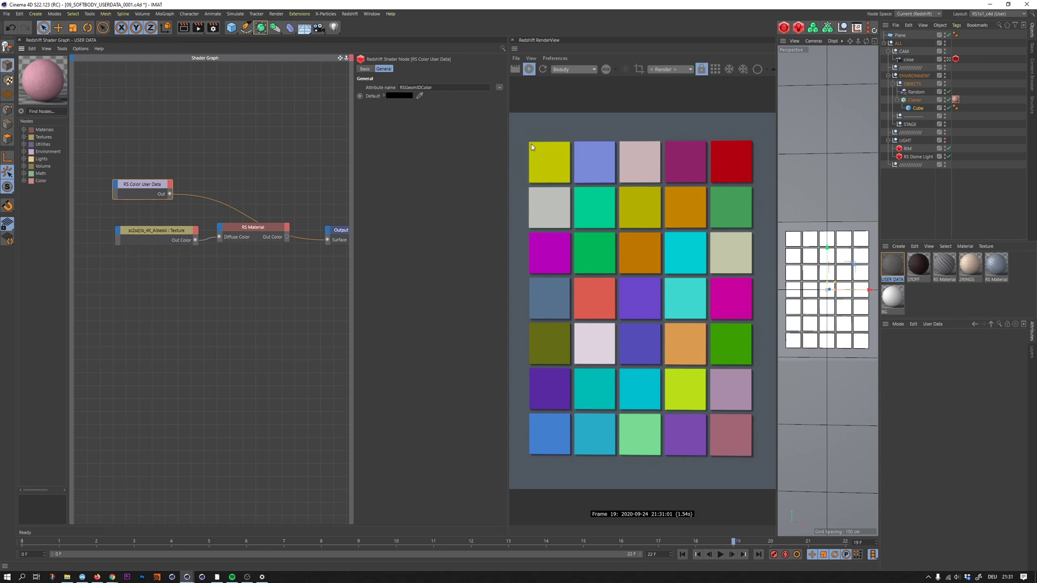
scroll(237, 152, "down", 1)
middle_click_drag(207, 155, 299, 147, "alt")
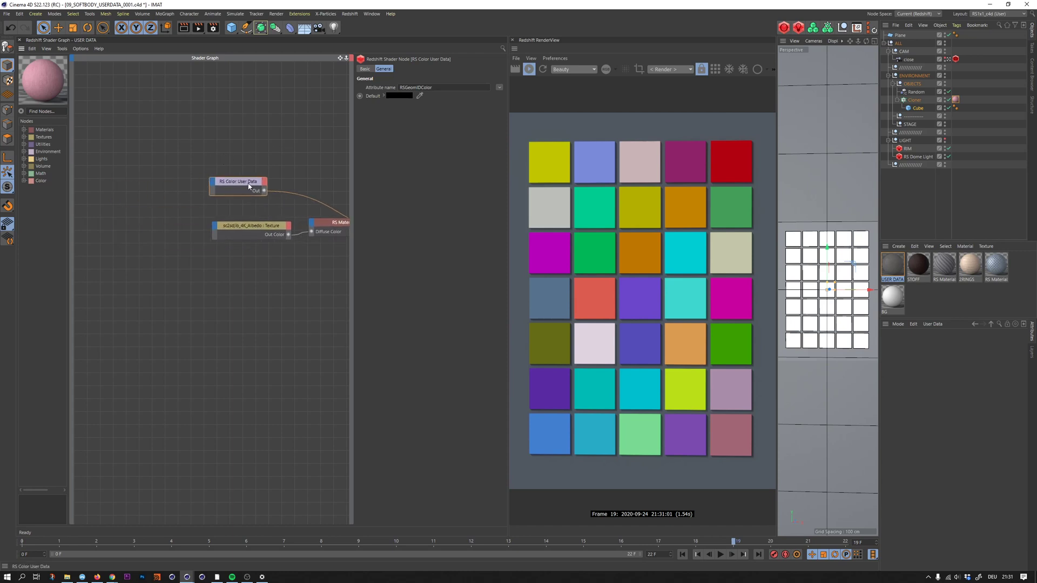
Step: Add an RS Ramp beside RS Color User Data and feed the user data colour into its Input
left_click_drag(251, 183, 161, 184)
left_click(192, 153)
key("shift+c")
type("ramp")
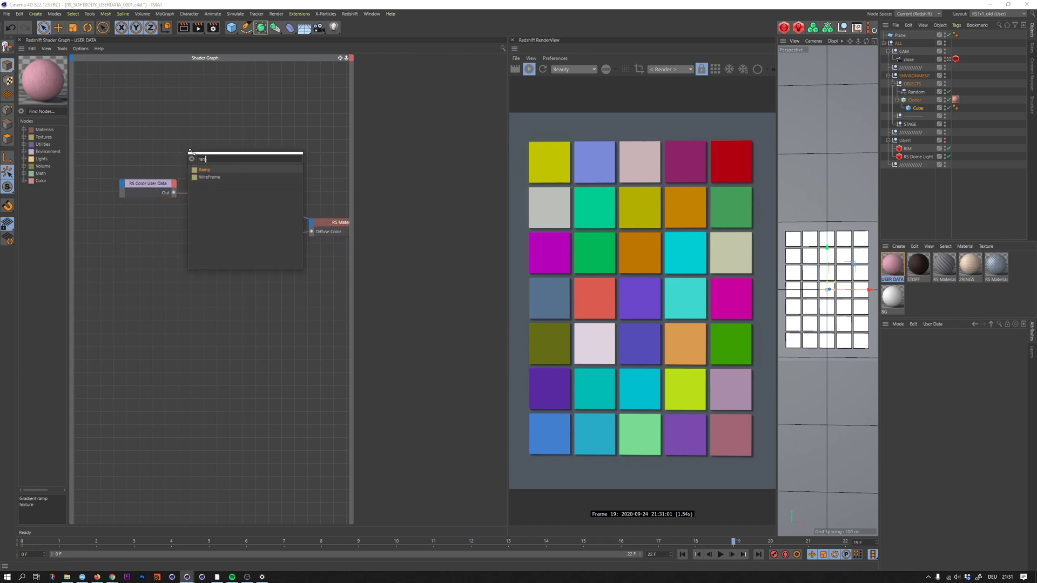
key("Return")
left_click_drag(183, 156, 215, 187)
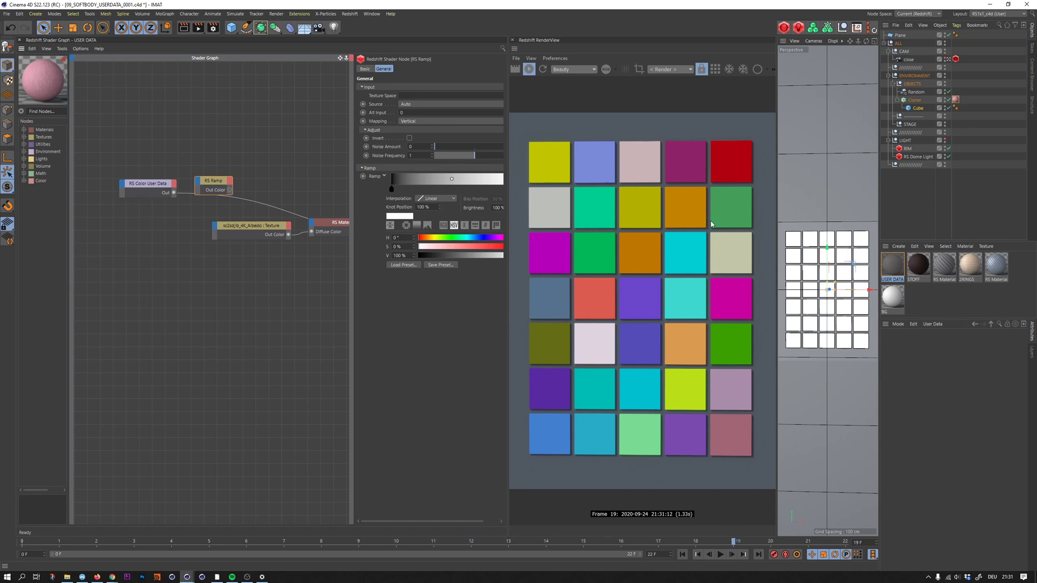
left_click_drag(174, 193, 238, 186)
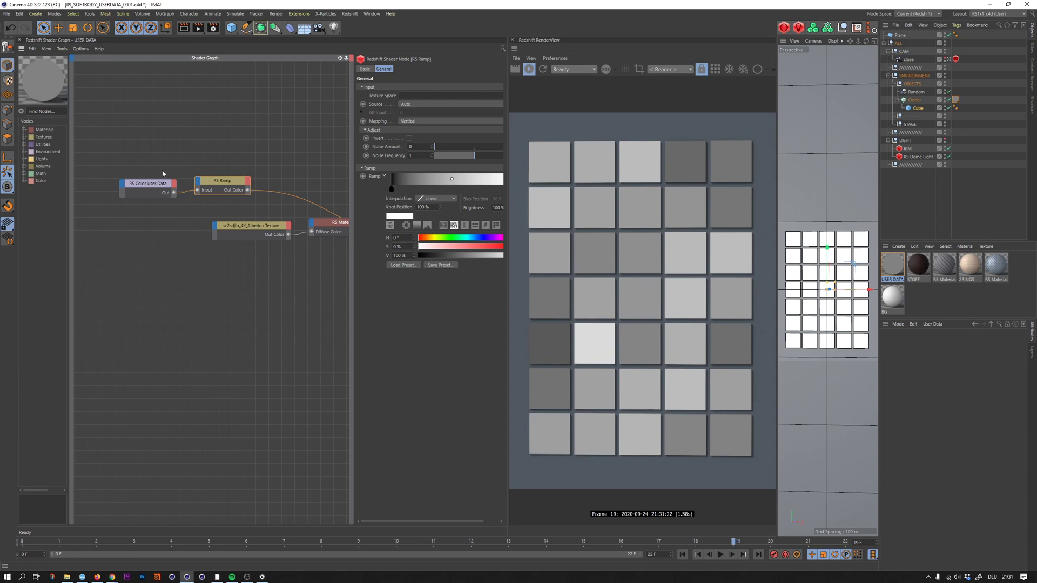
Step: Move the Color User Data and ramp nodes down-left and select the albedo texture node
left_click_drag(139, 163, 124, 235)
left_click(215, 178)
left_click_drag(228, 196, 223, 242)
middle_click_drag(235, 207, 236, 186)
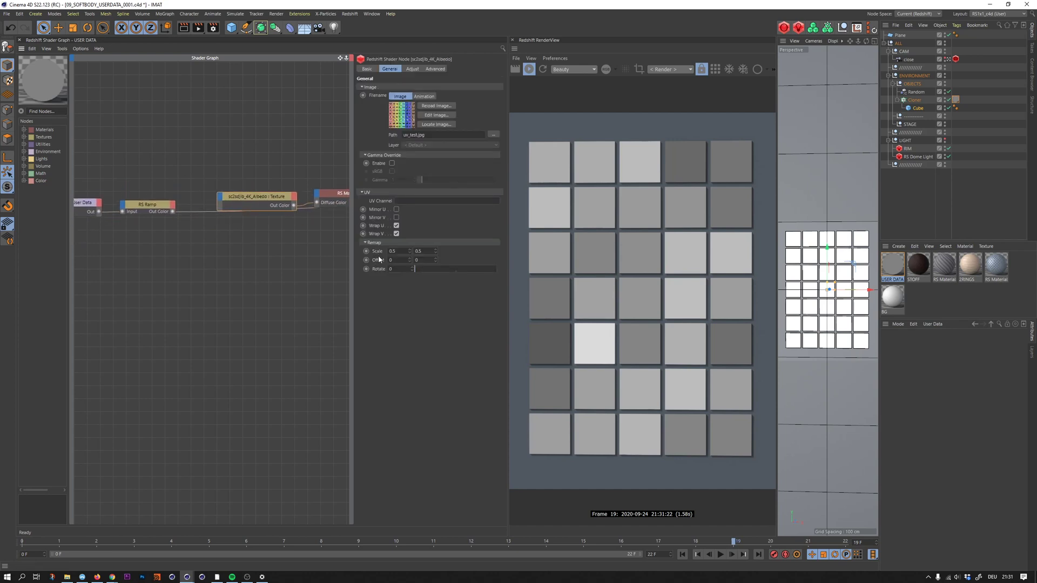
Step: Add an RS Change Range node fed by the Ramp's Out Color, driving the albedo texture's Scale
left_click(157, 181)
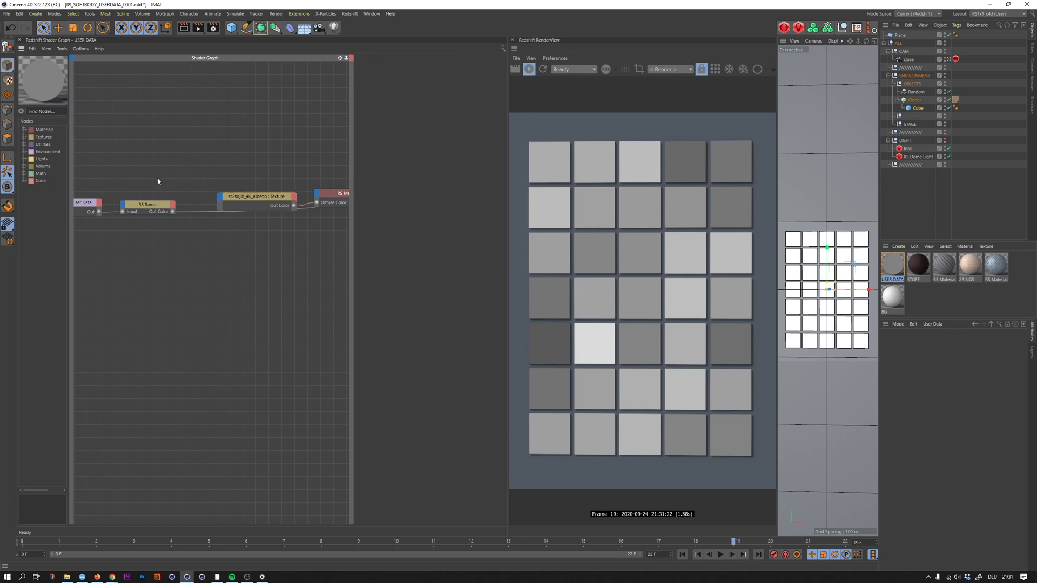
key("Tab")
type("c")
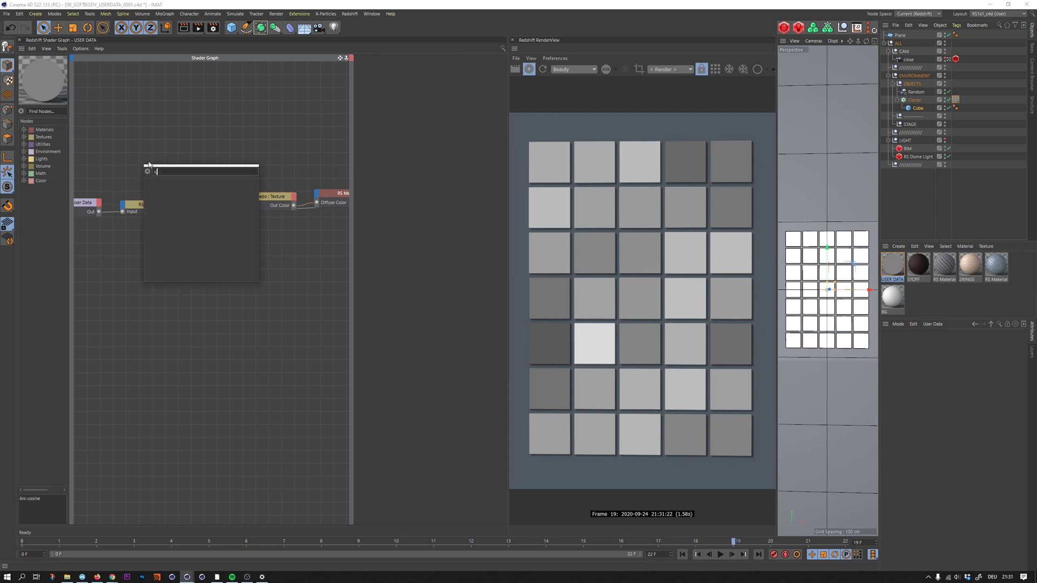
type("hange")
key("Return")
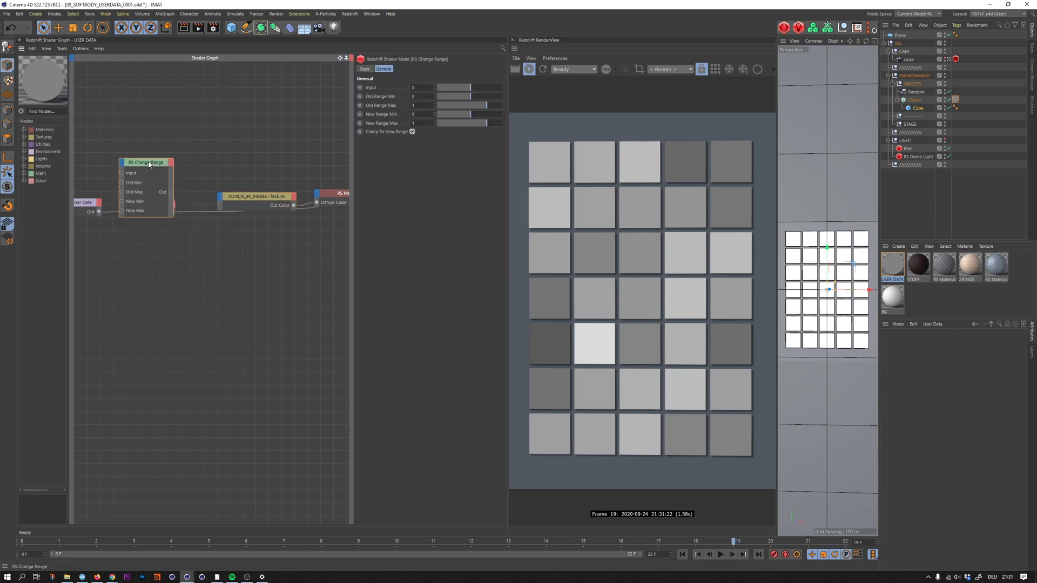
left_click_drag(146, 161, 194, 222)
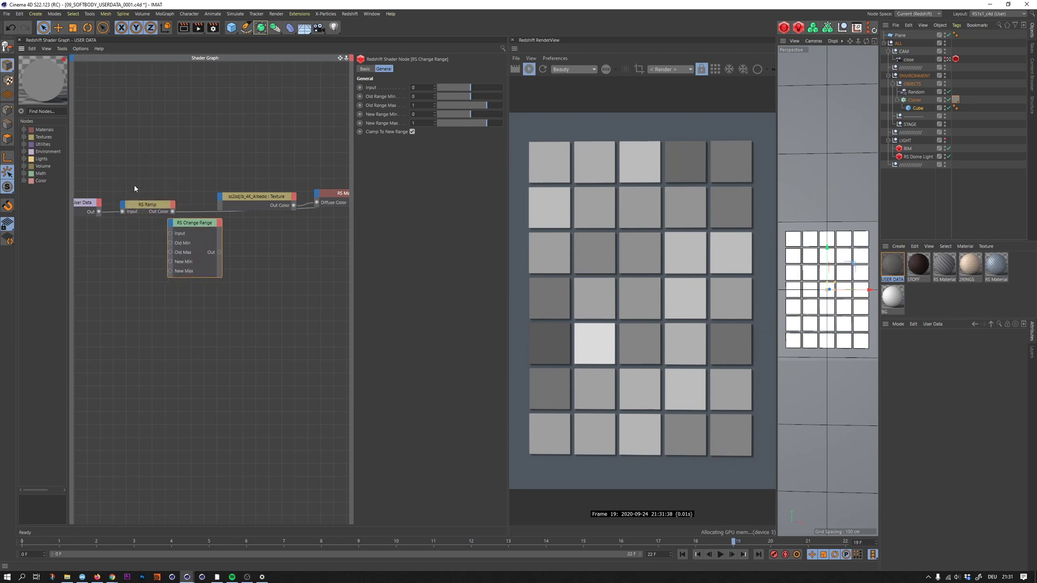
middle_click_drag(138, 187, 175, 187)
left_click_drag(181, 193, 261, 199)
mouse_move(286, 221)
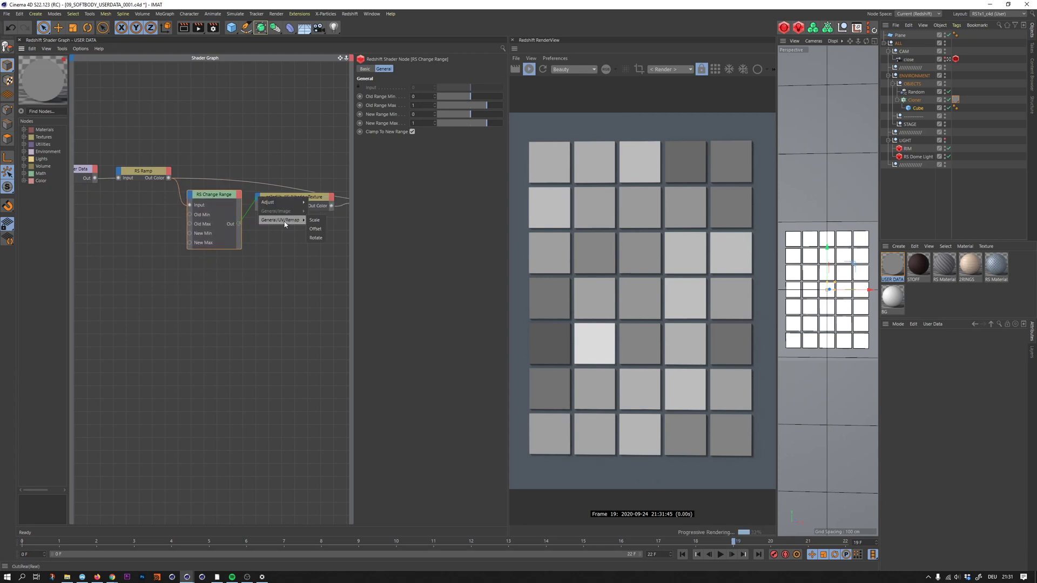
left_click(318, 221)
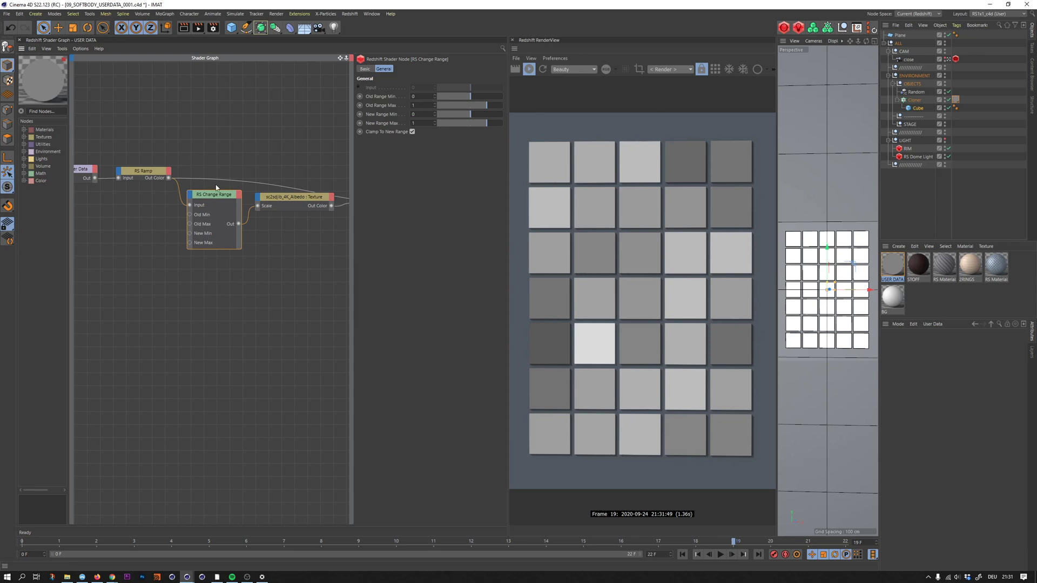
Step: Compare the texture remap and Change Range settings, then drag the ramp's dark knot to about 56%
left_click(288, 196)
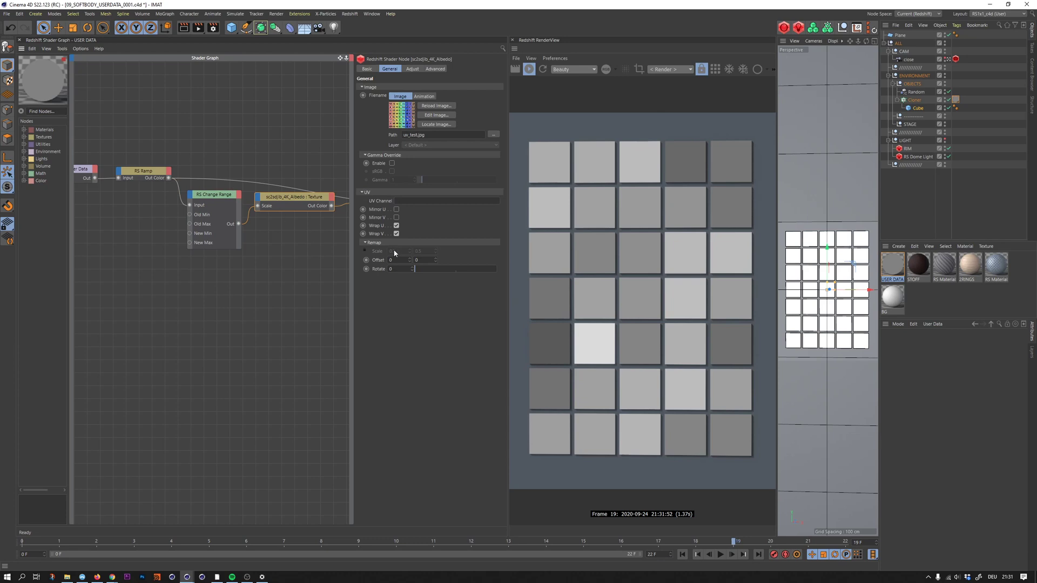
left_click(221, 194)
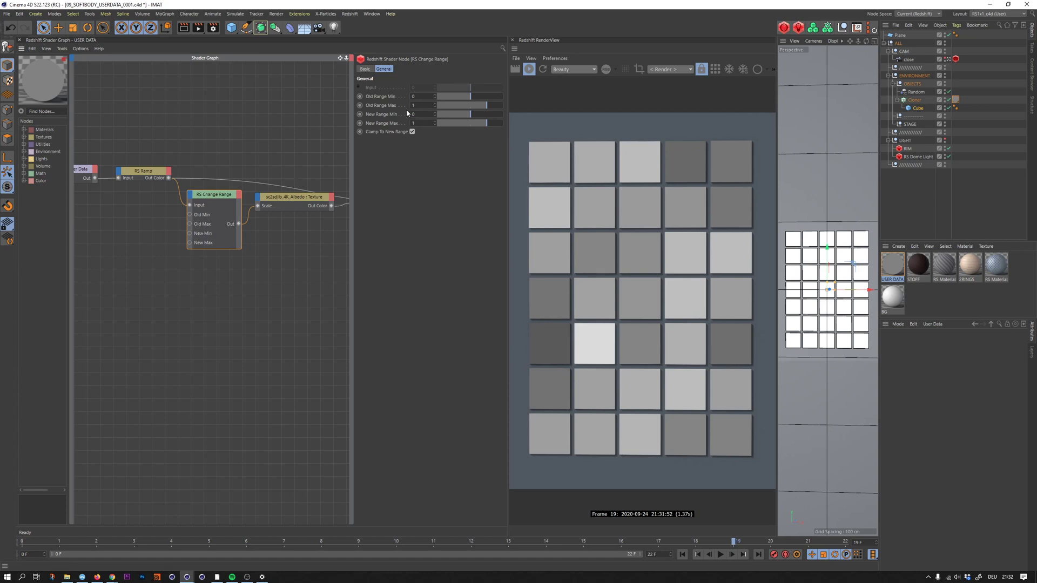
left_click(279, 202)
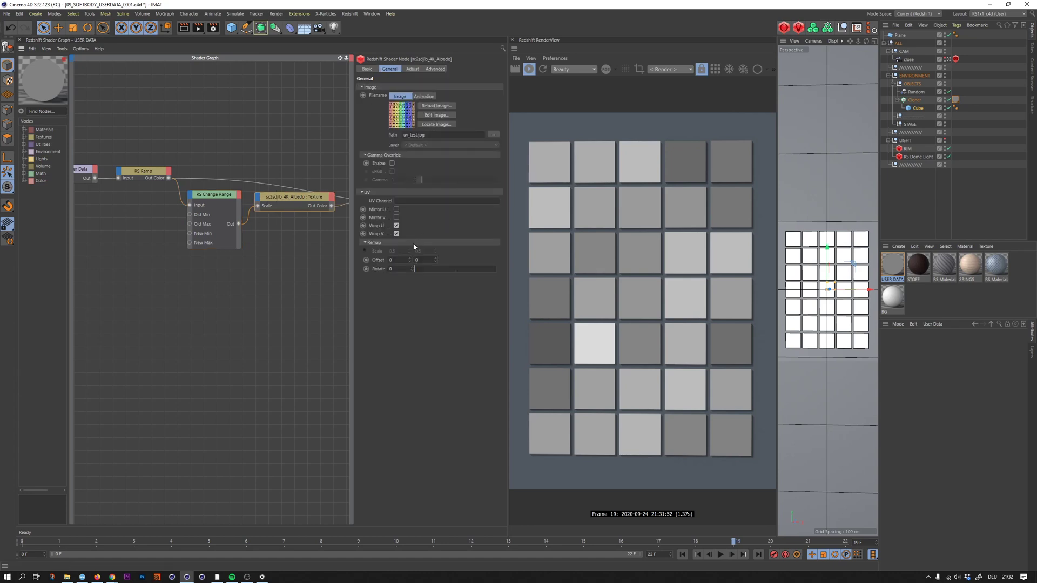
left_click(206, 224)
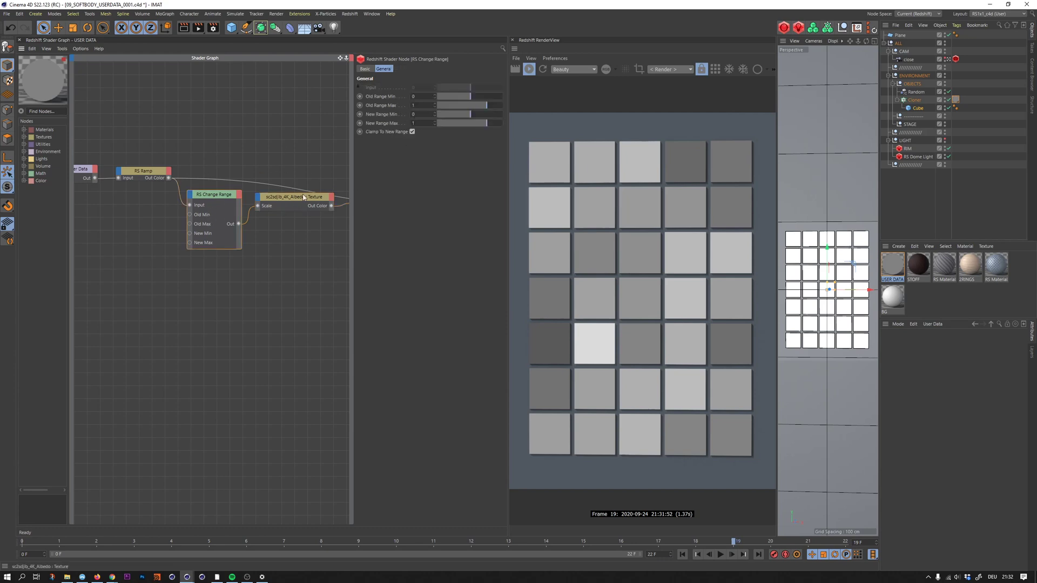
middle_click_drag(293, 168, 257, 152)
left_click(264, 181)
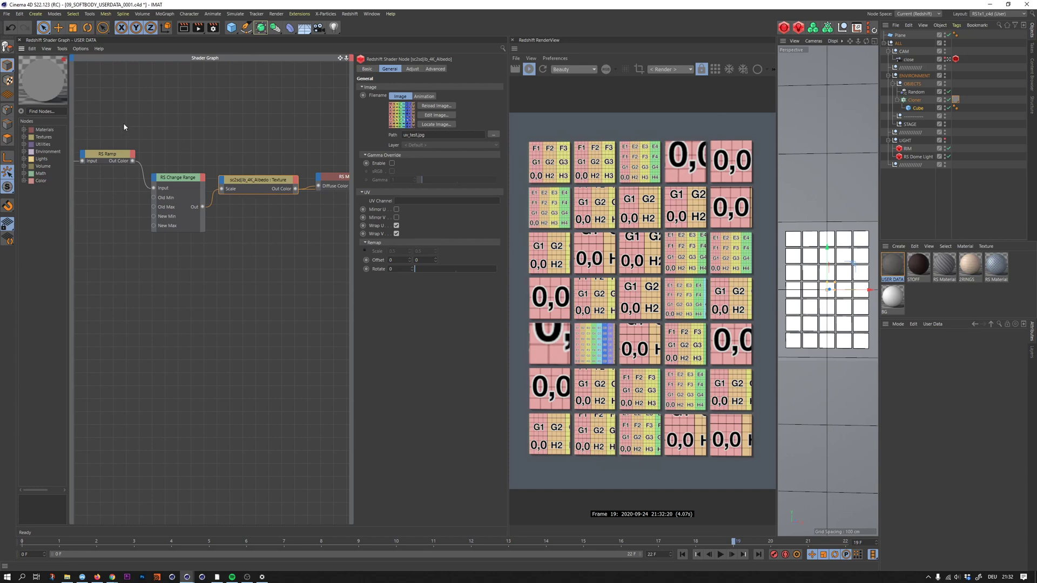
left_click(107, 154)
left_click_drag(394, 192, 459, 192)
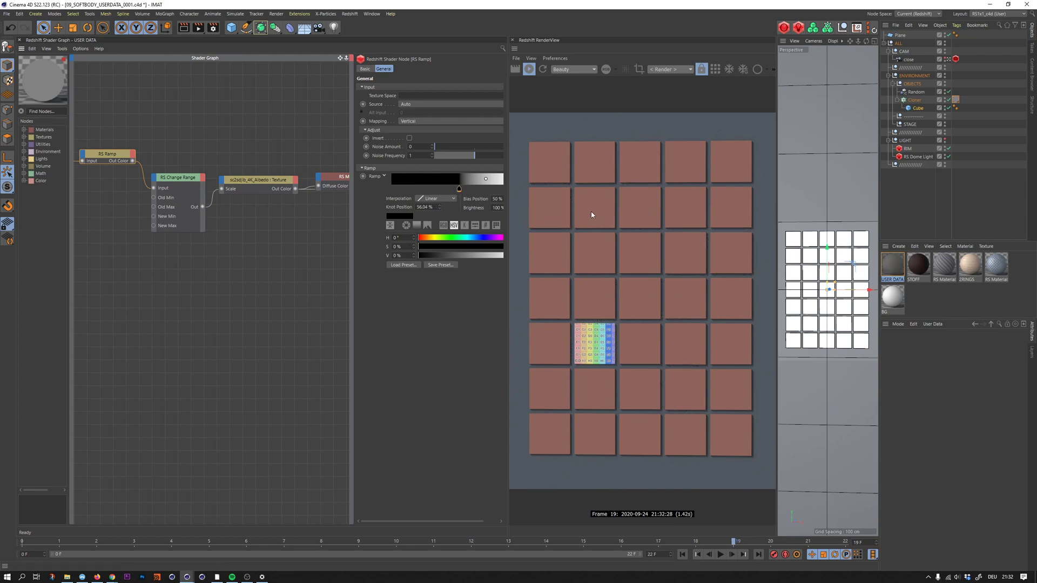
Step: Return the ramp's dark knot to about 2.7% and set Change Range New Range Min to 0.3
left_click_drag(459, 190, 371, 187)
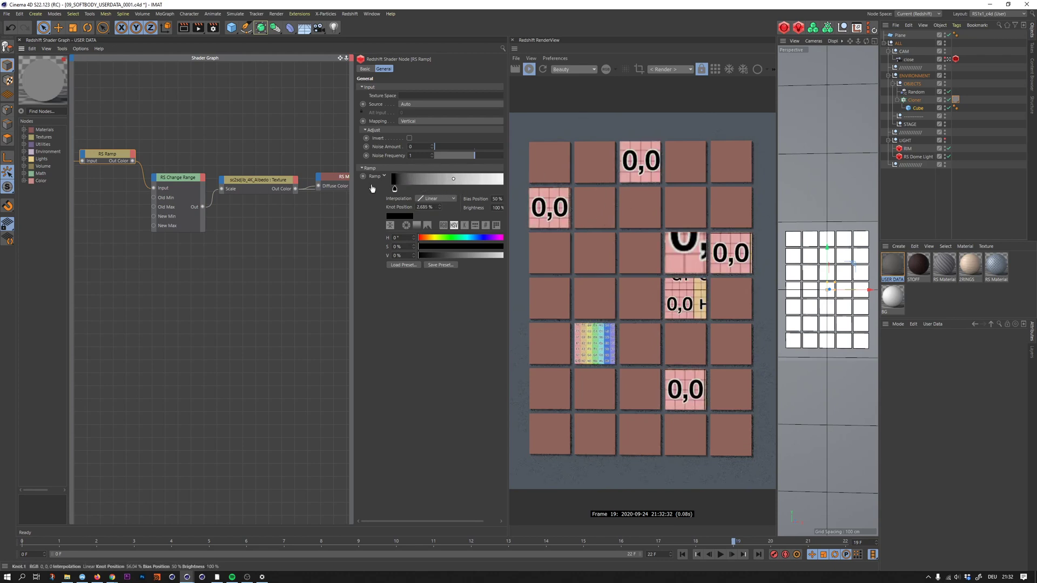
left_click(178, 178)
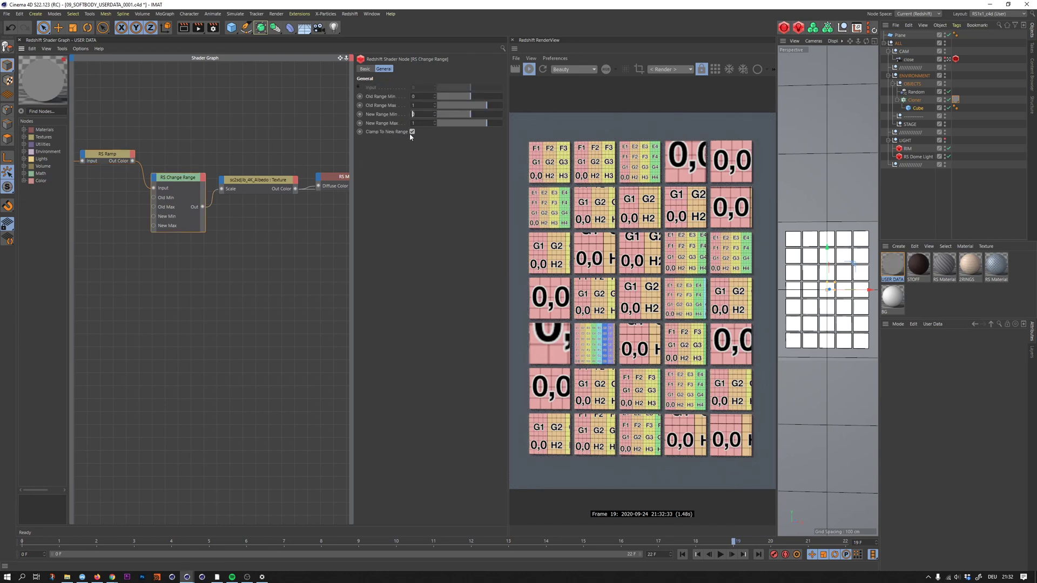
type(".3")
key("Tab")
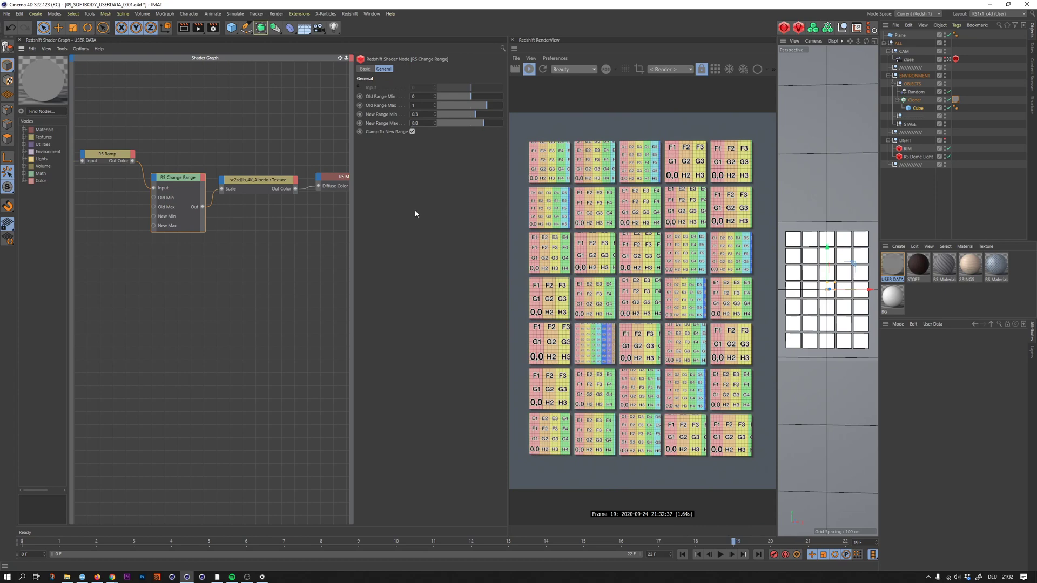
Step: Set Change Range New Range Max to 1 and re-enter New Range Min as 0.3
left_click(257, 180)
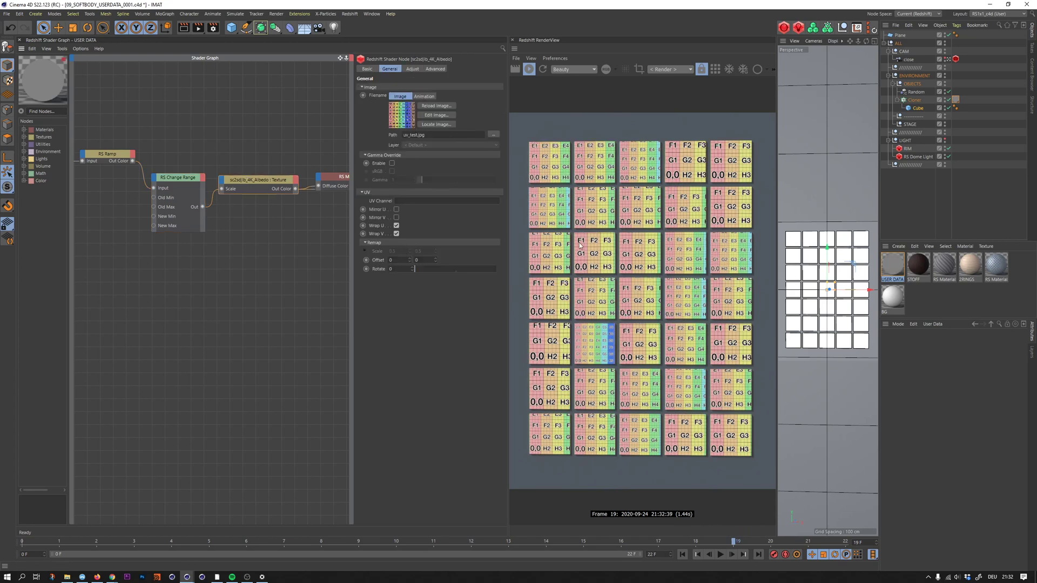
left_click(183, 179)
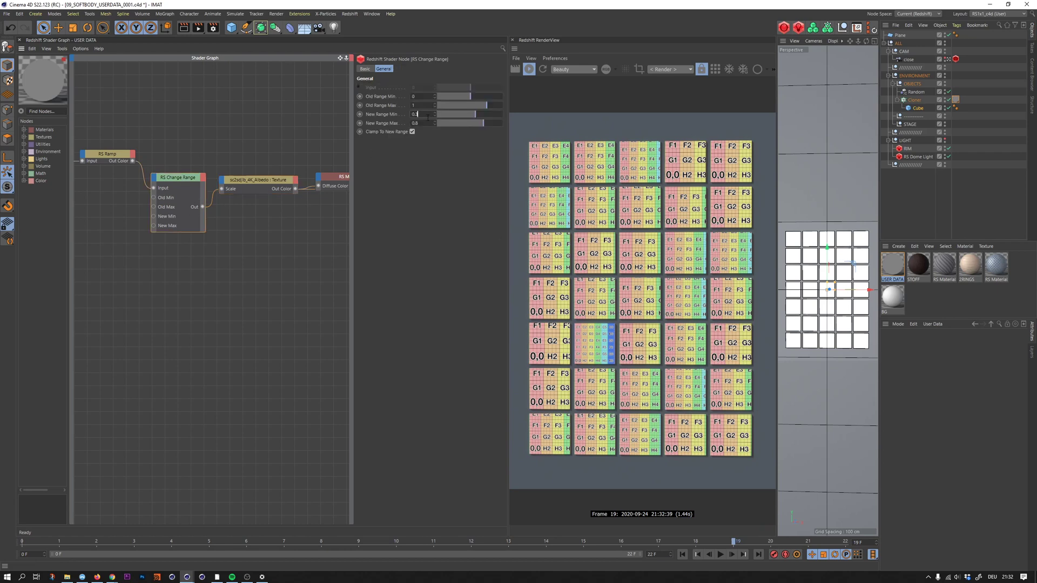
type("1")
key("Return")
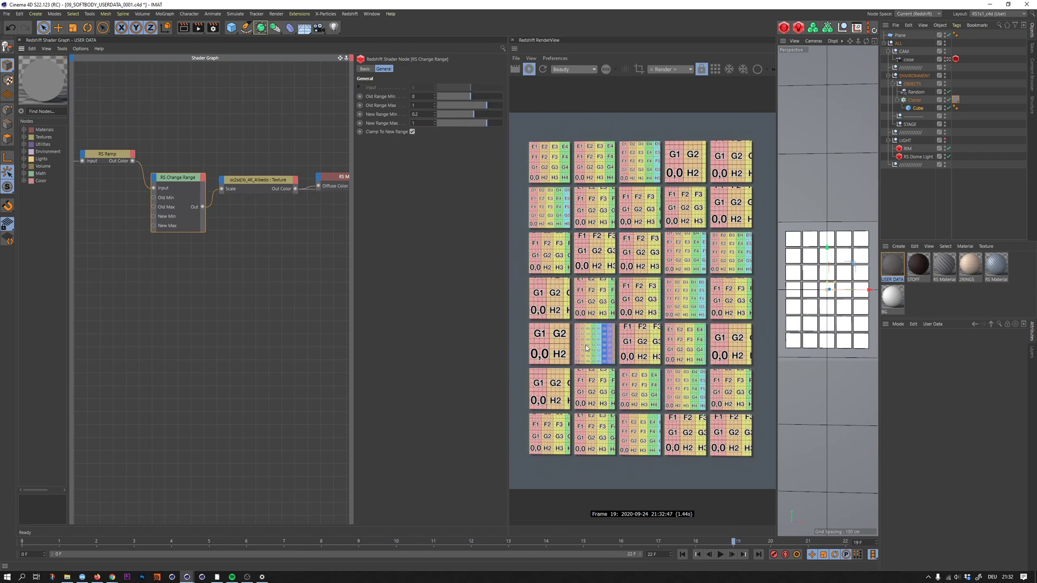
left_click_drag(423, 115, 403, 131)
type(",")
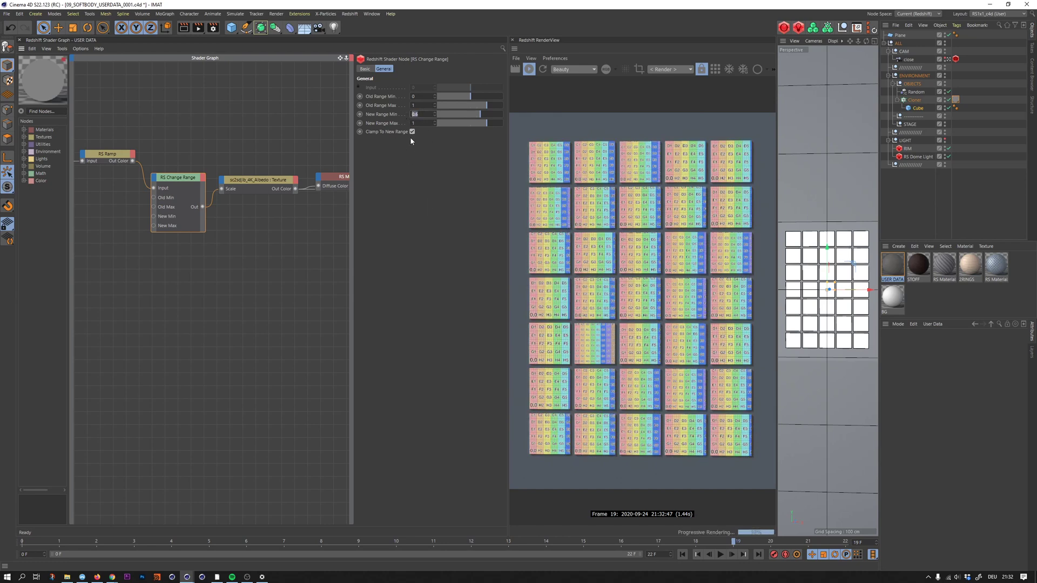
type("3")
key("Return")
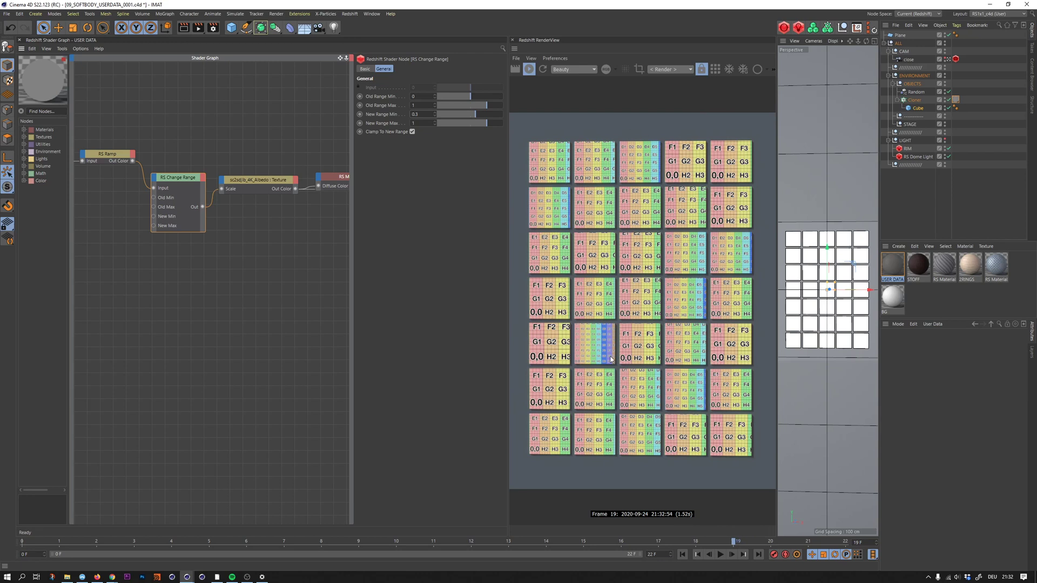
Step: Duplicate the RS Change Range node and position the copy below the original
left_click(224, 211)
double_click(180, 176)
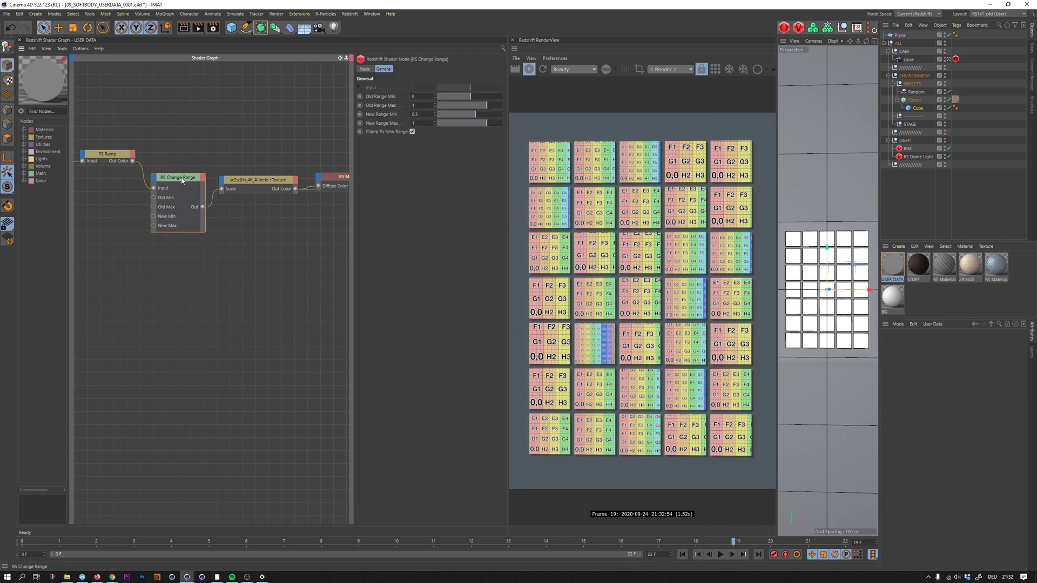
middle_click_drag(168, 158, 191, 157)
double_click(194, 177)
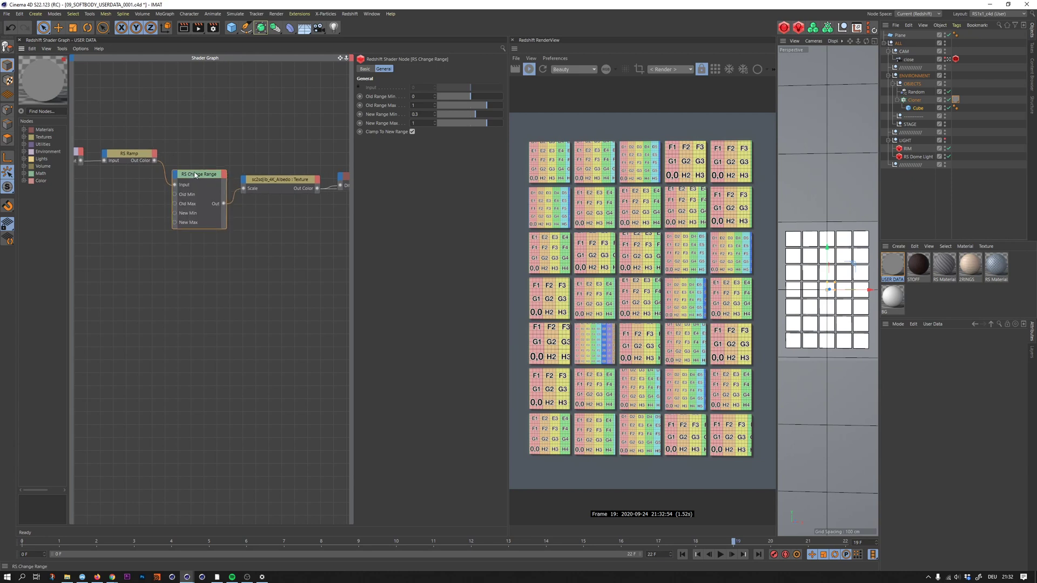
left_click_drag(199, 173, 199, 199)
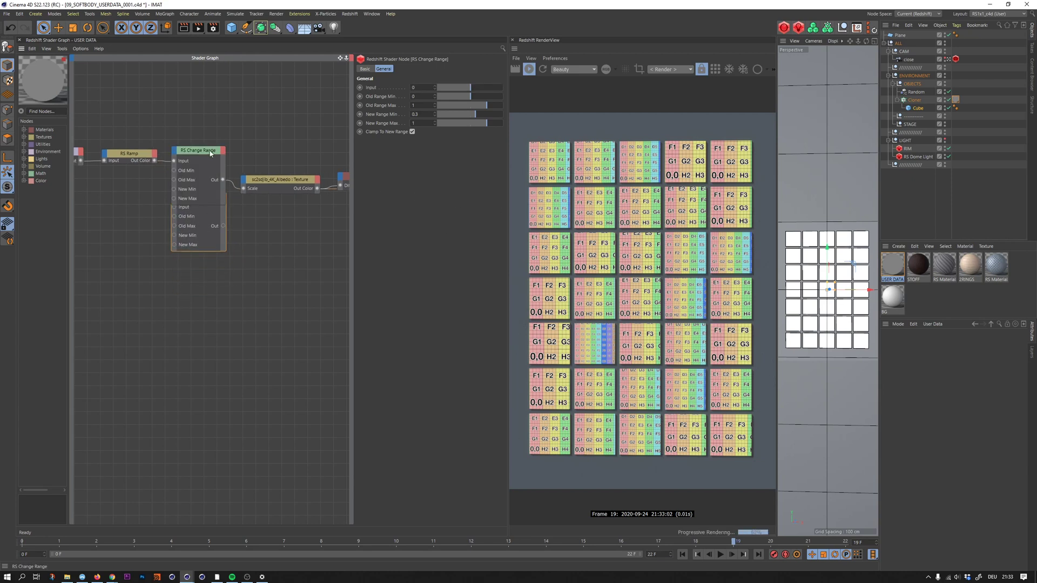
left_click_drag(211, 151, 211, 133)
left_click_drag(201, 206, 201, 211)
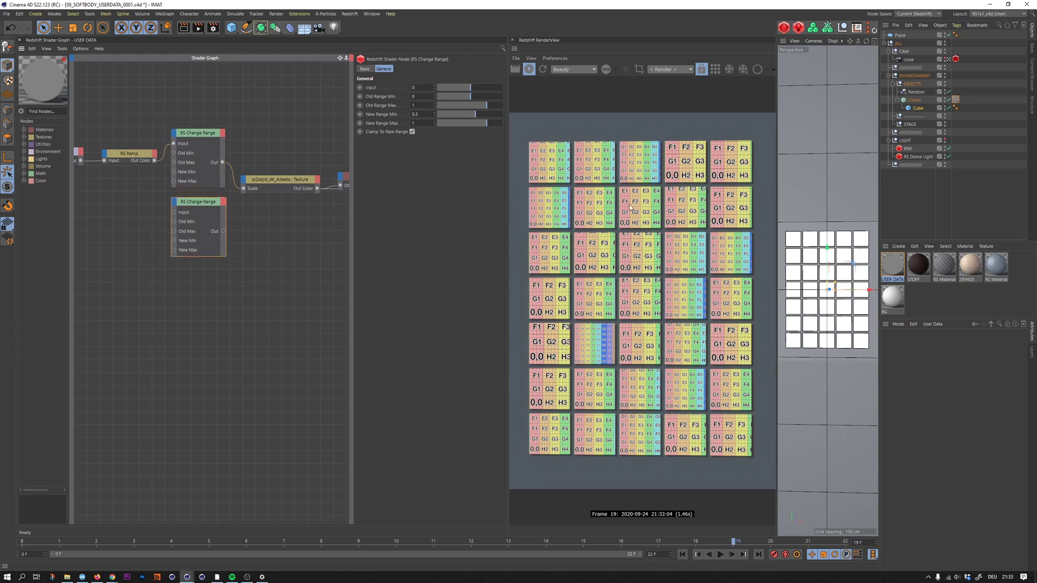
Step: Wire the Ramp output into the second Change Range and its Out into the texture's Remap Offset
left_click(302, 180)
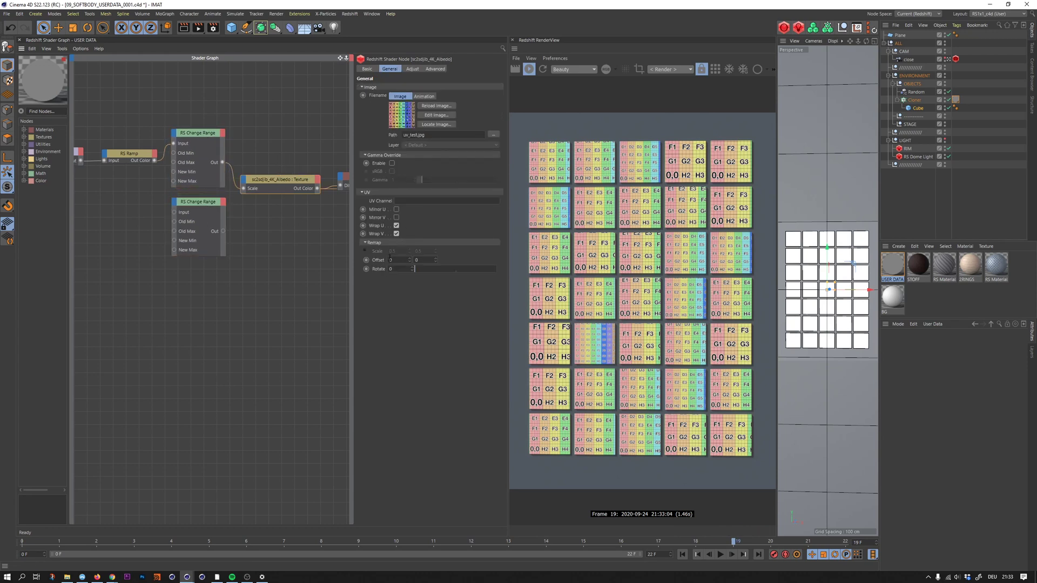
middle_click_drag(137, 203, 157, 170)
left_click(157, 154)
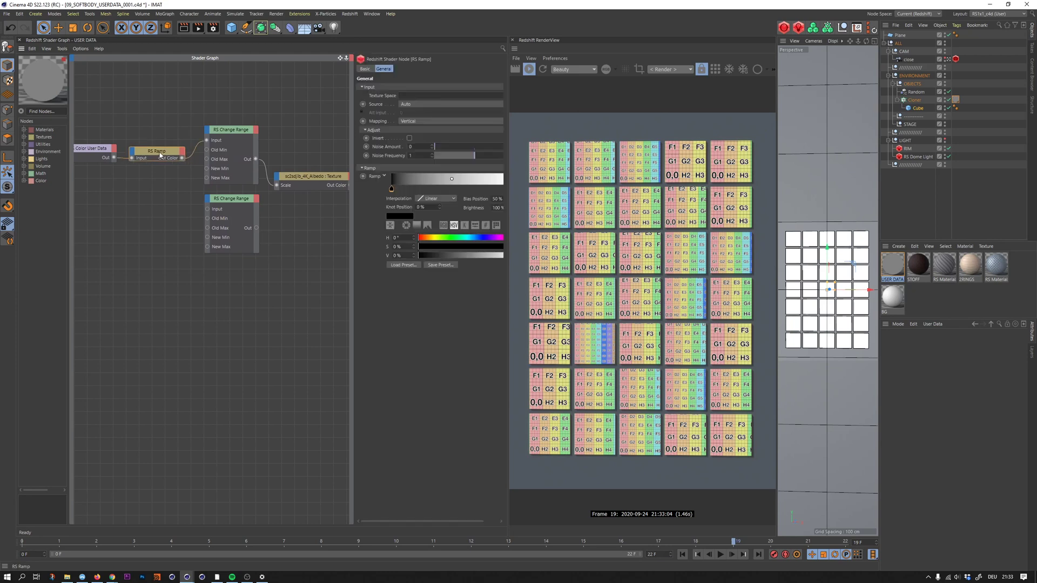
left_click_drag(180, 159, 303, 198)
left_click(334, 206)
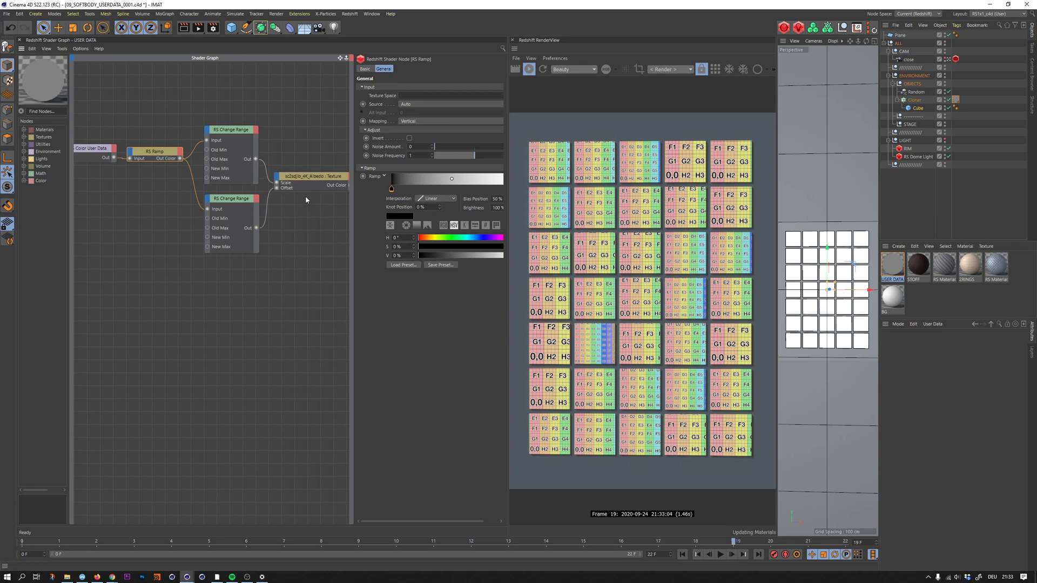
left_click(305, 196)
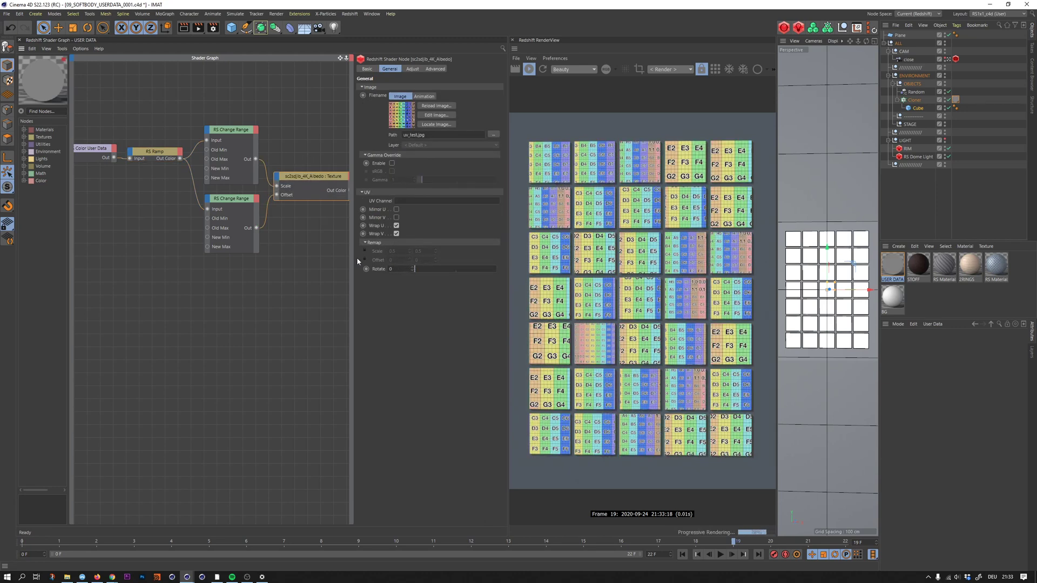
Step: Set the offset Change Range's New Range Max to 10 and move the Color User Data and Ramp nodes aside
left_click(230, 200)
left_click_drag(419, 114, 398, 118)
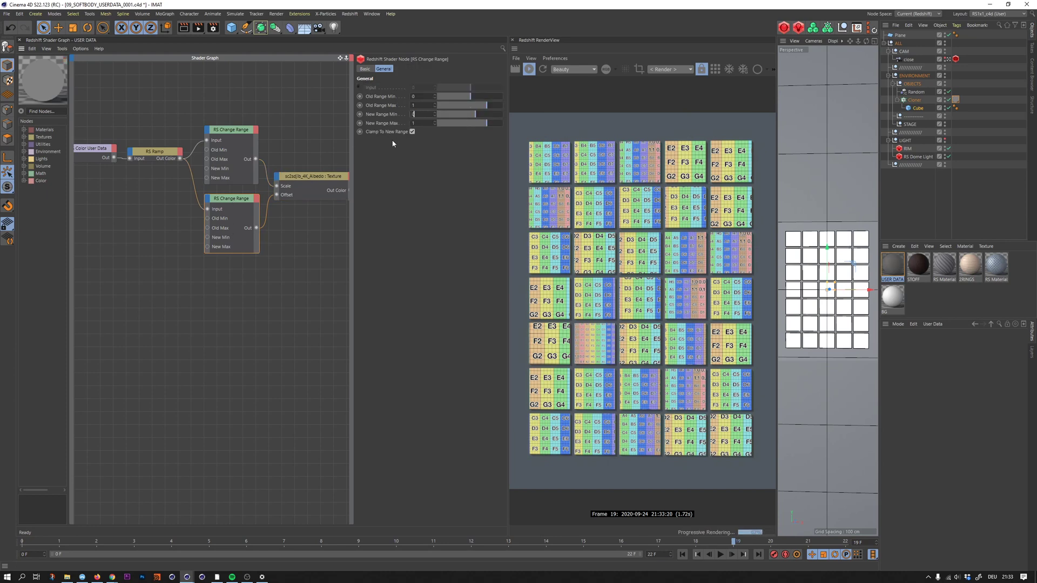
left_click(303, 158)
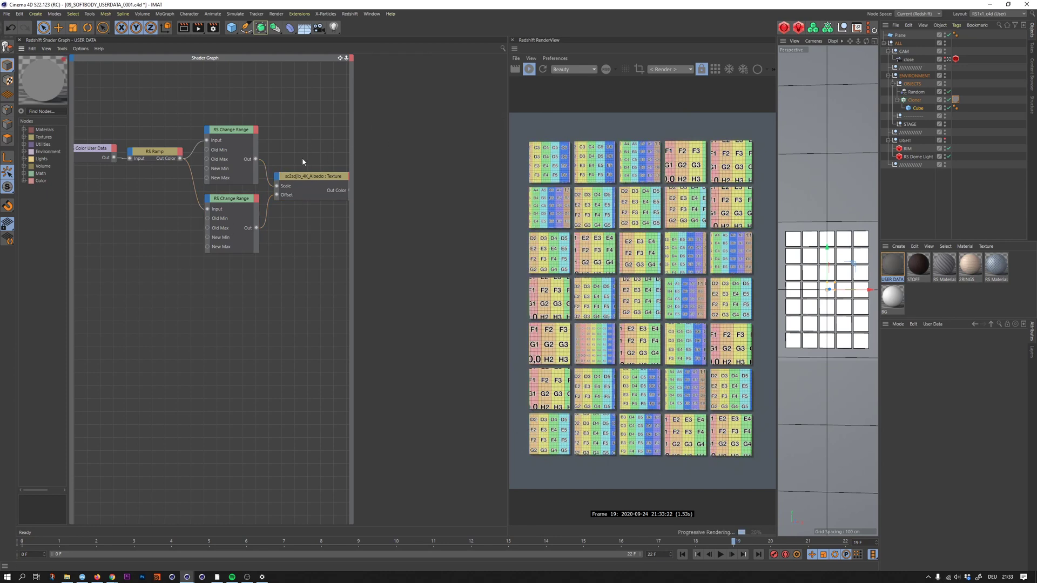
left_click(236, 206)
type("10")
key("Return")
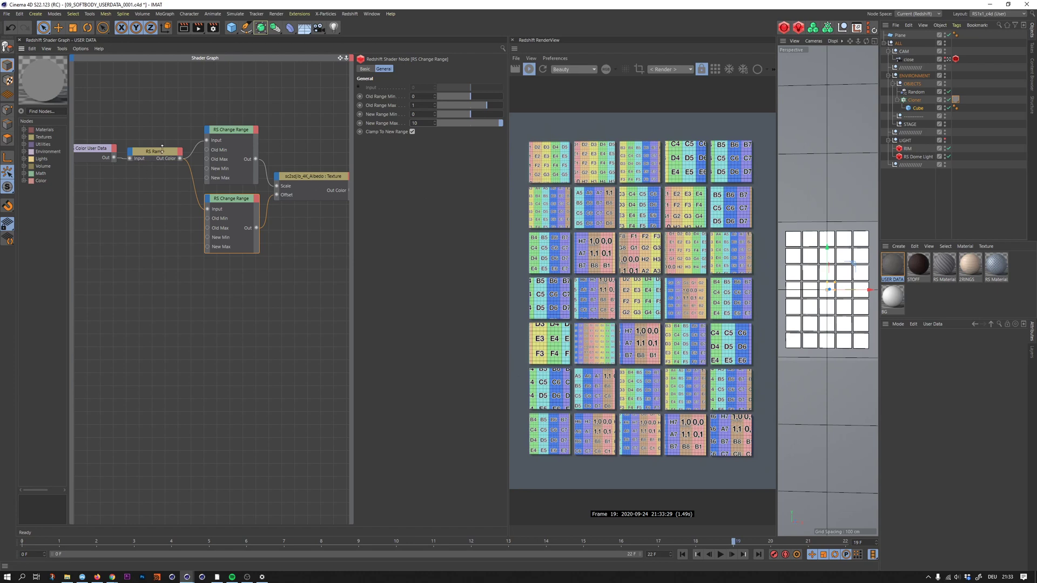
left_click_drag(121, 155, 142, 170)
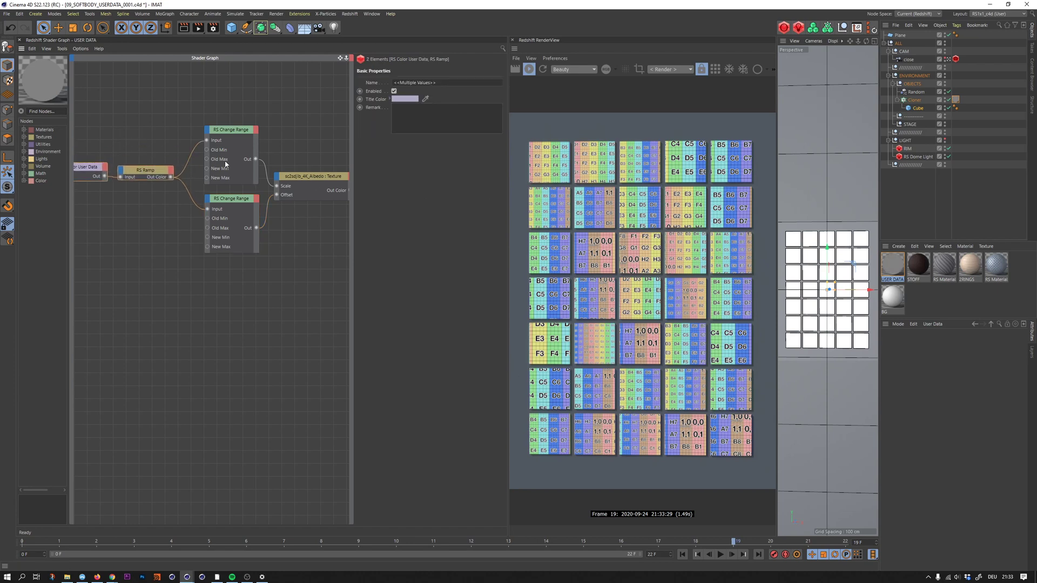
left_click(311, 177)
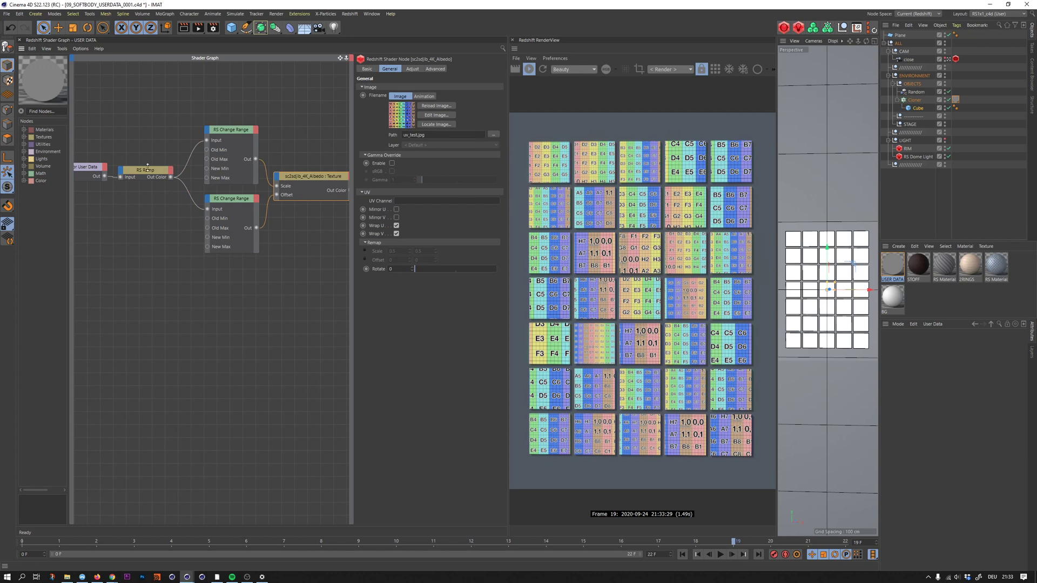
Step: Duplicate the offset Change Range, collapse and stack the nodes, and wire Ramp through it to the texture's Rotate
left_click(229, 199)
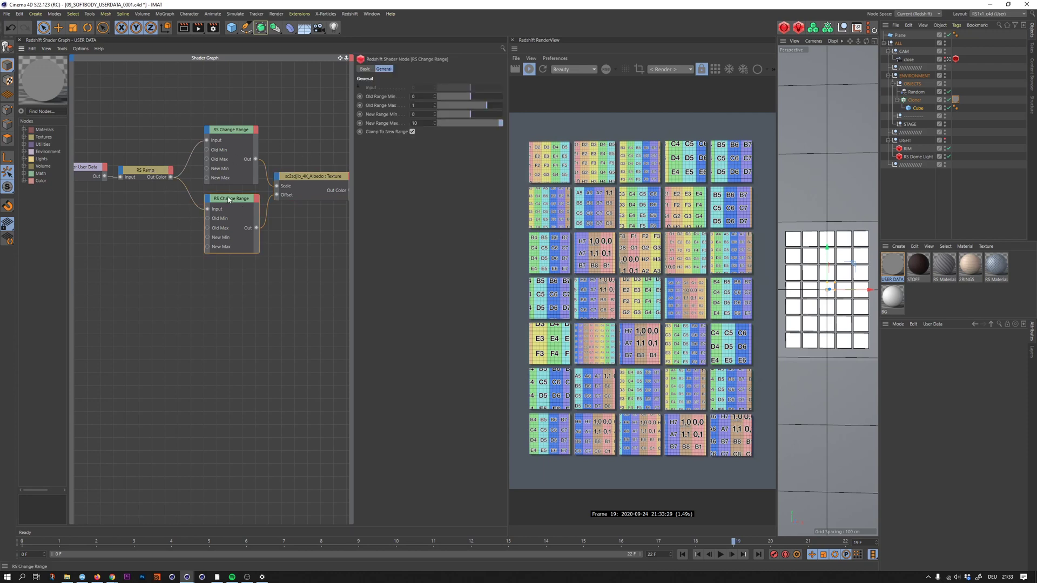
left_click_drag(229, 200, 233, 249, "ctrl")
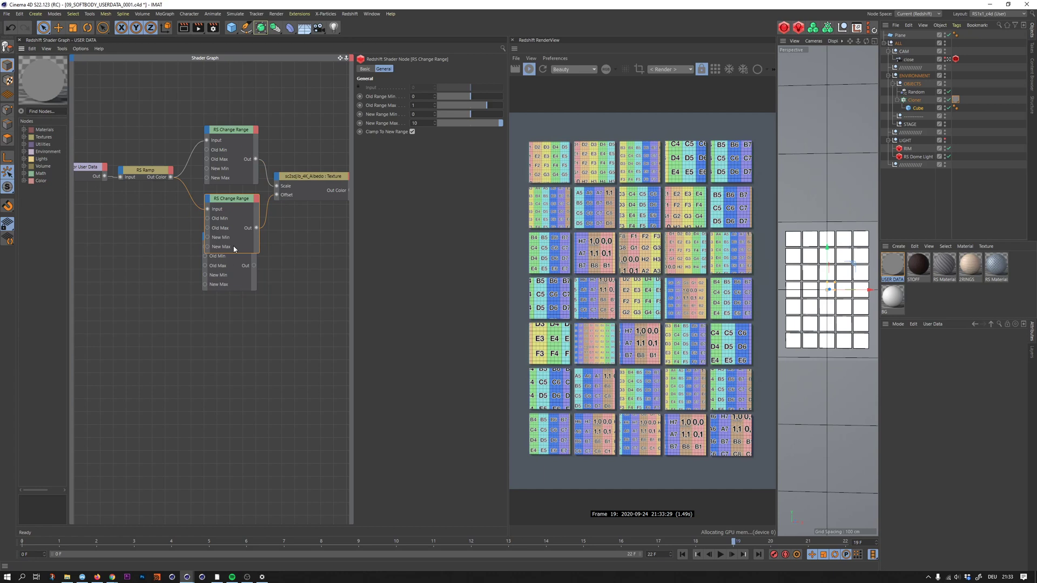
double_click(232, 198)
double_click(231, 130)
left_click_drag(237, 132, 237, 186)
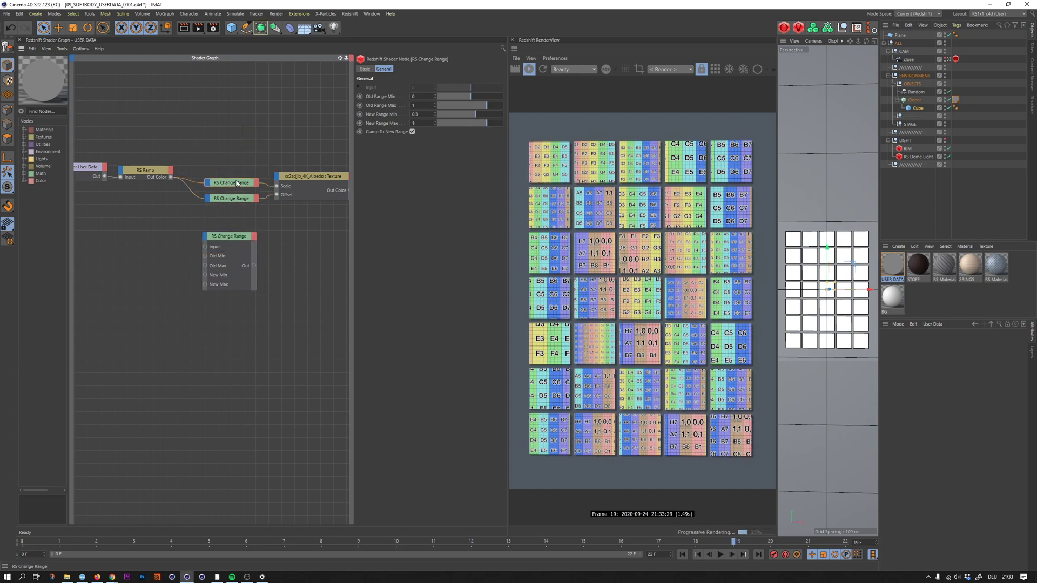
left_click_drag(229, 236, 233, 215)
left_click_drag(171, 177, 279, 180)
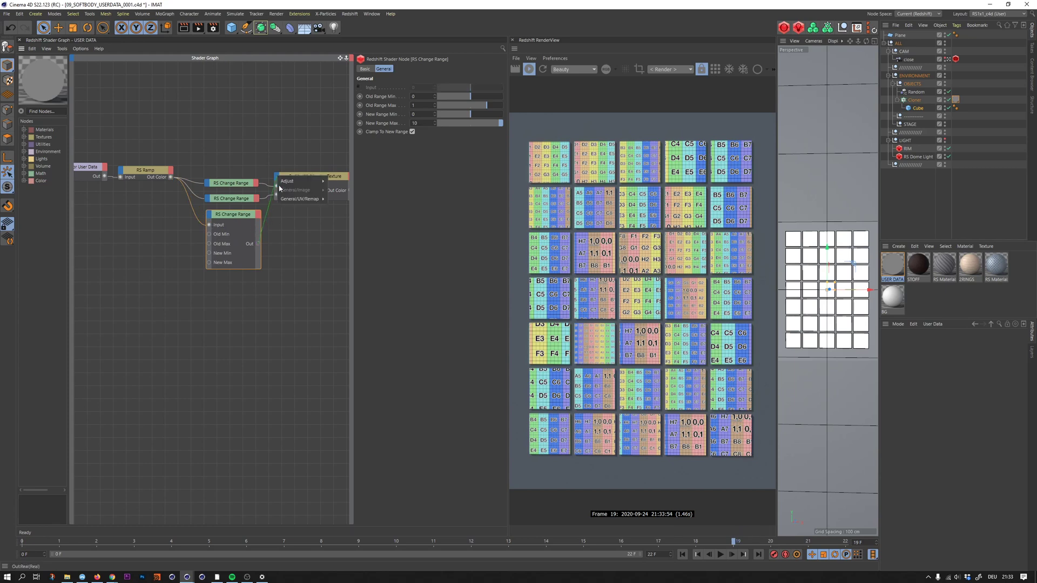
mouse_move(302, 200)
left_click(339, 218)
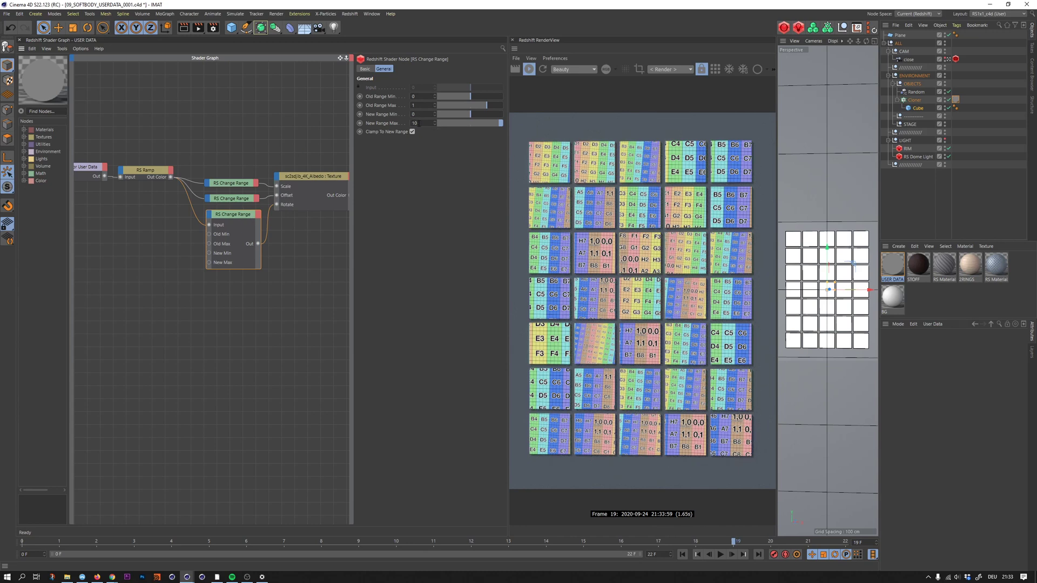
Step: Set the rotation Change Range's New Range Max to 360 and collapse that node
left_click_drag(419, 123, 401, 134)
type("180")
key("Return")
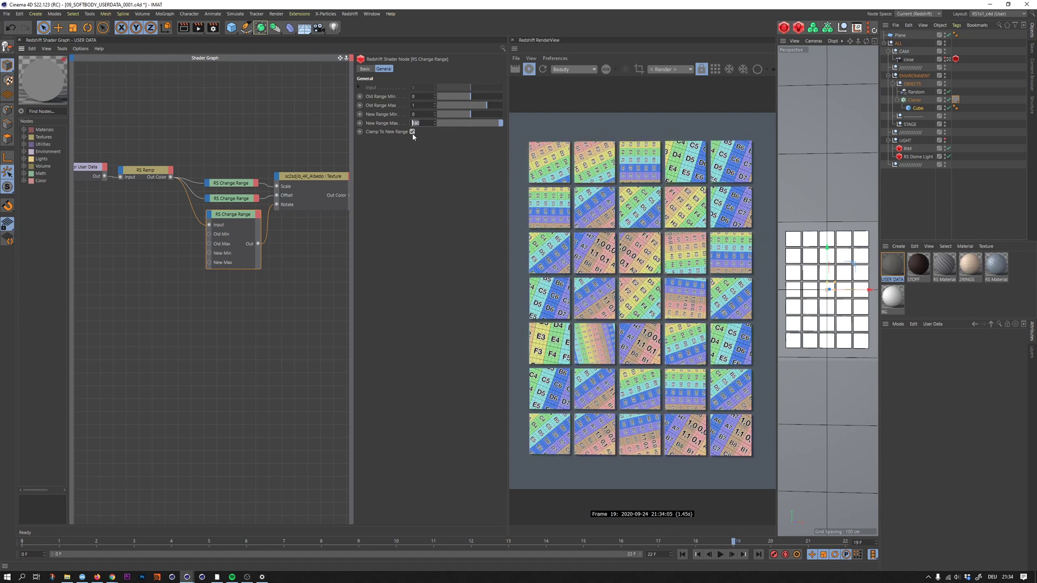
key("Return")
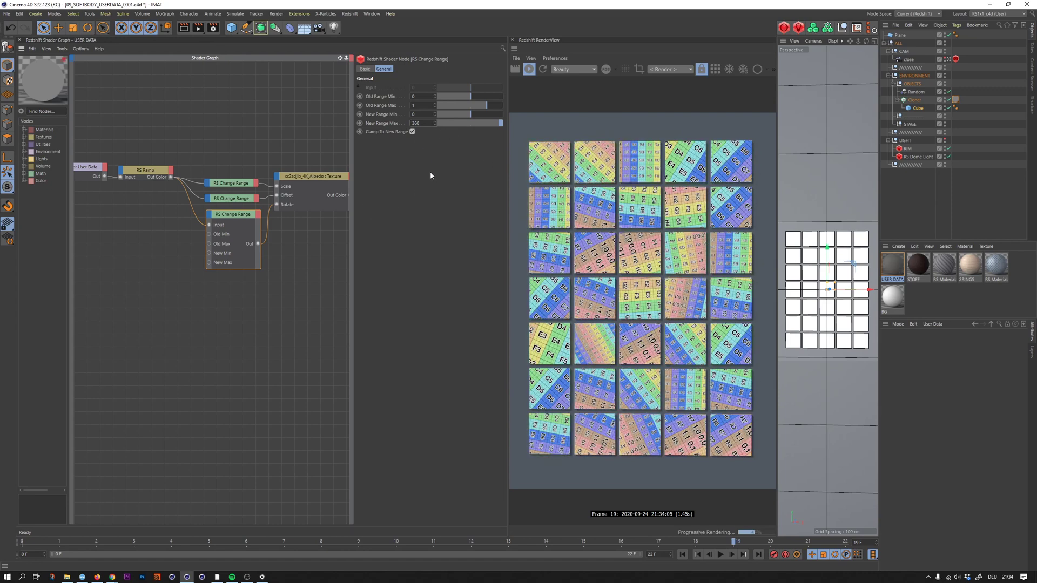
double_click(239, 215)
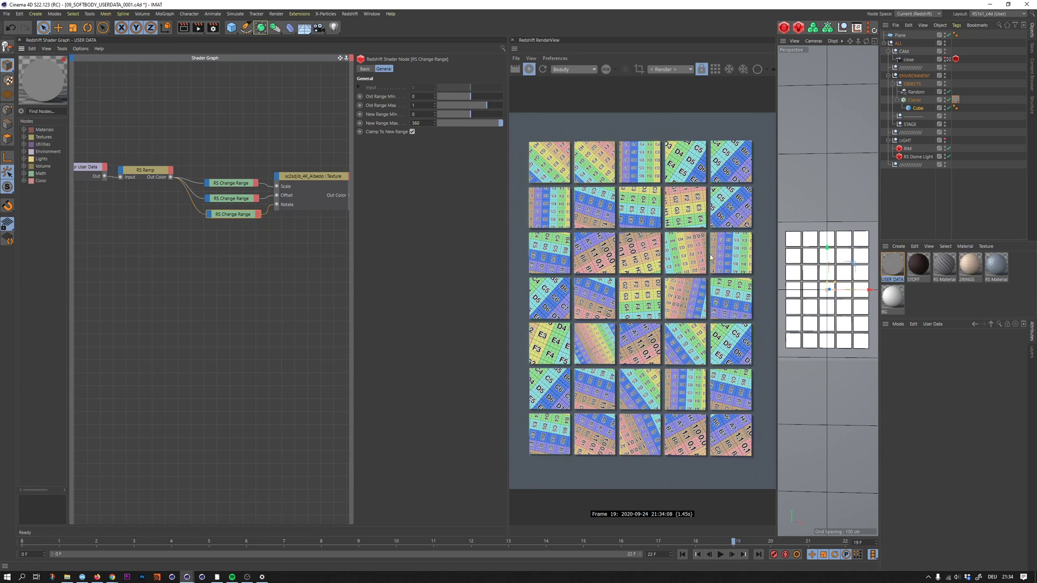
left_click(308, 139)
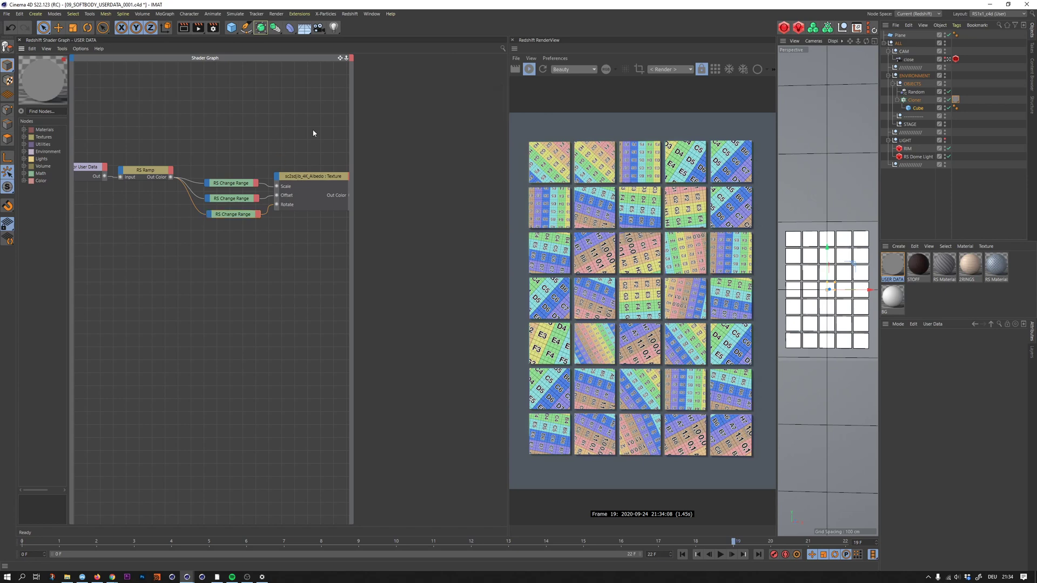
middle_click_drag(308, 139, 264, 136)
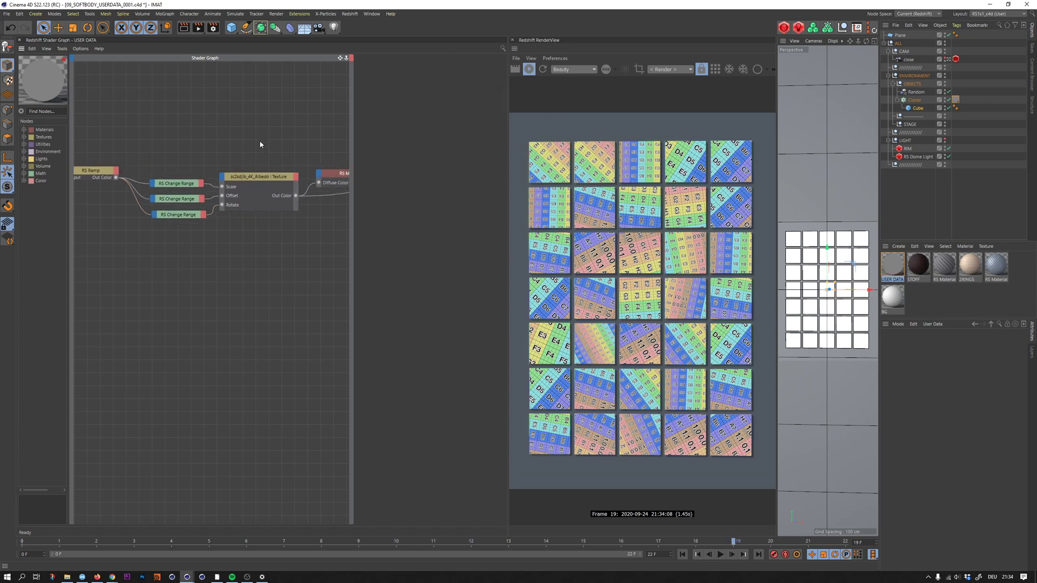
Step: Load concrete_rough_cracked_Base_Color.png from STONE > CONCRETE_CRACKED into the texture node's Path
left_click(278, 207)
left_click(493, 135)
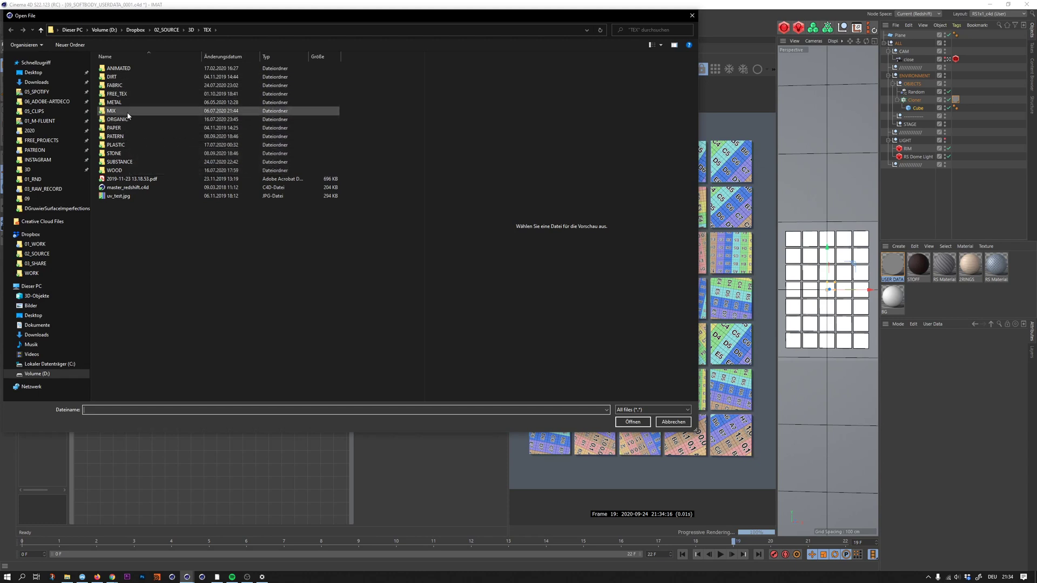
double_click(126, 154)
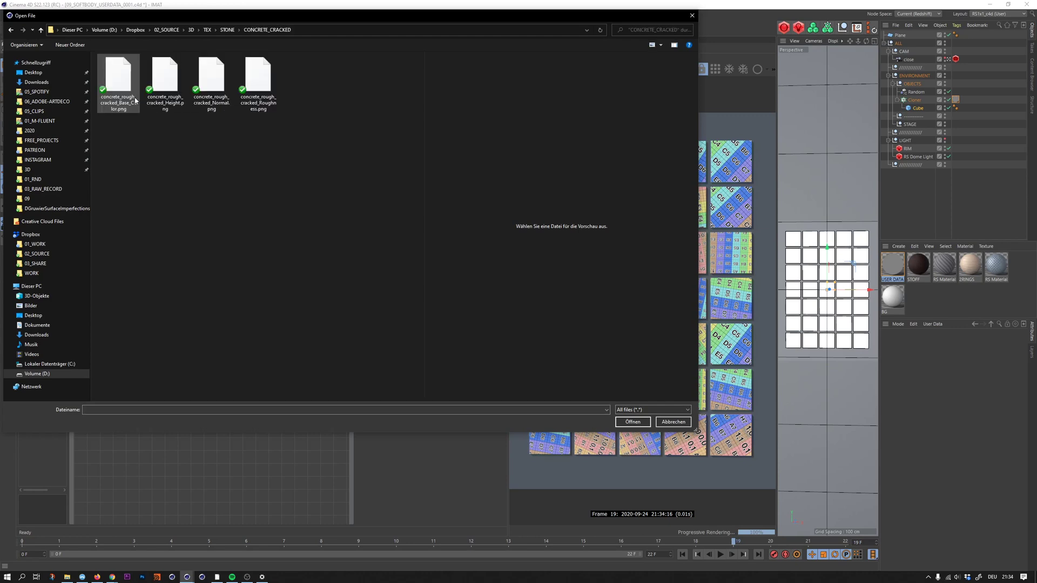
left_click(127, 88)
key("Escape")
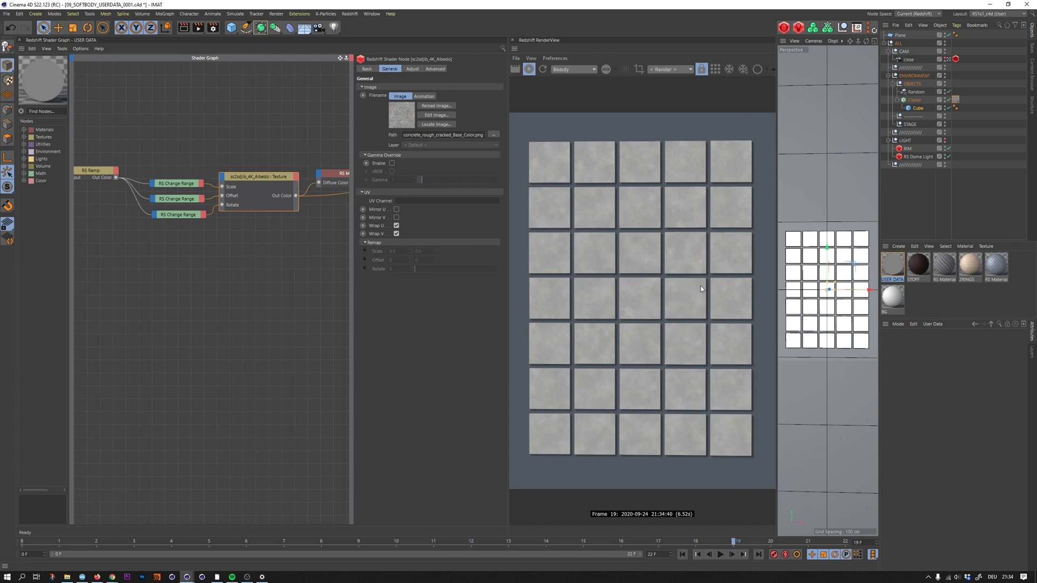
Step: Frame the whole node network and select the RS Material to view its base properties
left_click(259, 135)
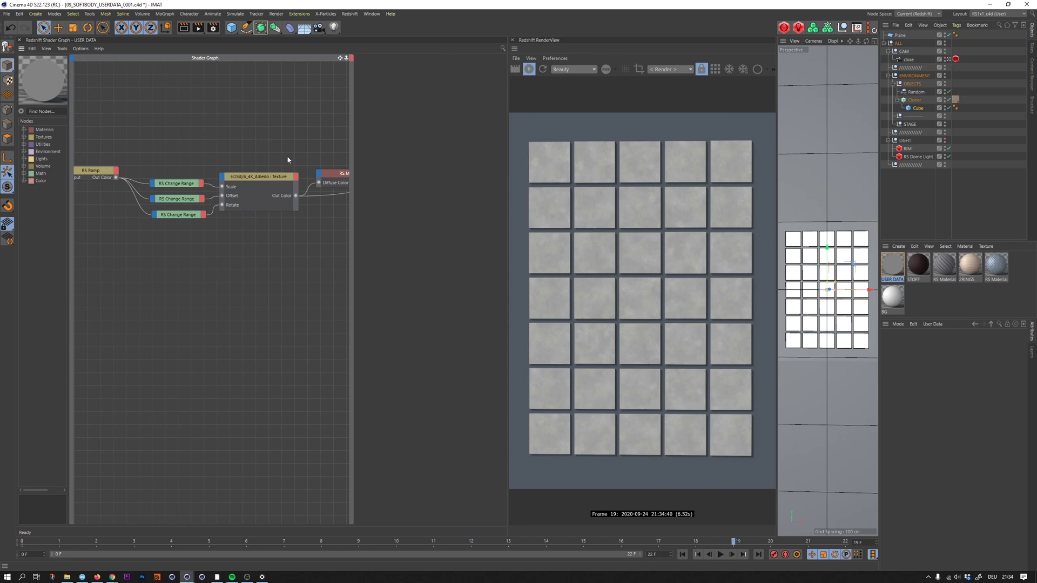
scroll(192, 144, "down", 4)
scroll(246, 142, "down", 3)
middle_click_drag(233, 163, 266, 162, "alt")
left_click(302, 198)
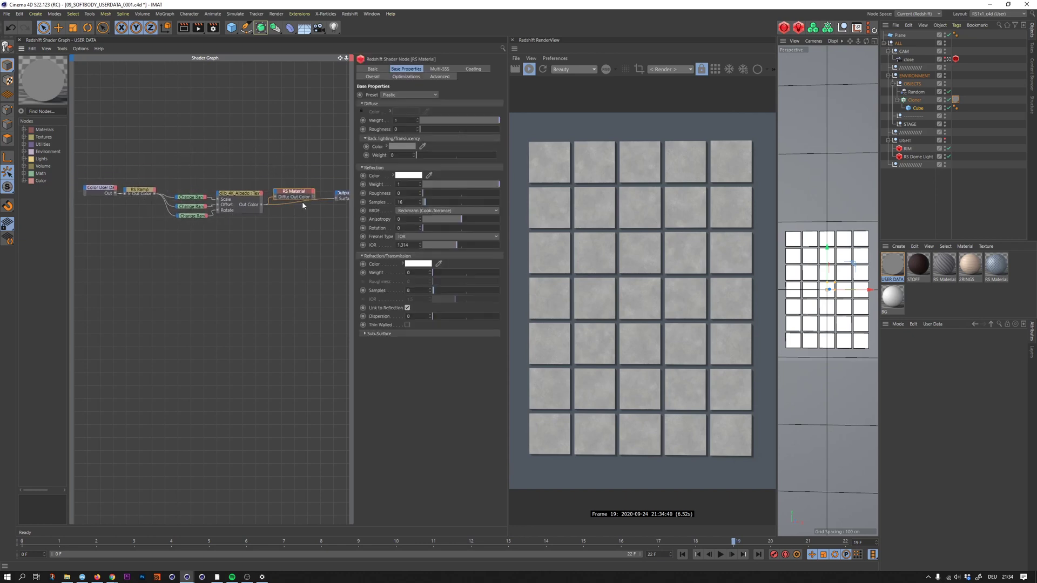